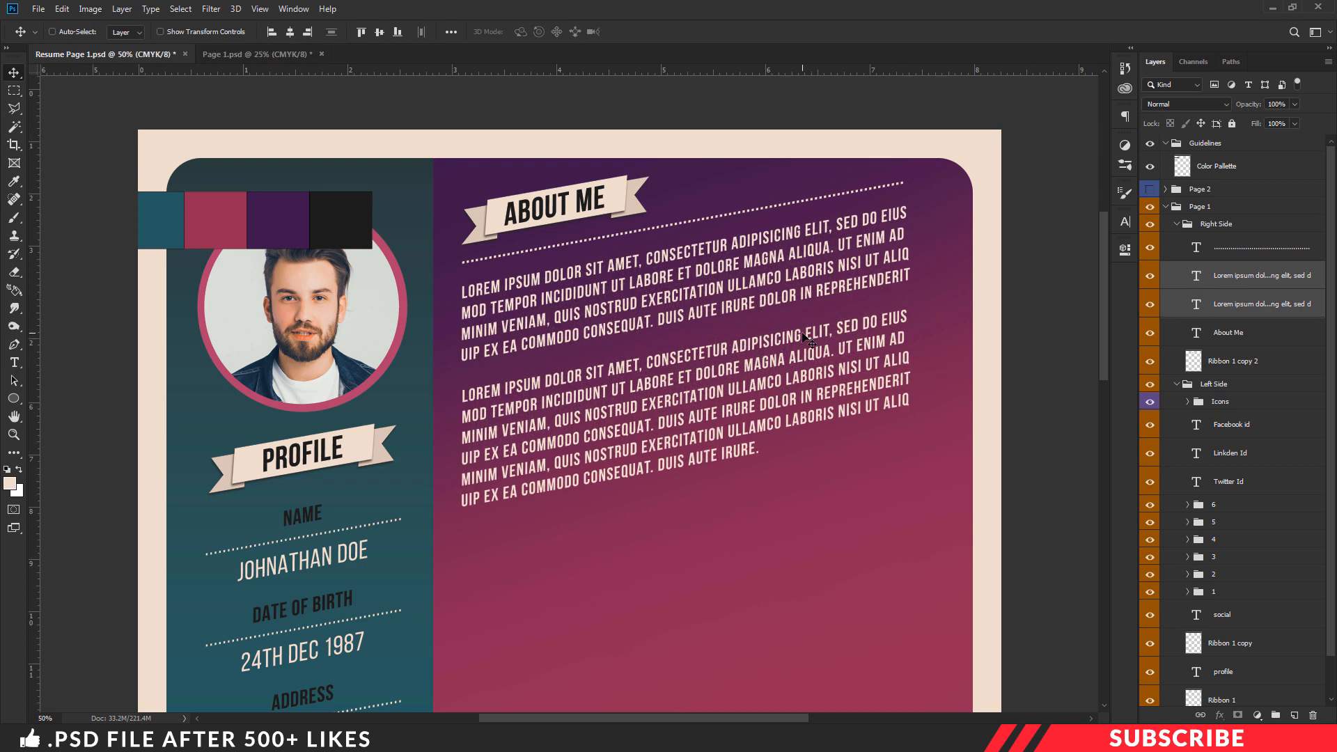
- Group the dotted line, both paragraphs, About Me heading and its ribbon as "About us", and collapse the Left Side group
key(ctrl+minus)
click(1215, 249)
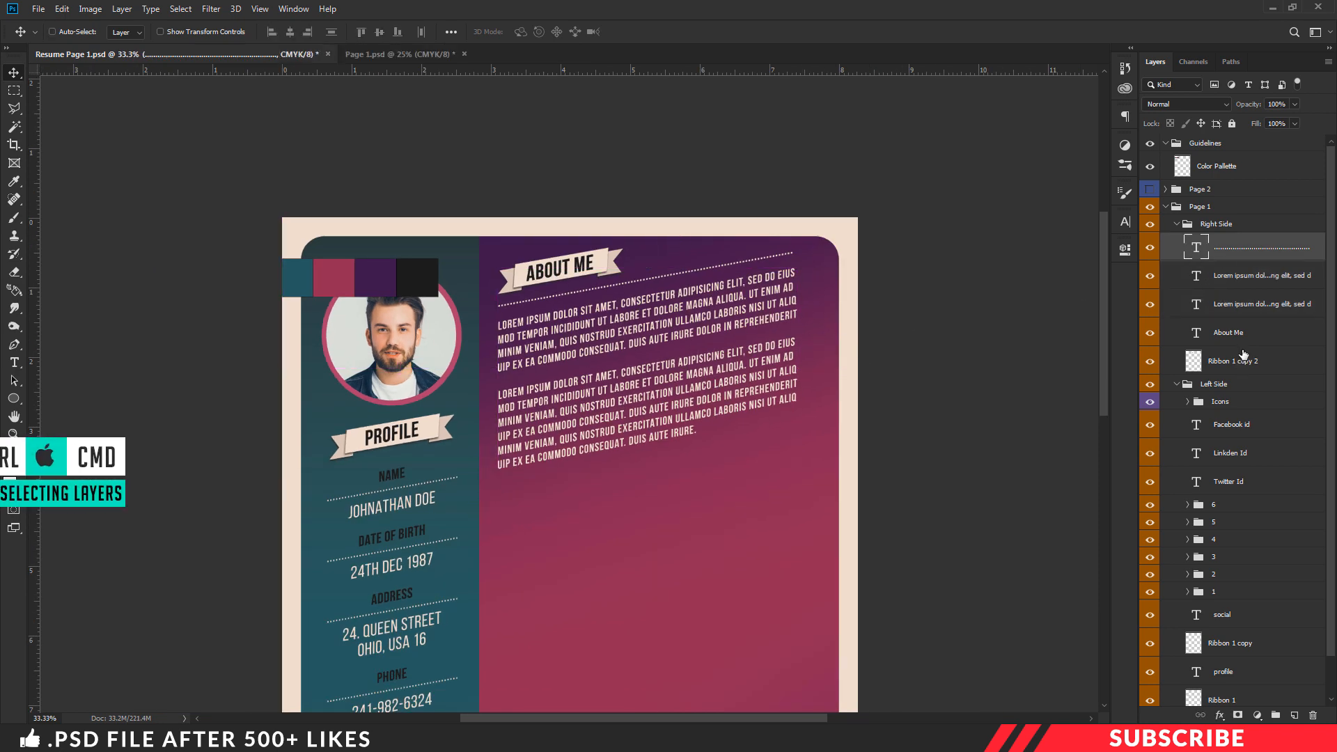
shift+click(1242, 364)
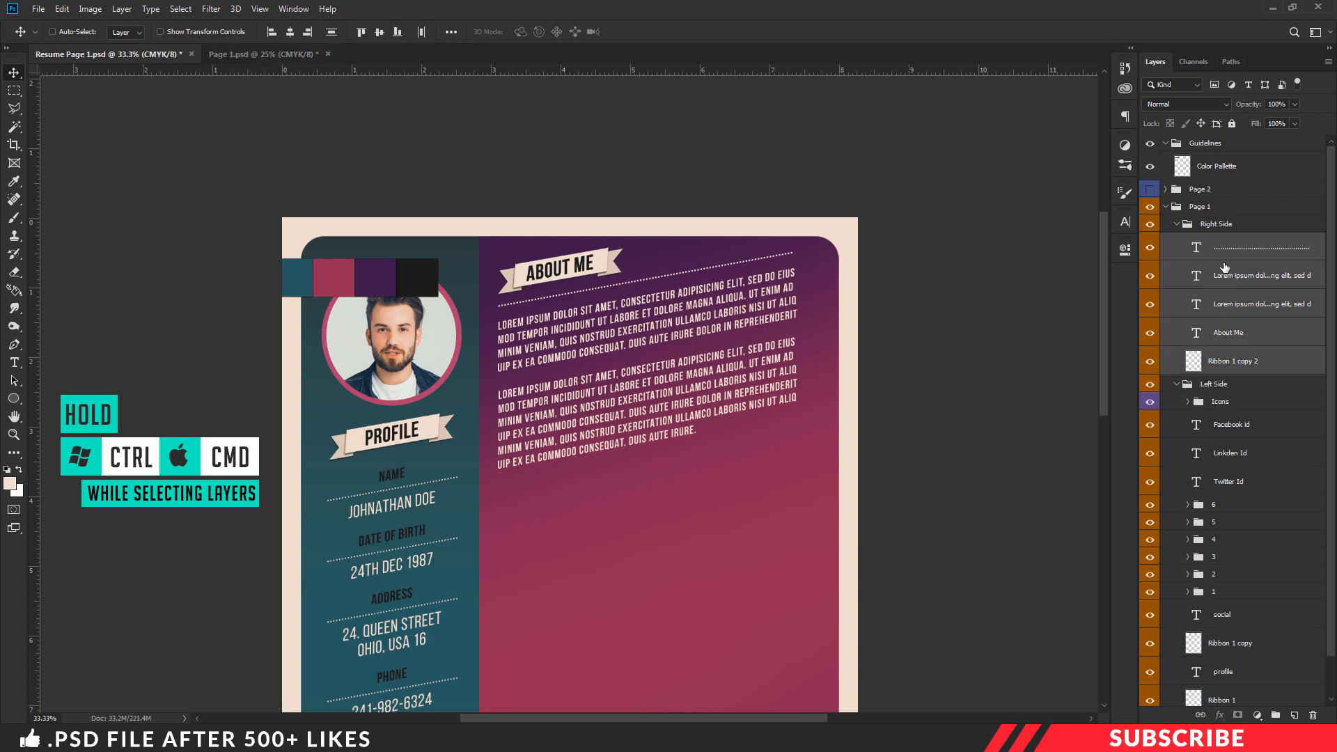
click(1275, 714)
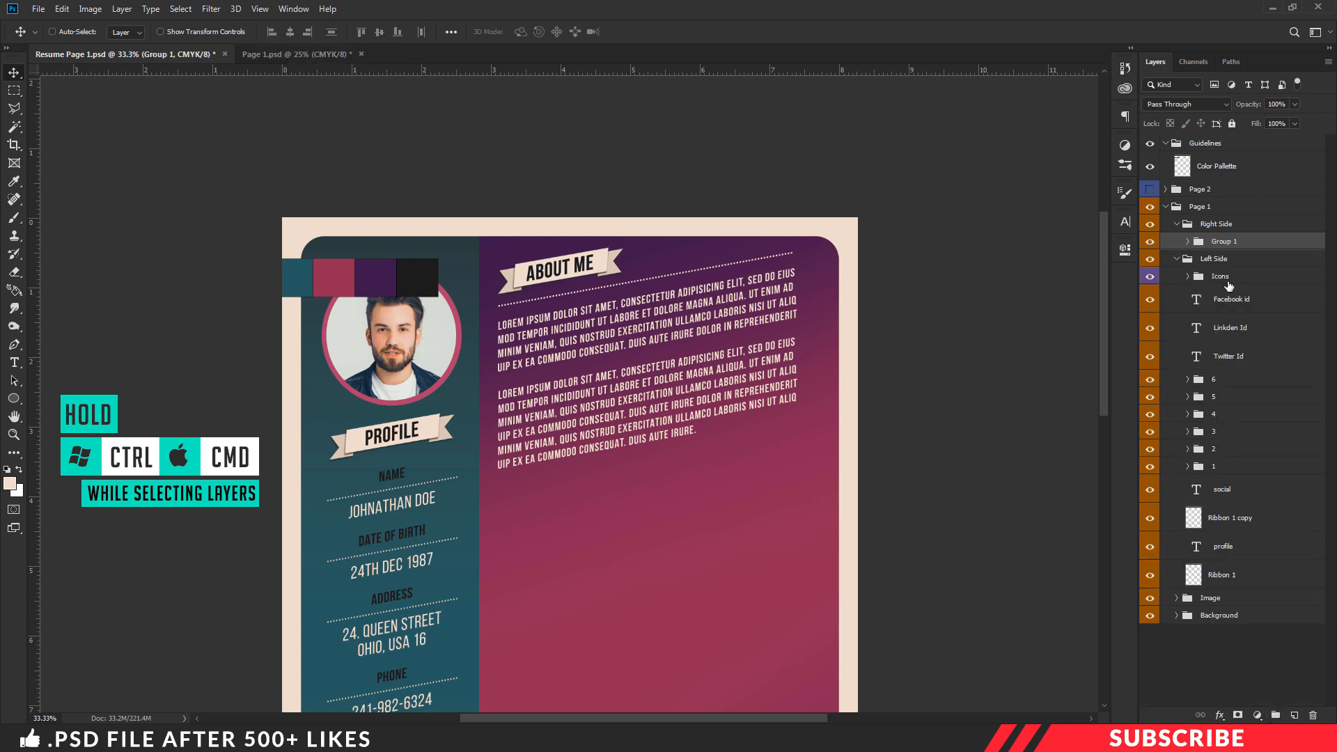
double_click(1223, 241)
text(Abou)
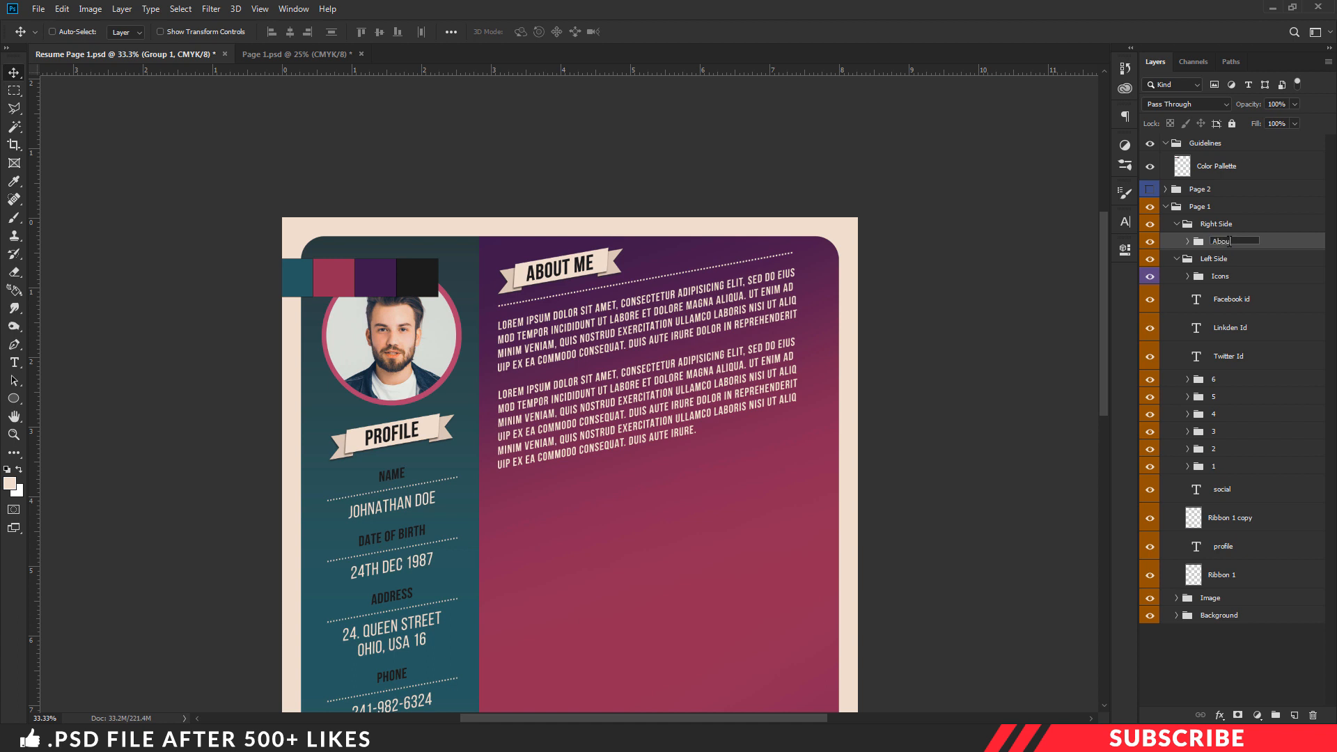
text(t us)
key(Return)
click(1178, 259)
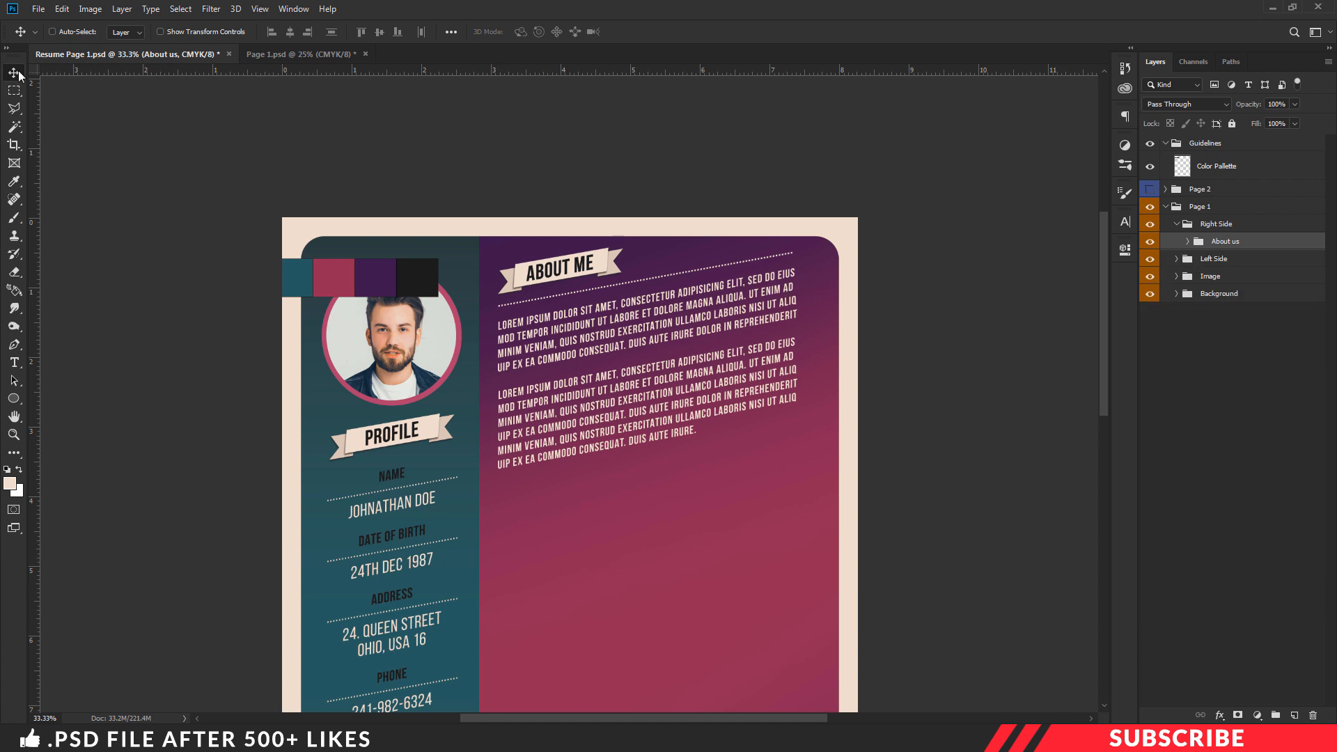
- Duplicate the About Me ribbon, heading and dotted line, and move the copies out above the About us group
scroll(561, 418, down, 3)
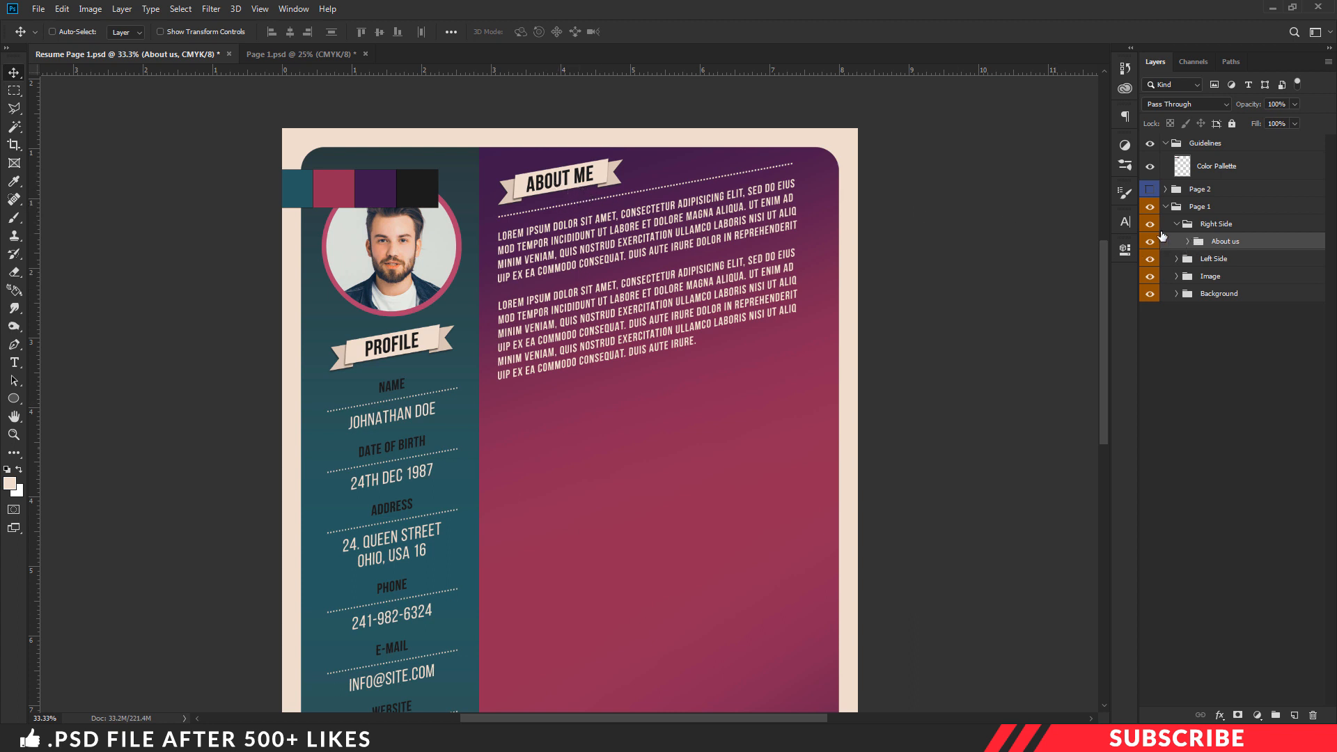
click(1188, 241)
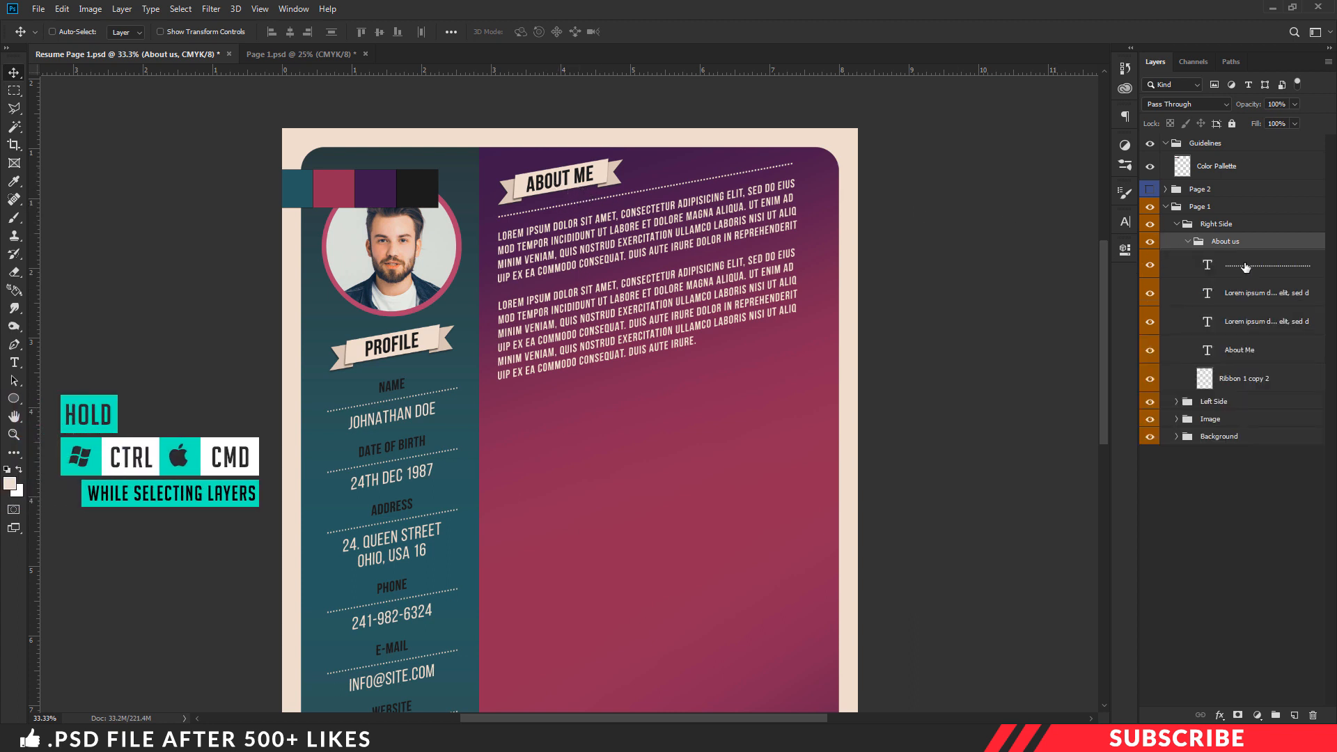
click(1243, 373)
ctrl+click(1243, 355)
ctrl+click(1251, 272)
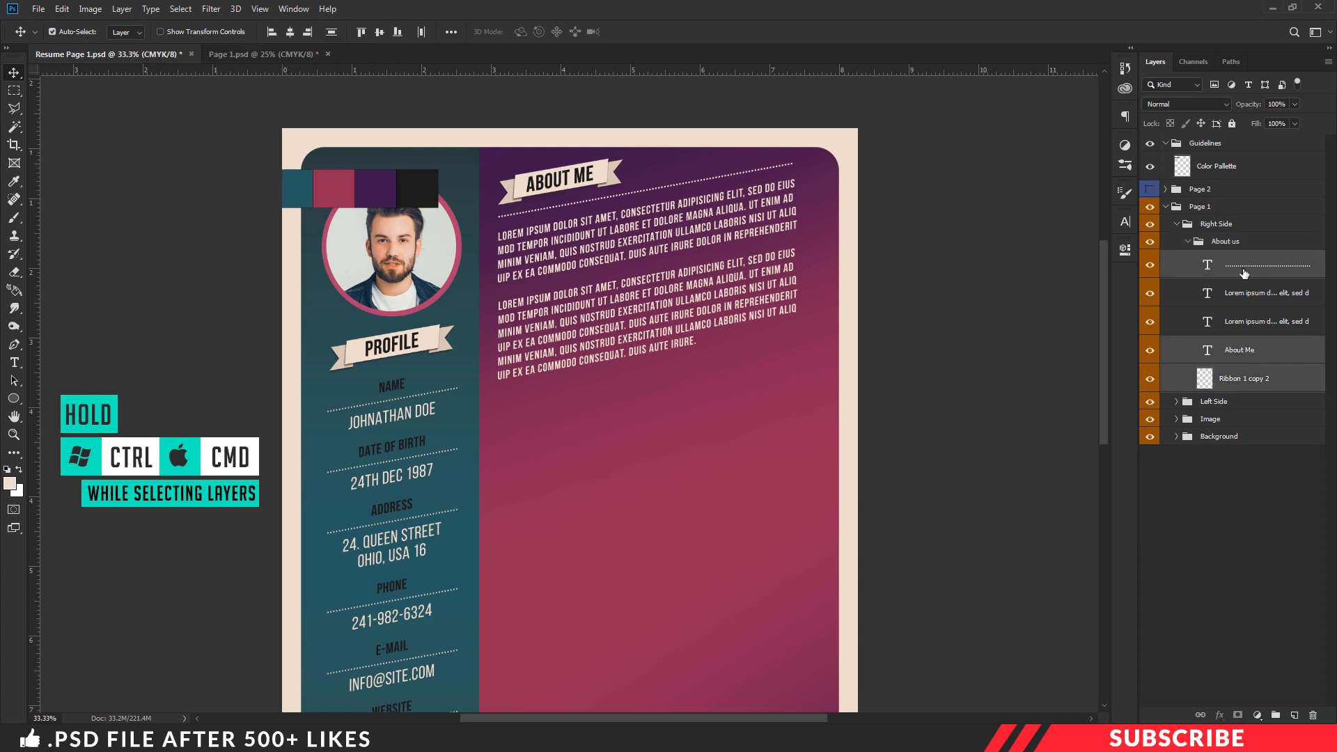
key(ctrl+j)
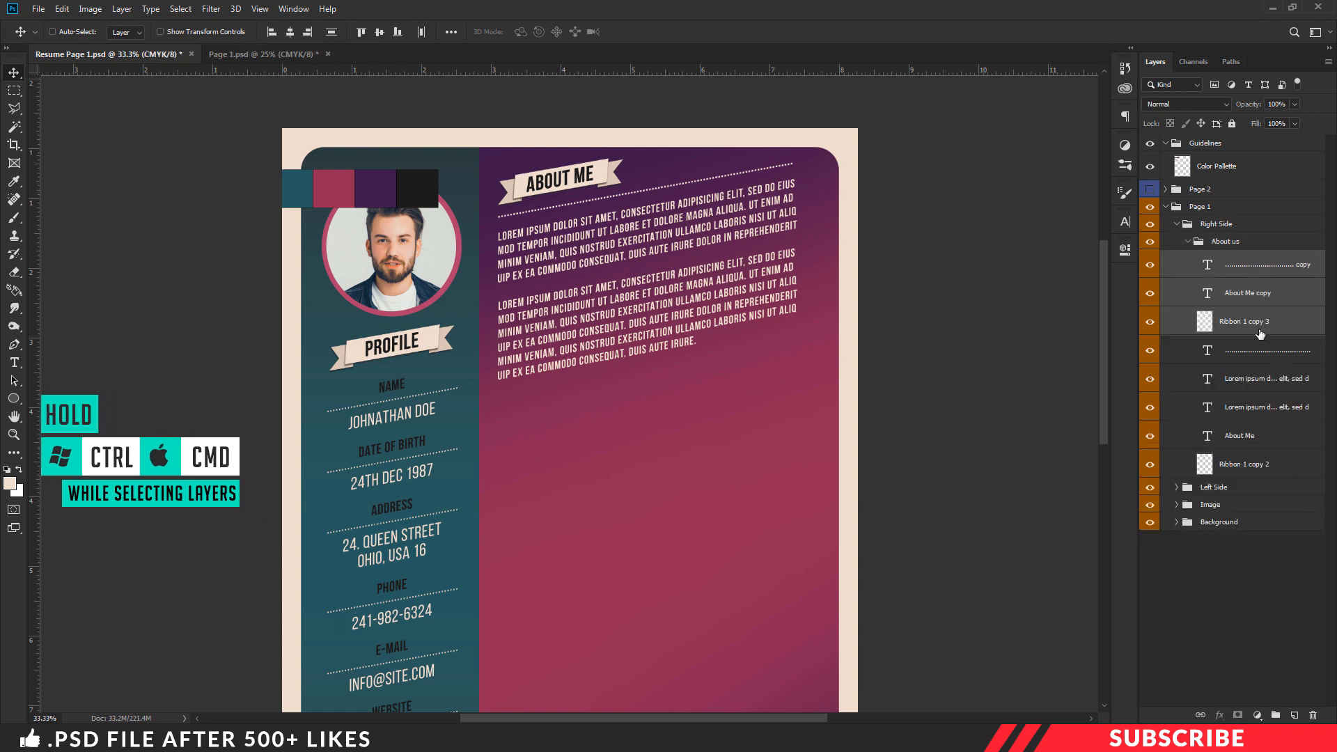
drag(1254, 263, 1265, 234)
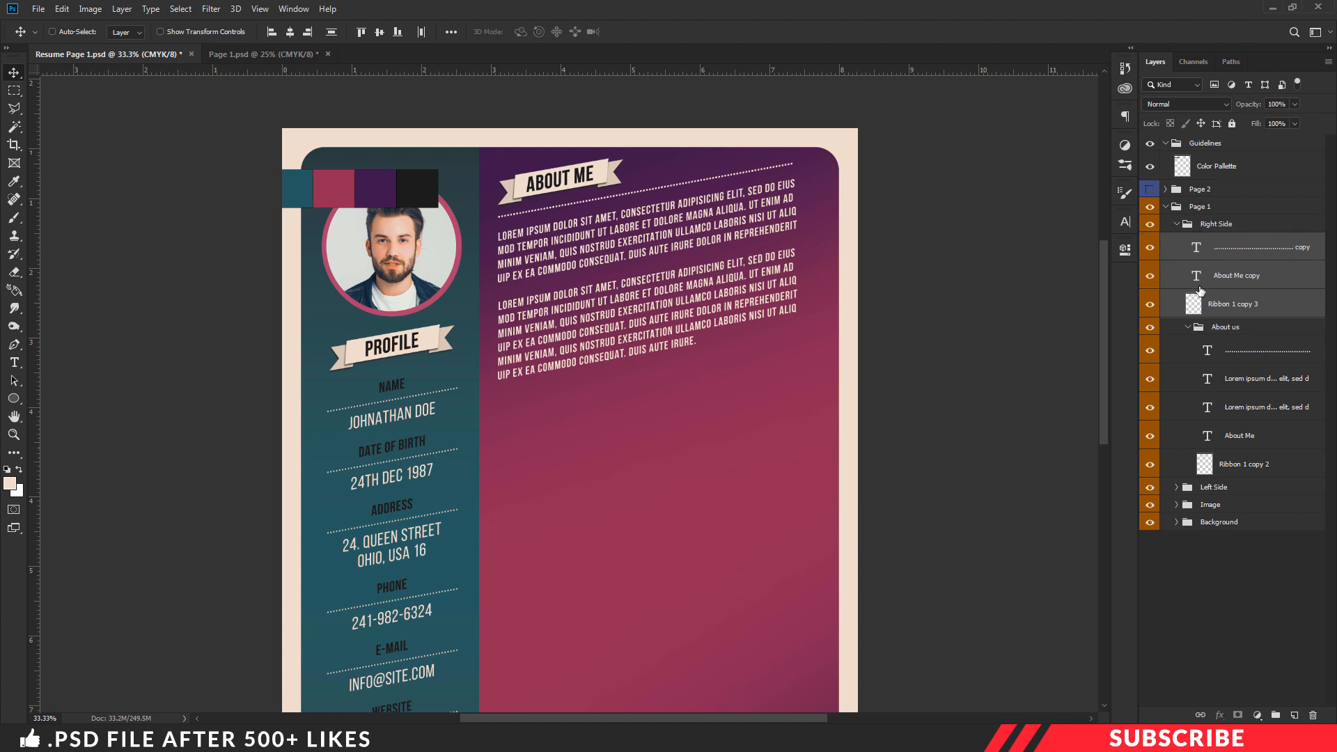
click(1189, 328)
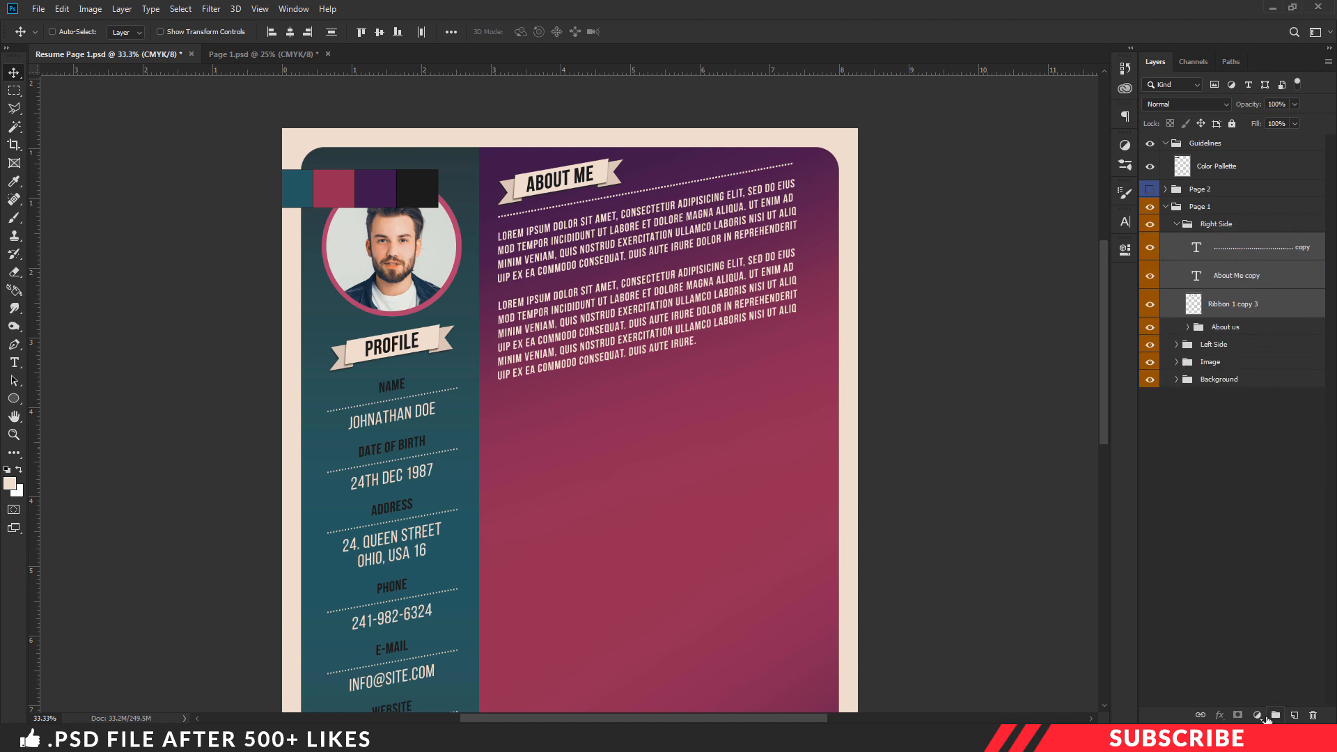
- Group the copied layers as "Portfolio" and move the group below the second About Me paragraph
click(1277, 717)
double_click(1223, 242)
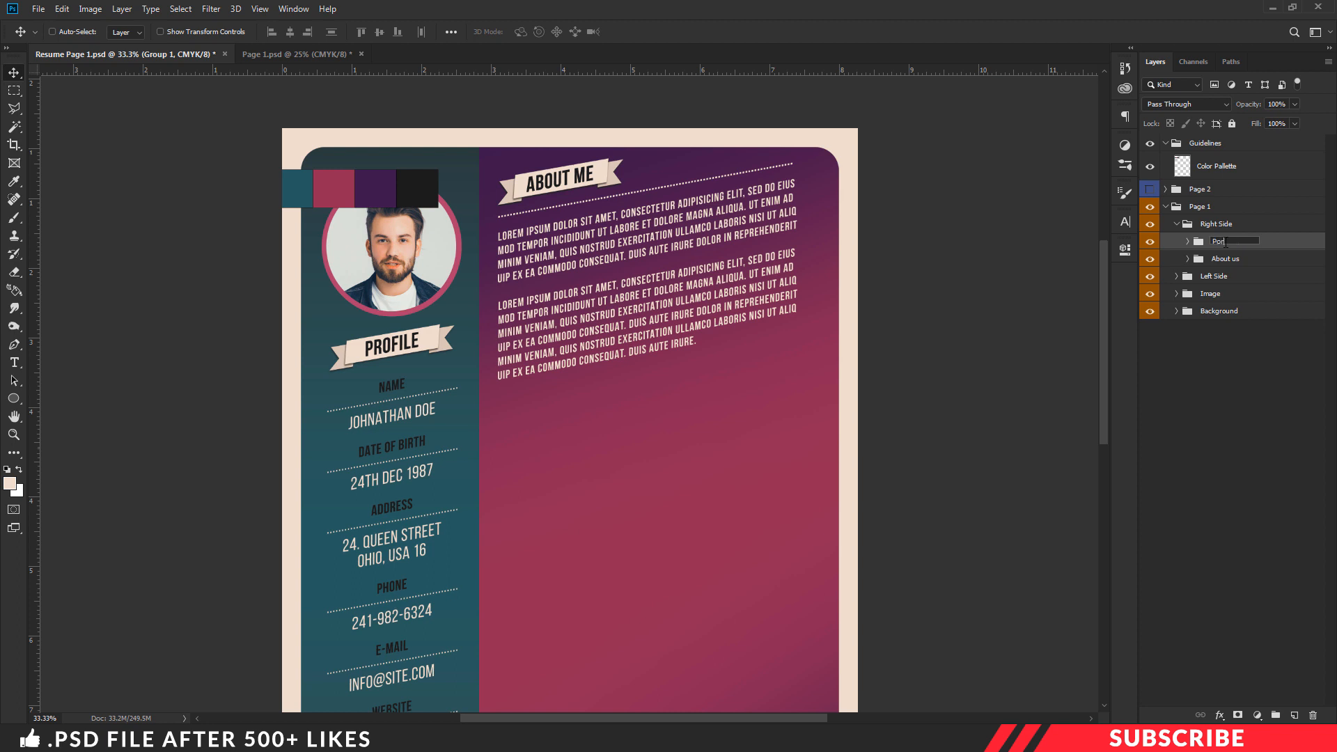
click(1273, 249)
drag(580, 185, 594, 401)
- Change the text on the copied lower ribbon to "Portfolio"
key(t)
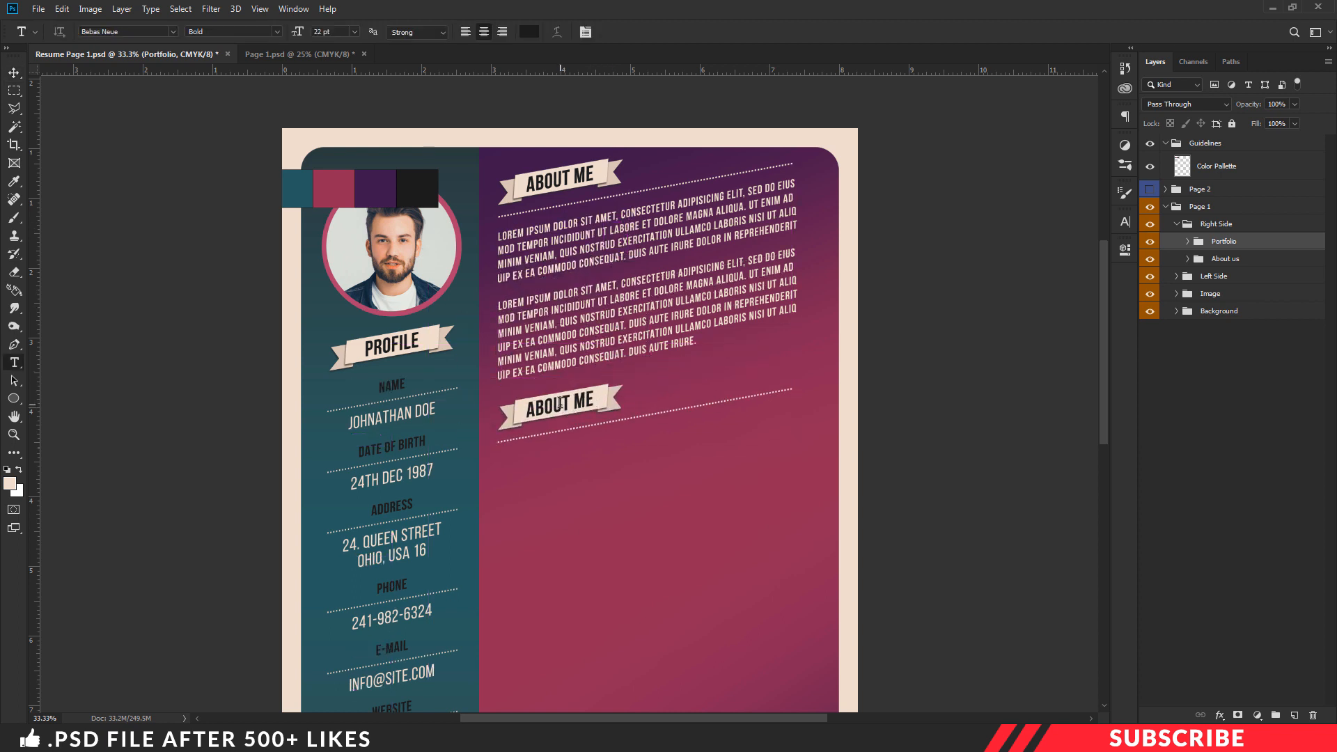
click(561, 405)
key(ctrl+Return)
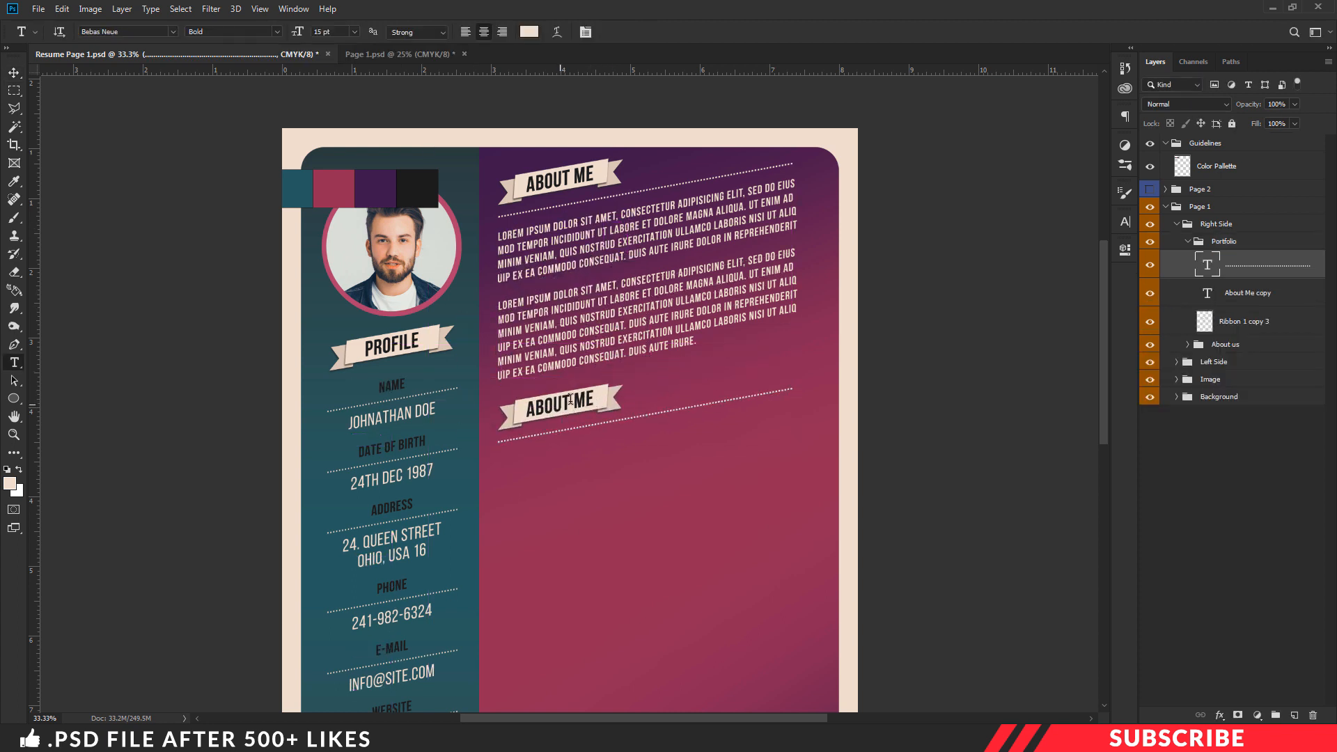
double_click(1207, 293)
text(POR)
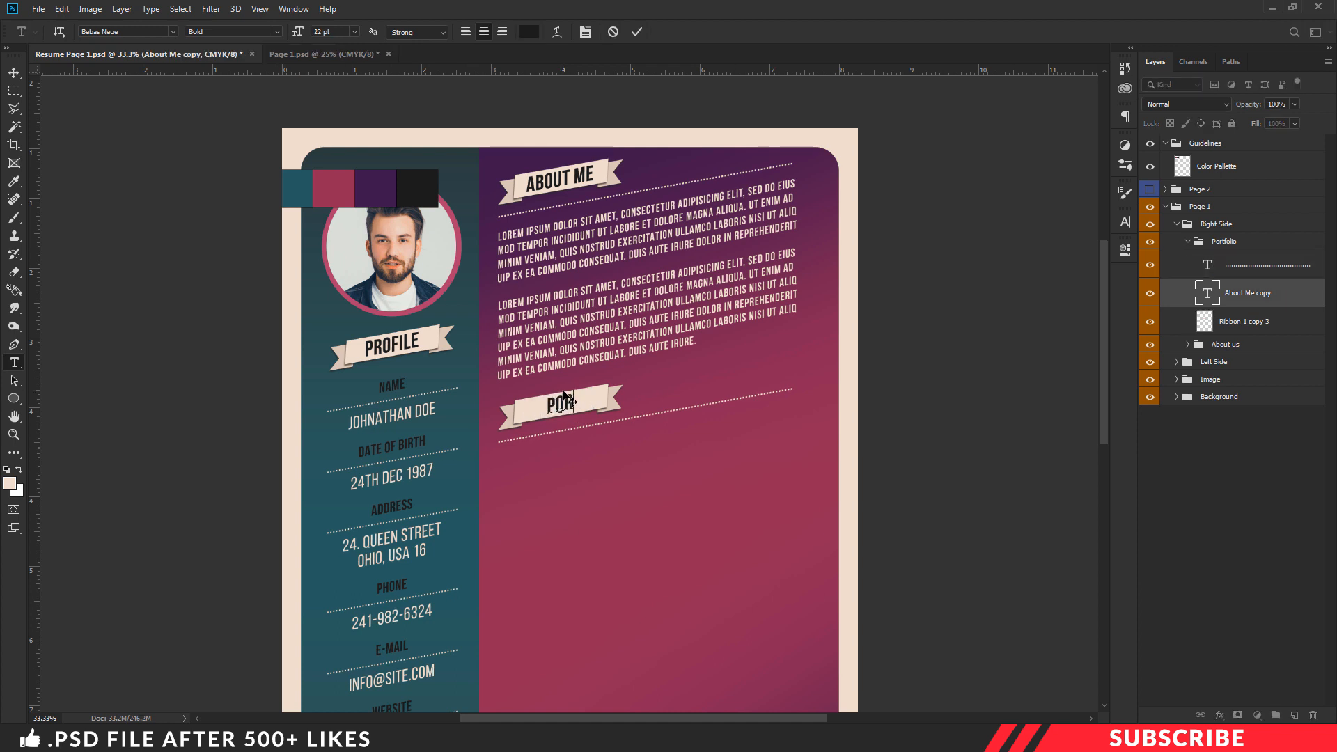
text(TFOlio)
key(ctrl+Return)
scroll(686, 394, down, 2)
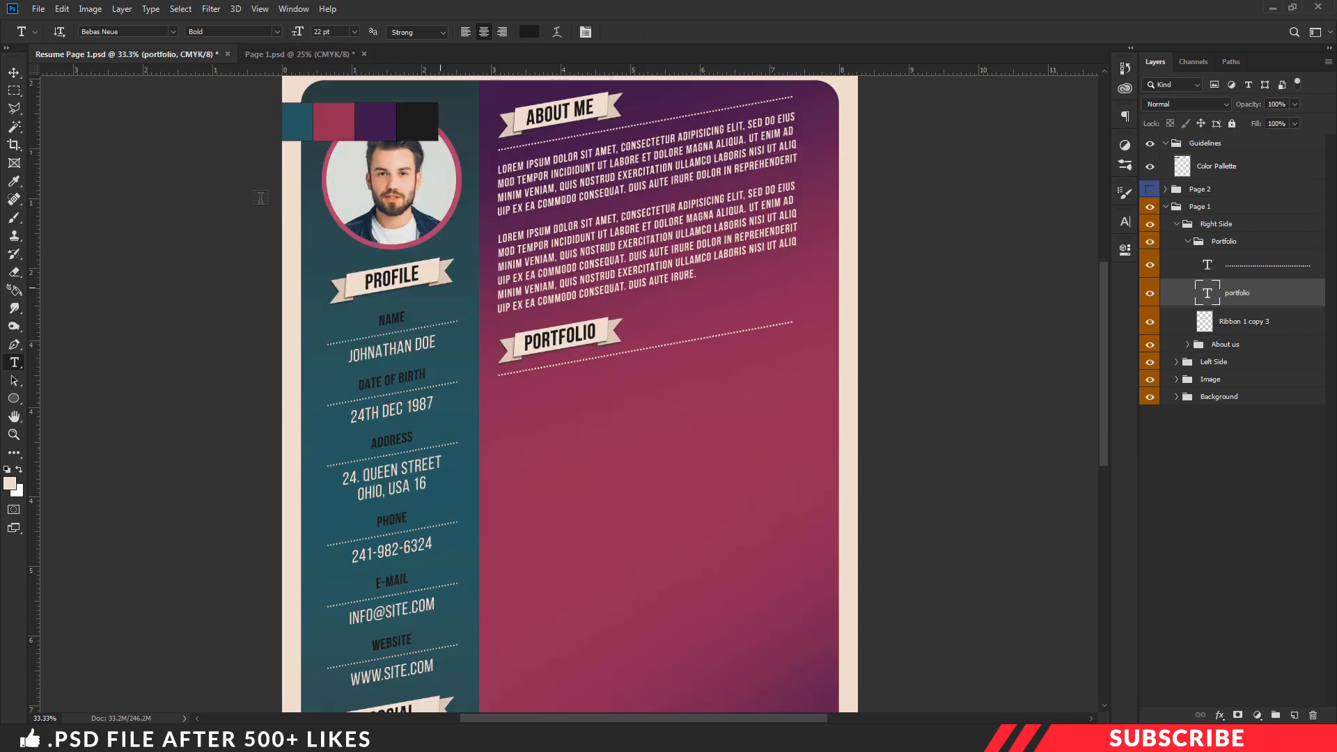
- Add a new layer in the Portfolio group and set the foreground color to near-black 070707
key(v)
scroll(739, 377, down, 3)
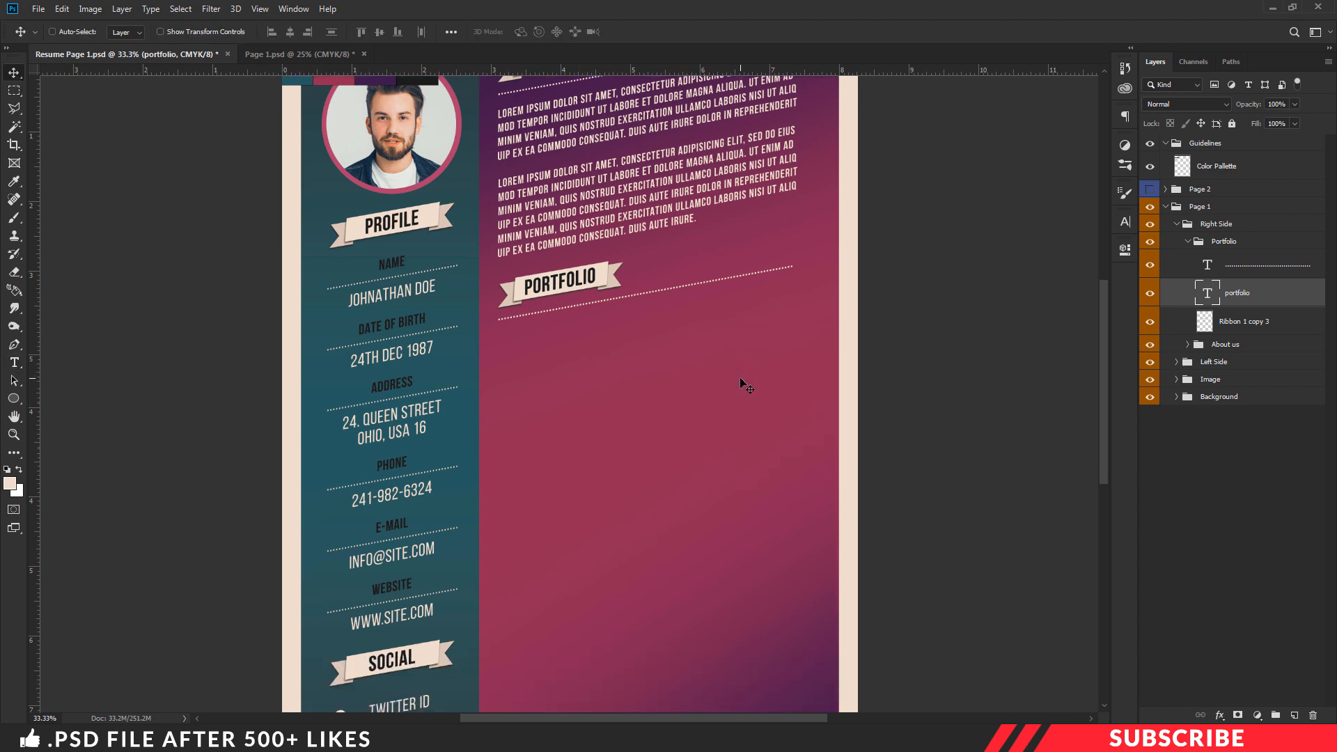
key(ctrl+minus)
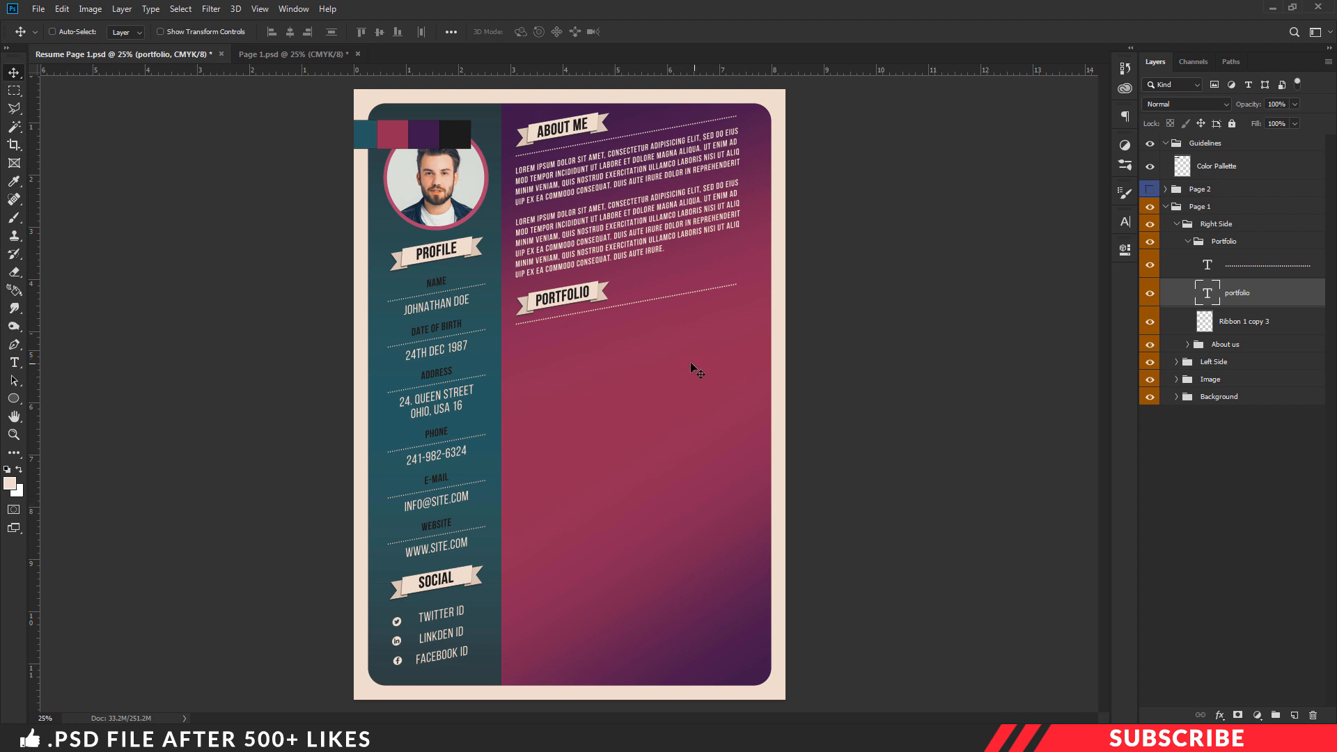
key(ctrl+plus)
click(1294, 715)
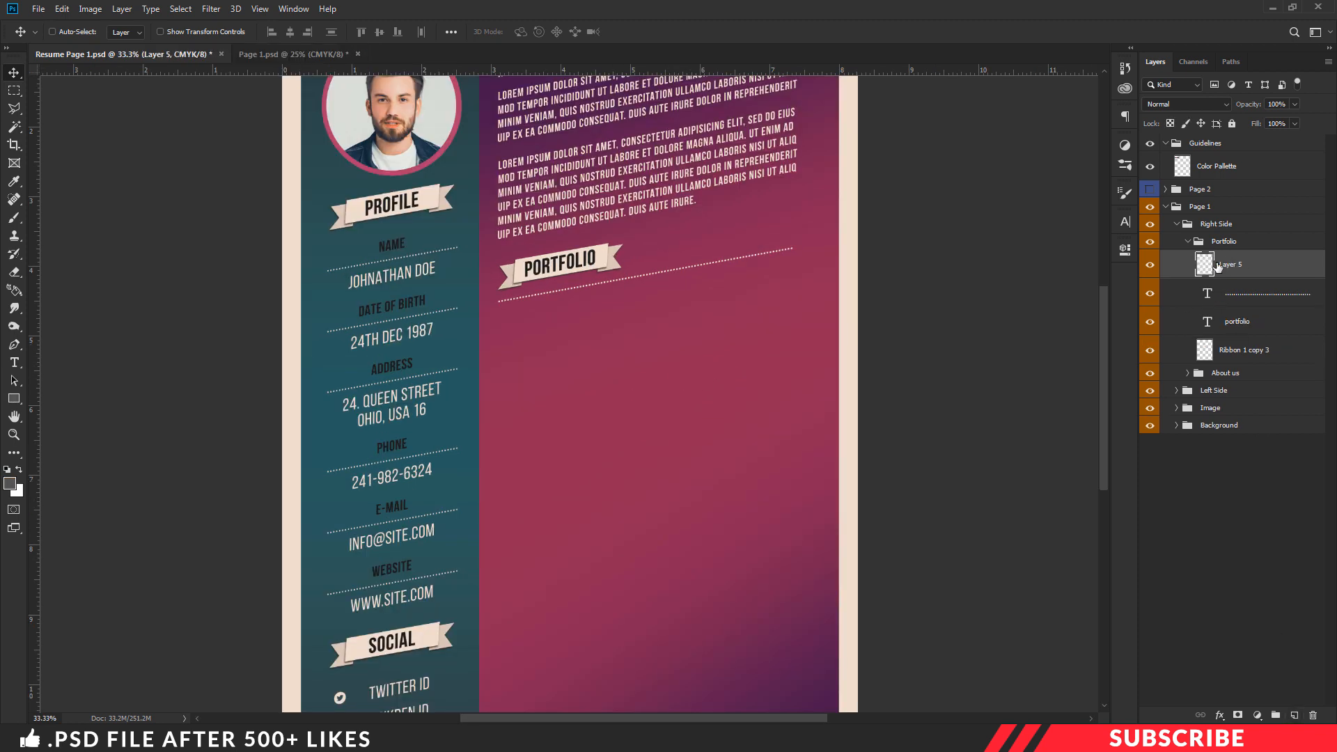
click(10, 483)
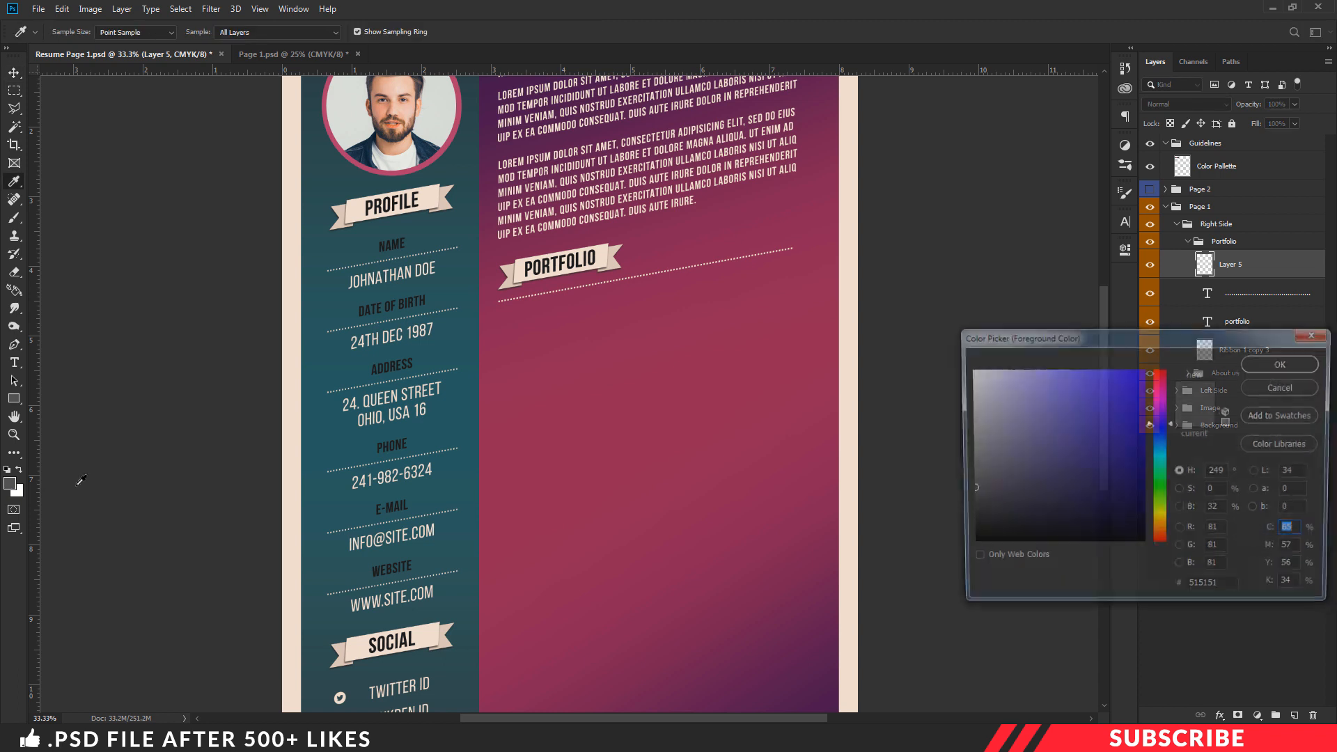
drag(1082, 457, 931, 542)
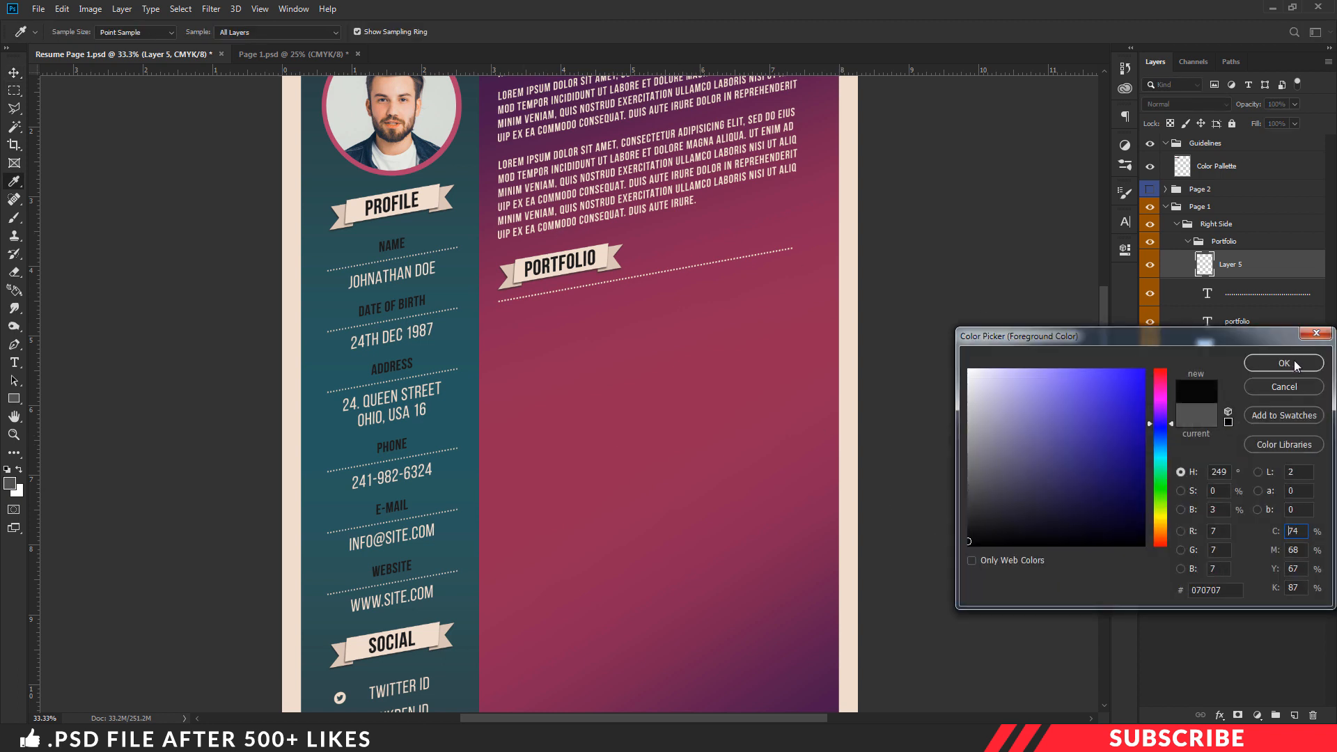
click(1295, 365)
- Draw a filled rectangle about 1320 x 521 px below the Portfolio heading with the Rectangle Tool
click(15, 398)
right_click(16, 398)
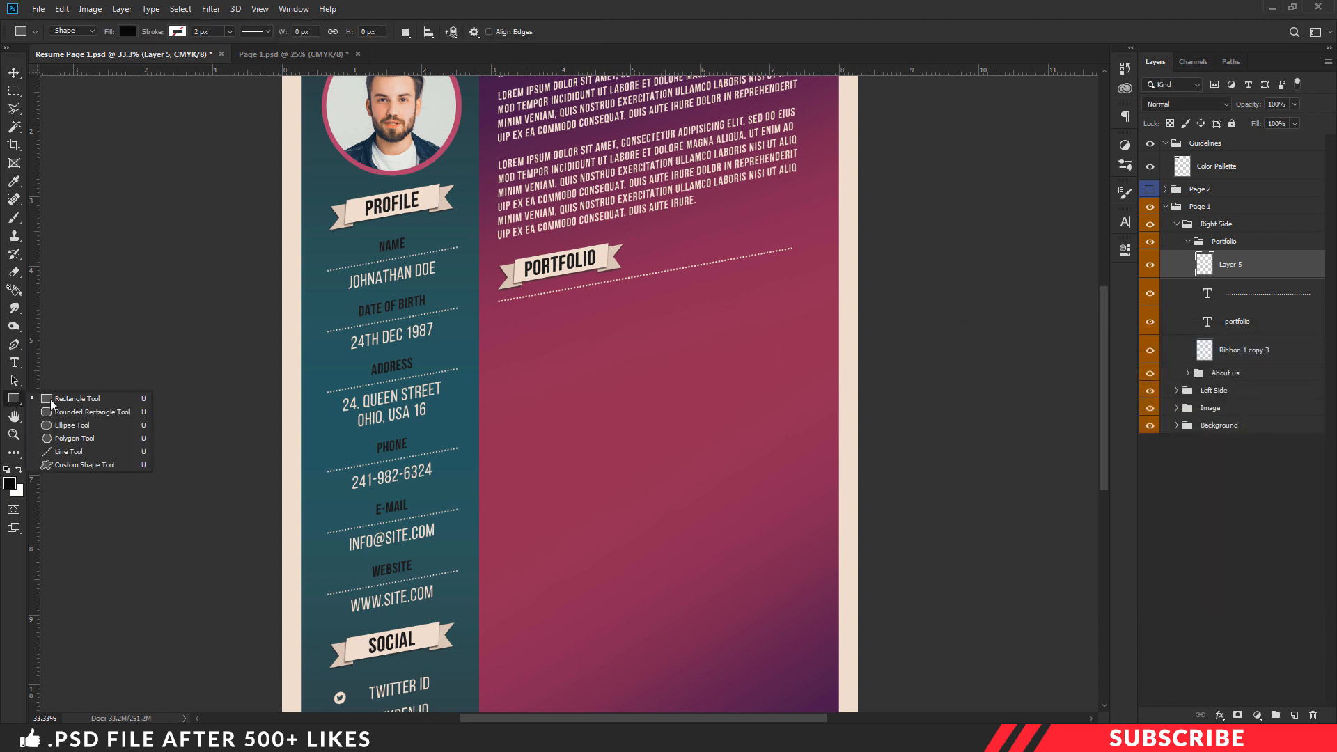
click(80, 398)
drag(504, 335, 807, 455)
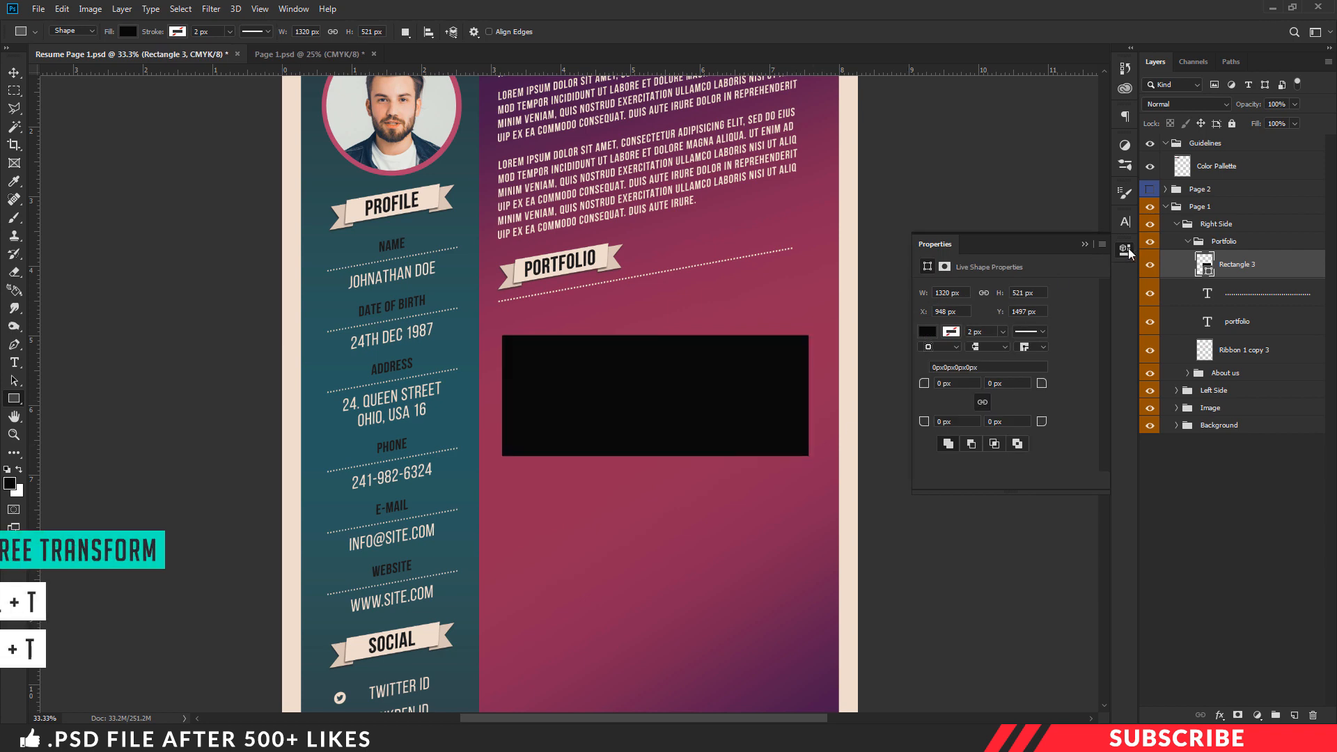
- Skew the black rectangle vertically by about -9.95° with Free Transform and place it just under the slanted dotted line
key(ctrl+plus)
key(ctrl+t)
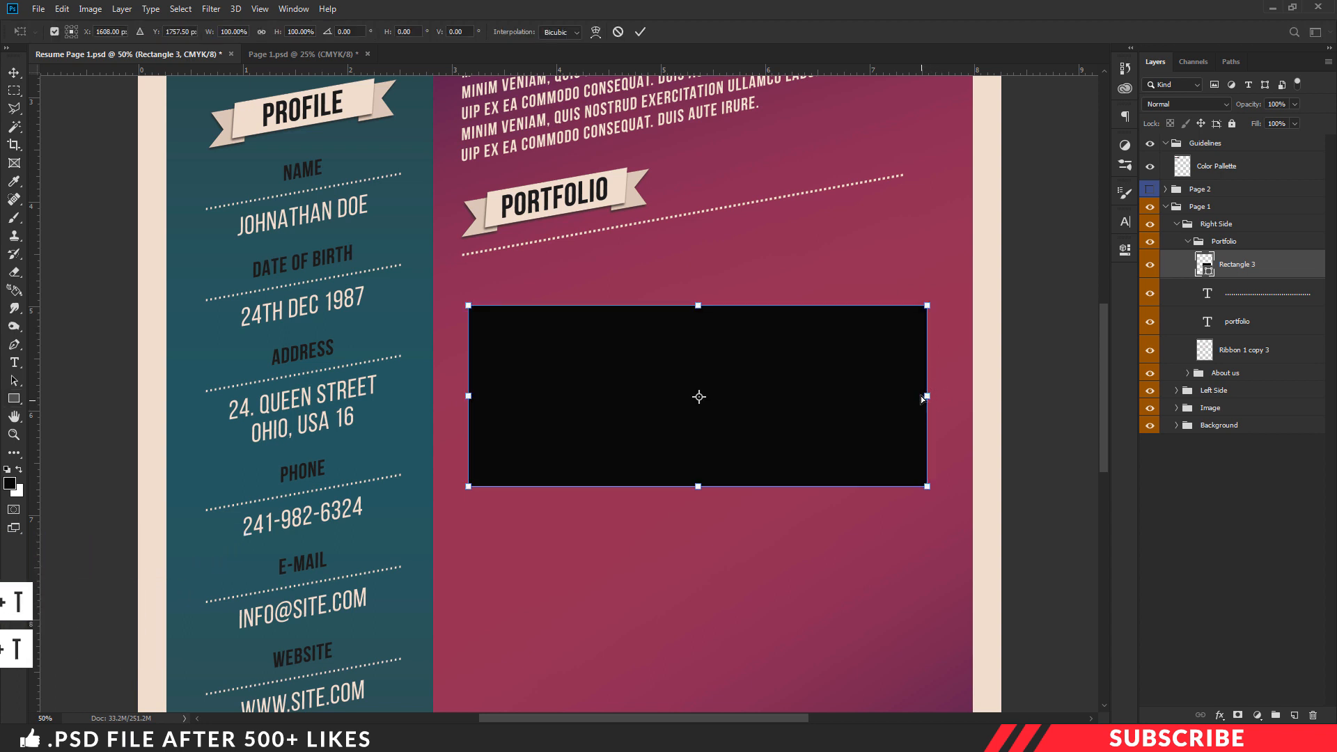
drag(938, 400, 919, 307)
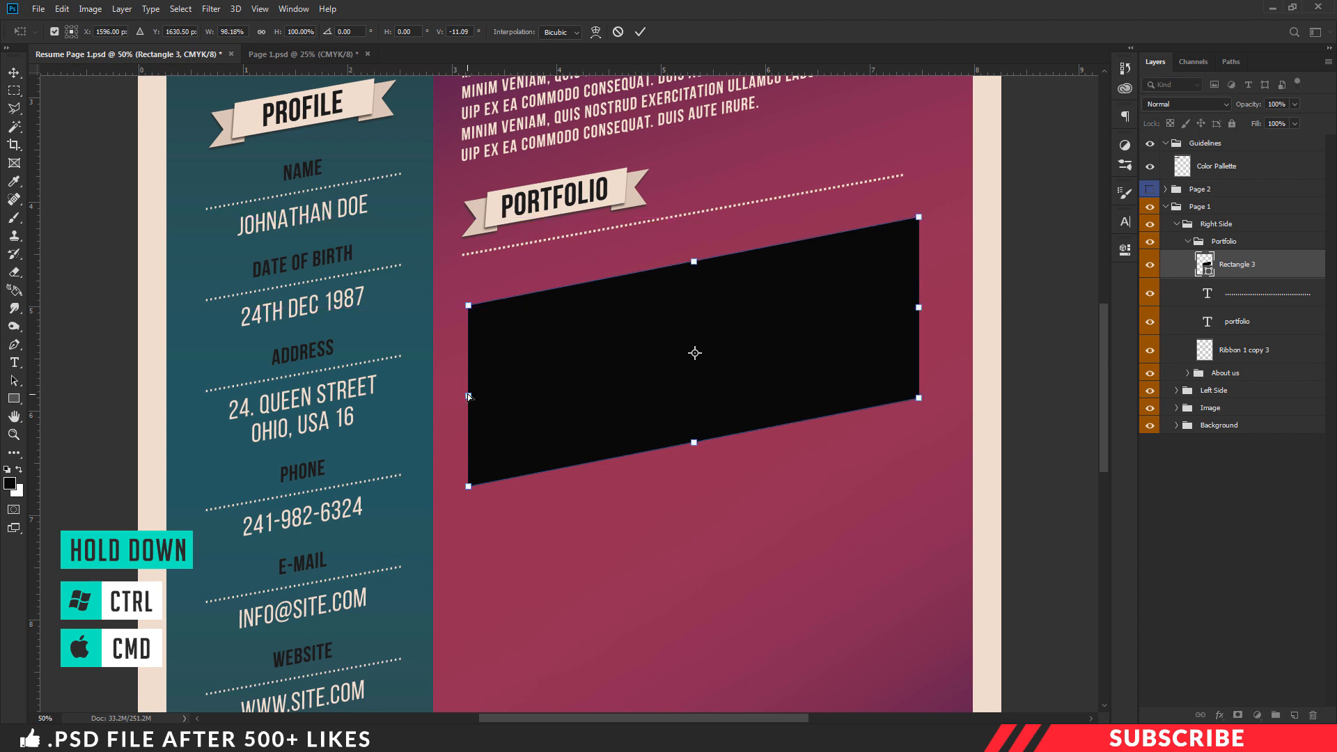
drag(736, 331, 732, 286)
drag(466, 348, 461, 344)
drag(819, 257, 819, 287)
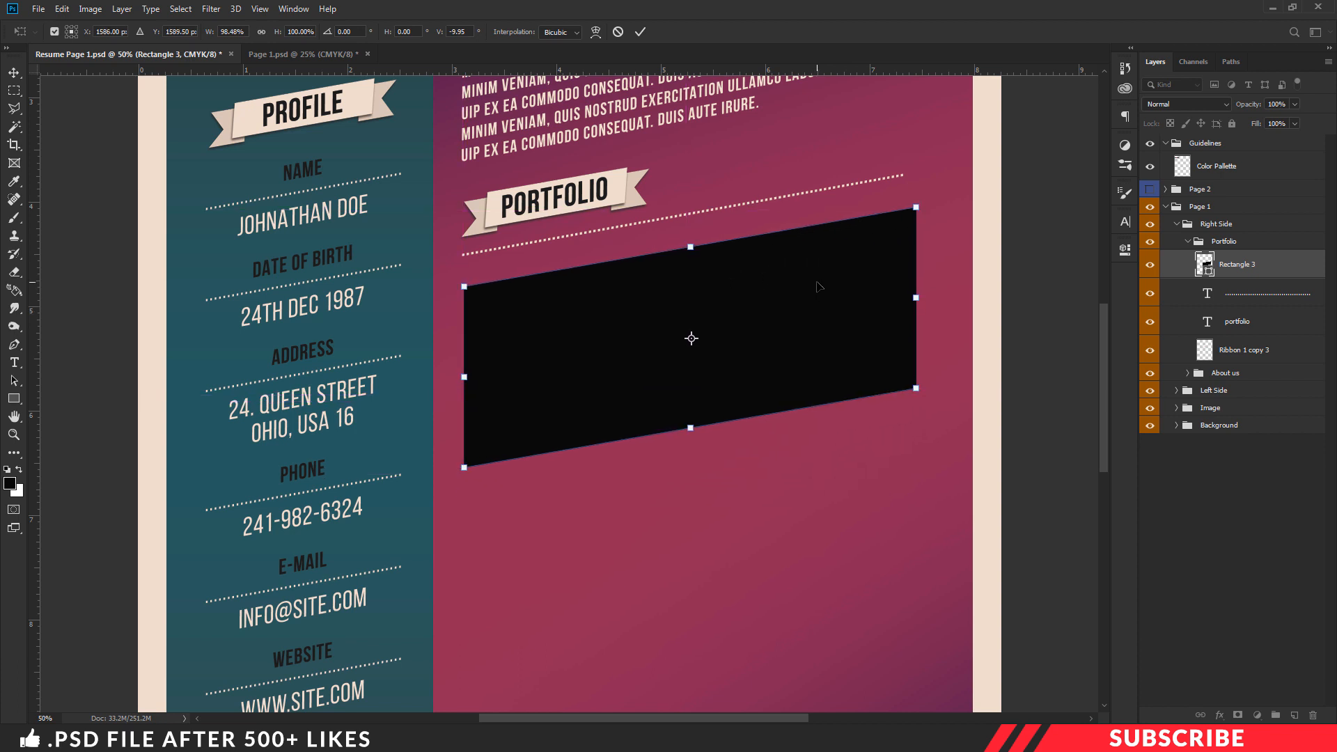
key(u)
- Duplicate the slanted black rectangle twice and stack the three evenly down the area below the Portfolio heading
key(ctrl+minus)
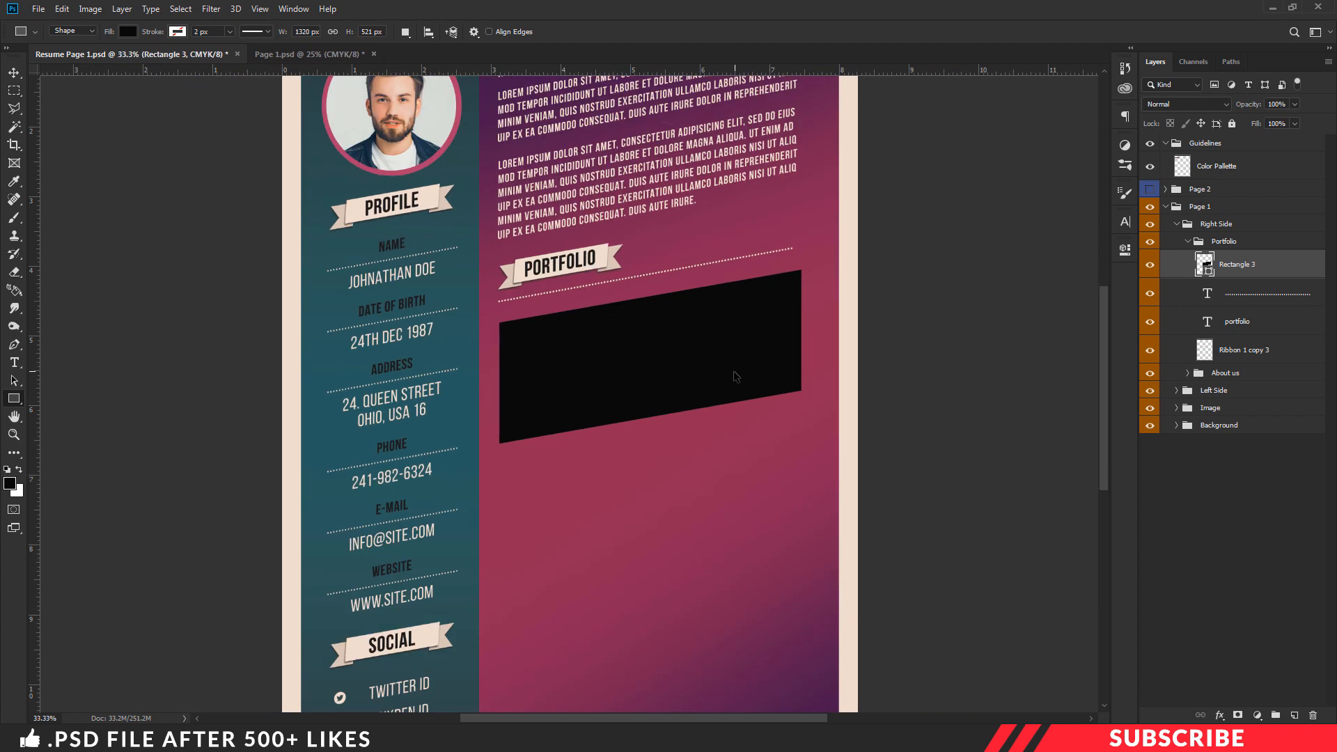
key(ctrl+minus)
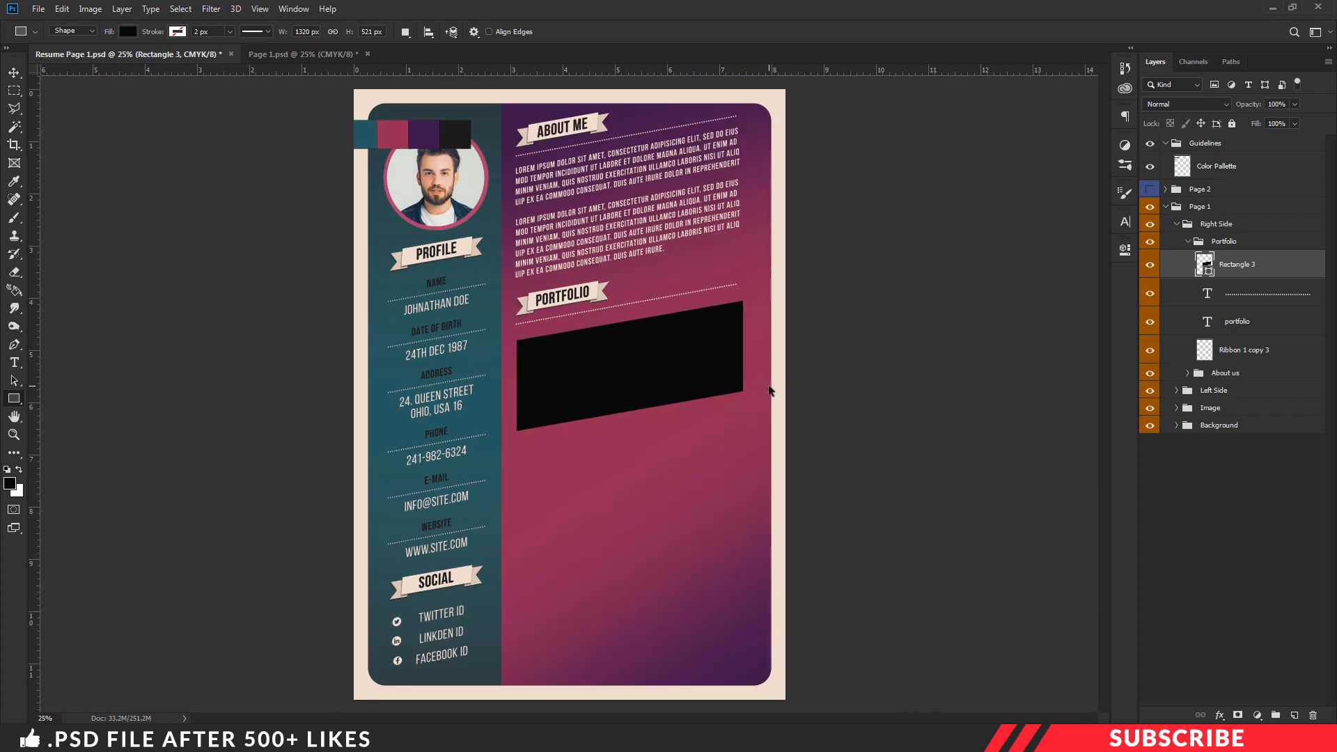
key(ctrl+j)
key(v)
drag(683, 407, 643, 587)
key(ctrl+j)
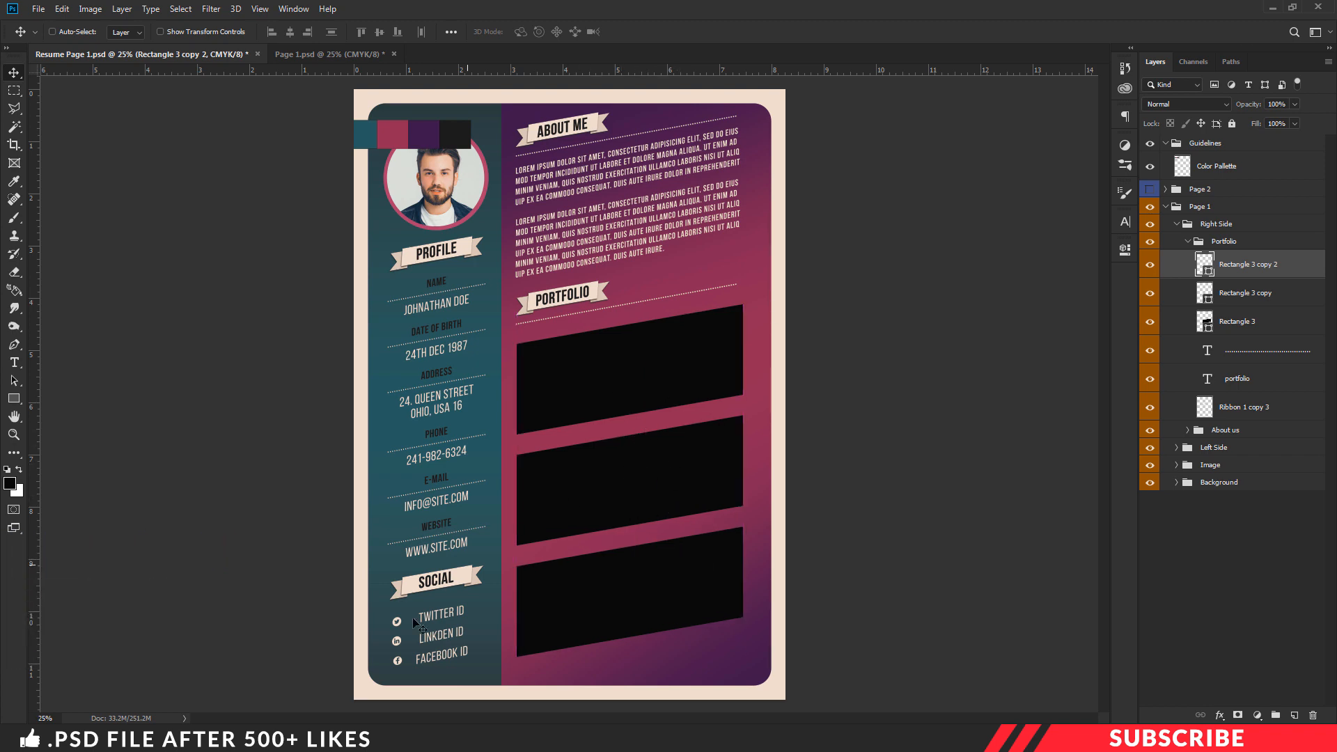
- Switch to the Project File folder and open the Mock up 1 image in Photoshop
click(378, 738)
click(575, 372)
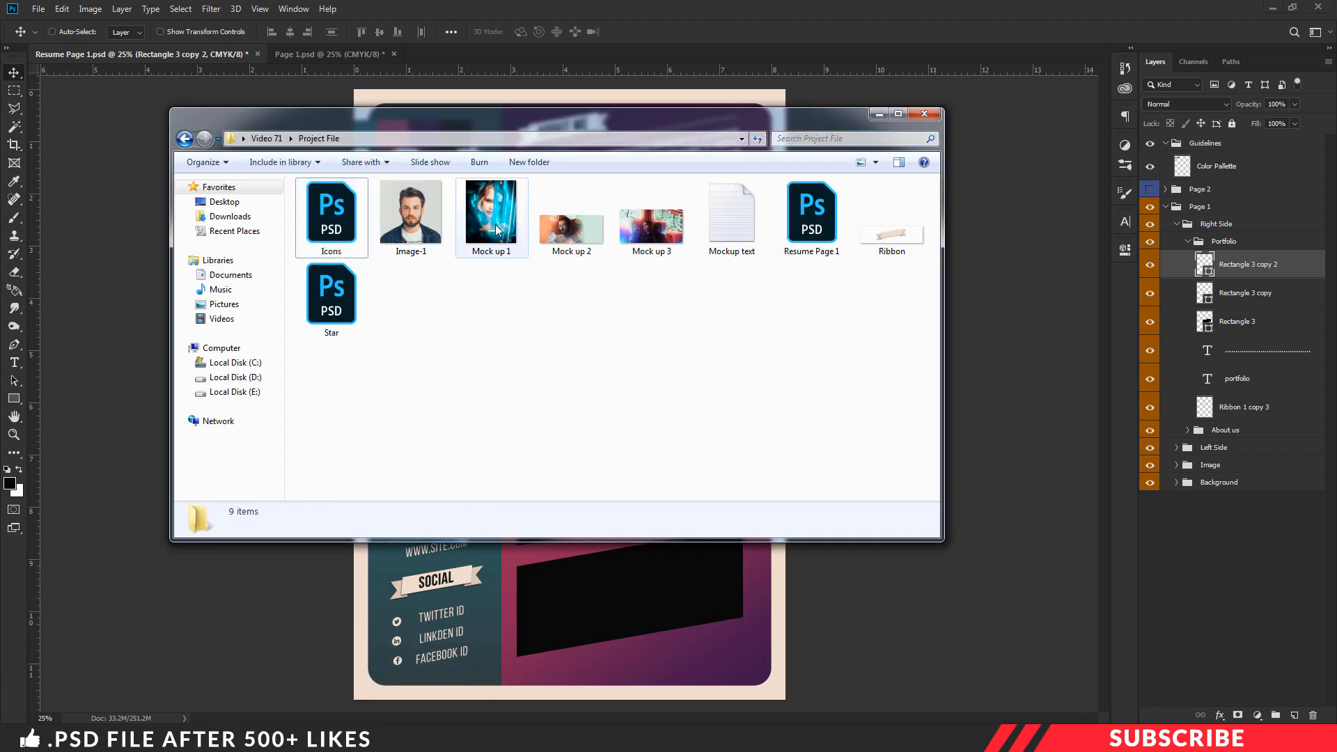
right_click(494, 228)
mouse_move(547, 379)
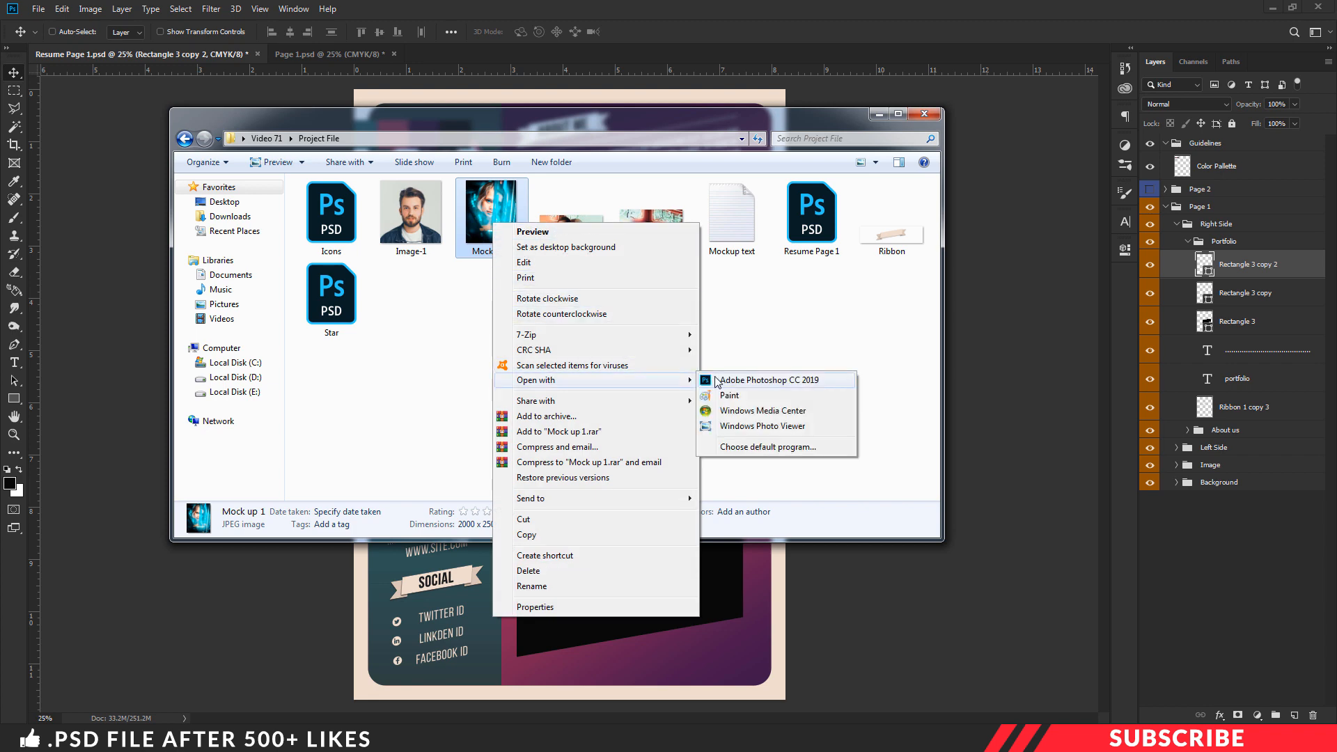
click(708, 379)
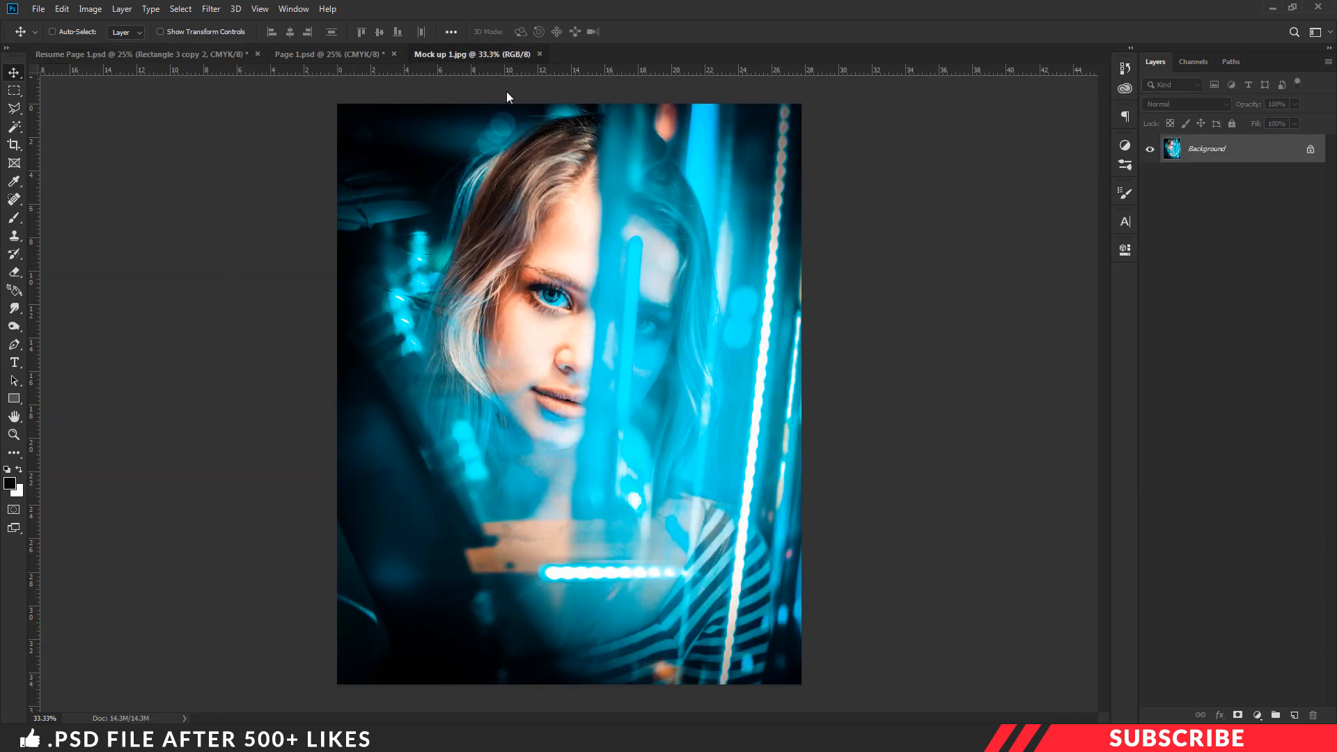
- Copy the Mock up 1 photo into the Resume Page 1 document and close the photo's own window
drag(508, 89, 509, 85)
drag(777, 168, 370, 267)
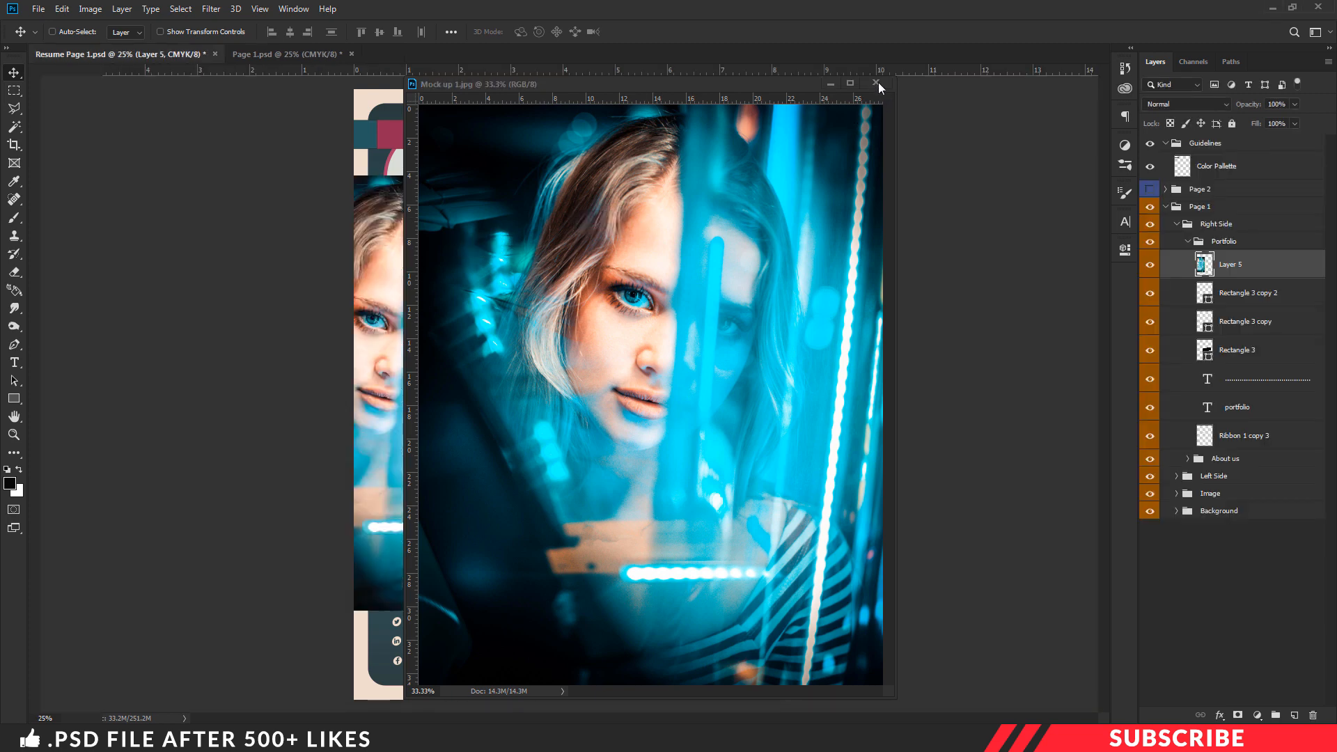
click(879, 85)
- Move the Mock up 1 photo layer directly above the Rectangle 3 layer and clip it to that top frame
drag(478, 373, 661, 361)
drag(1247, 267, 1241, 335)
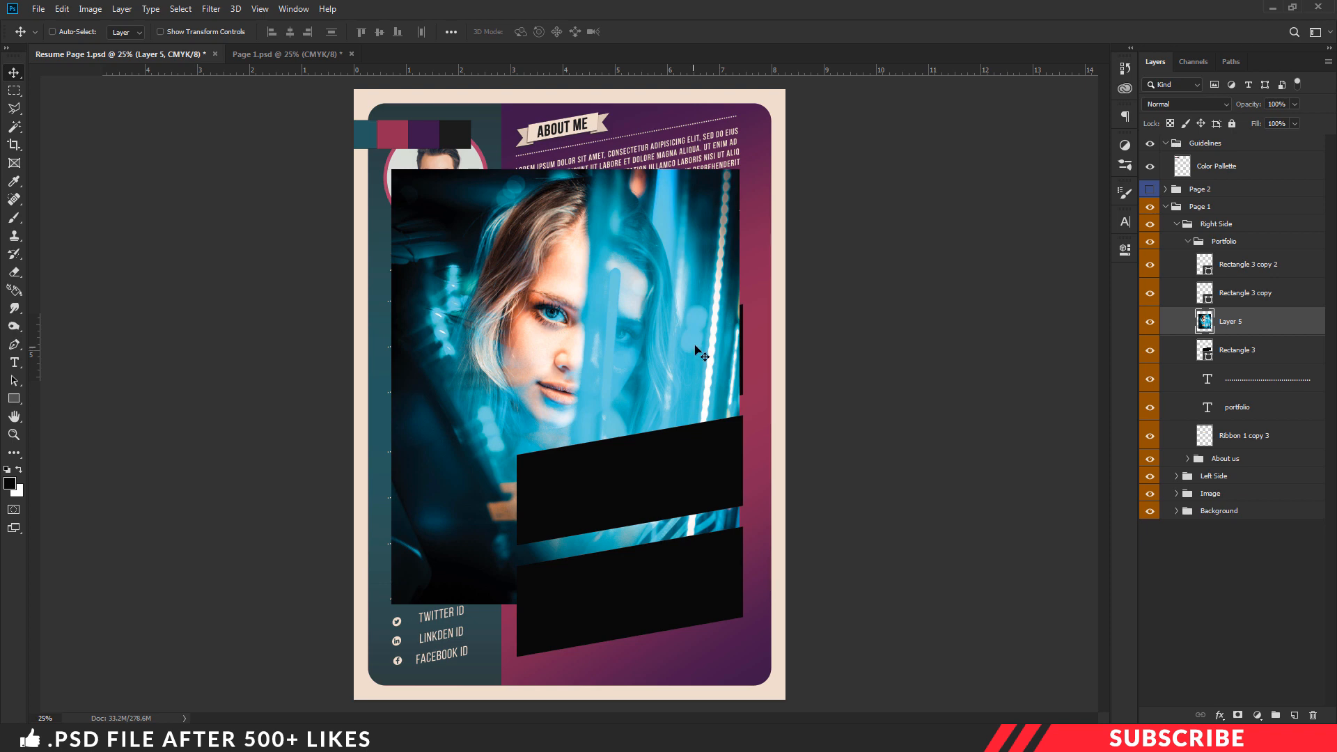
right_click(1253, 328)
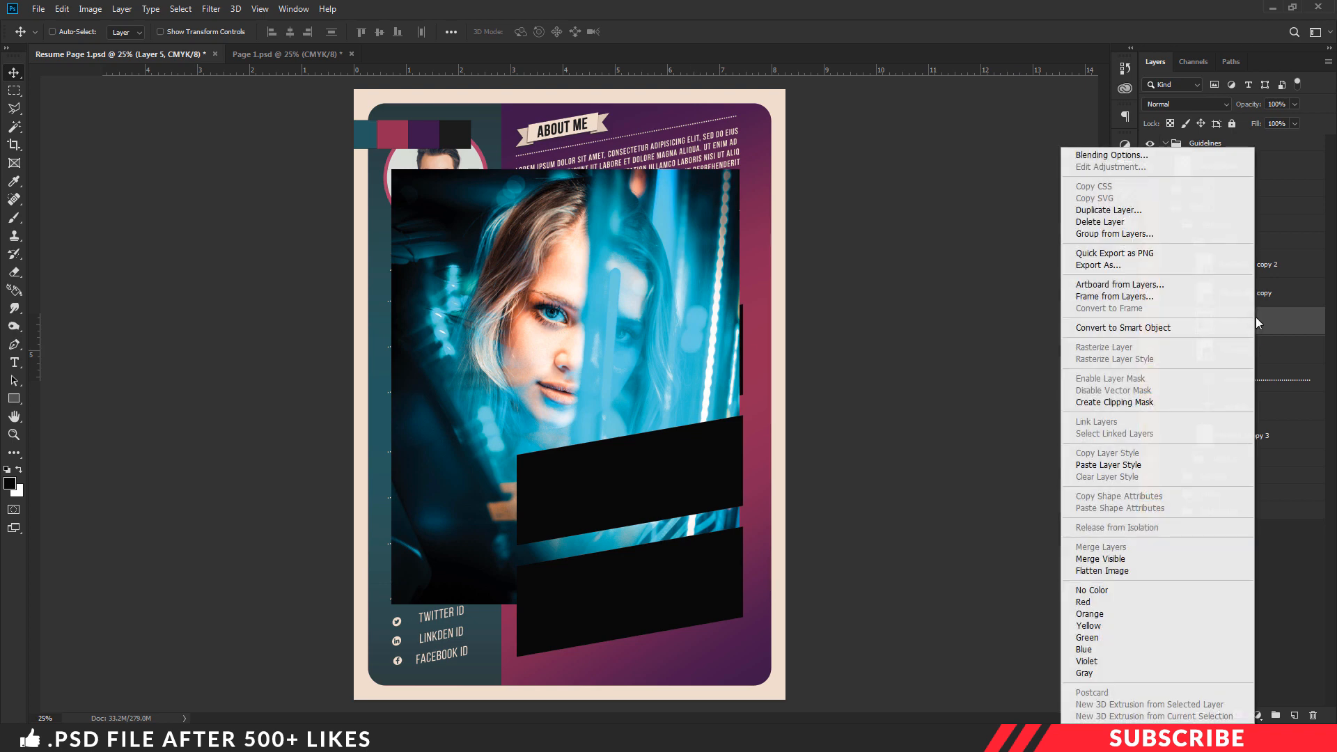
click(1128, 404)
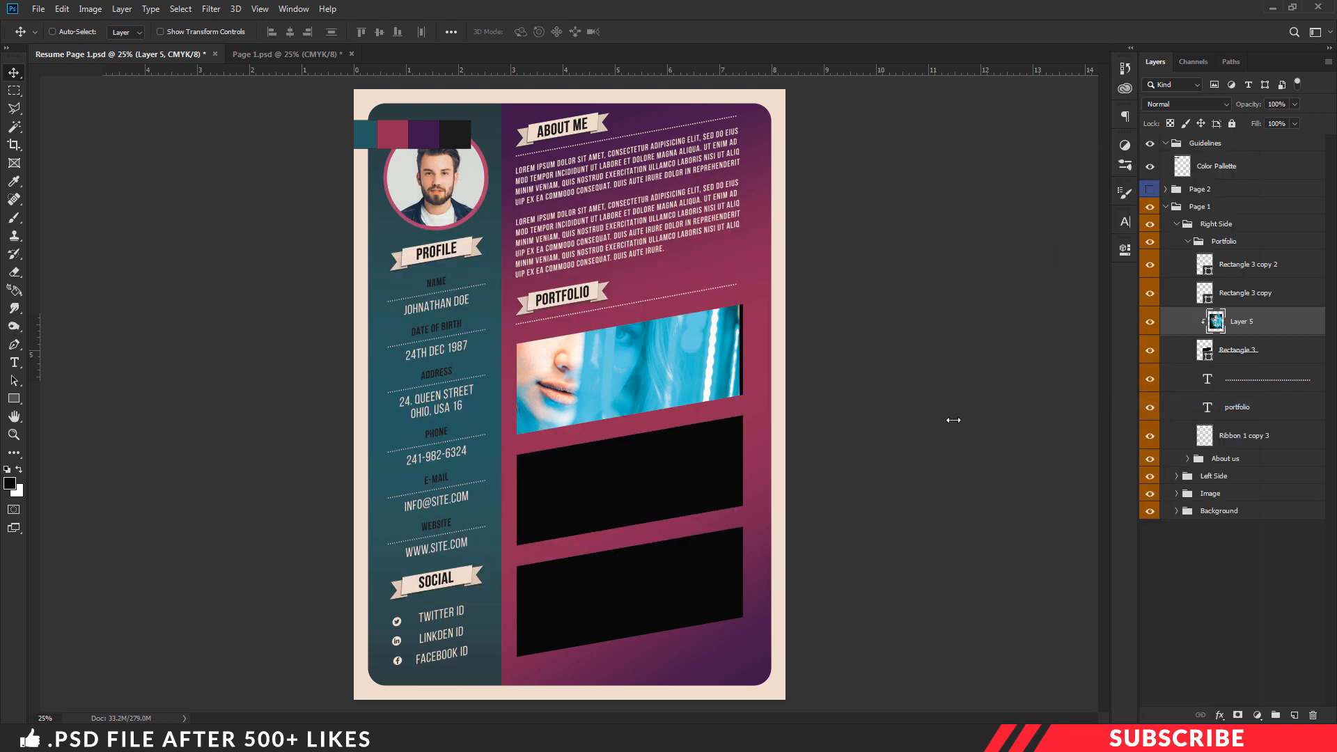
- Scale down the Mock up 1 photo and position it so the woman's face fills the top slanted frame
key(ctrl+t)
drag(738, 603, 608, 440)
drag(546, 384, 673, 498)
drag(749, 569, 714, 508)
key(Return)
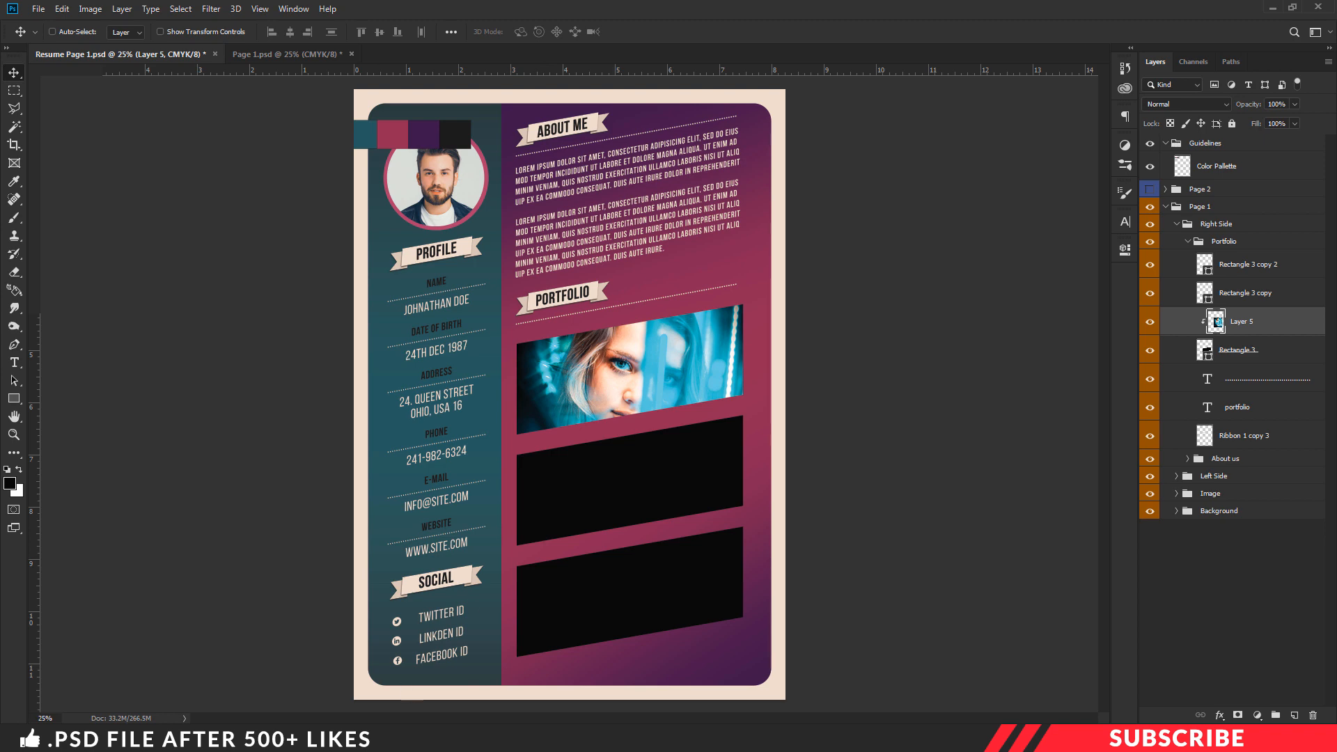
- Switch to the Project File folder and open the Mock up 2 image in Photoshop
key(alt+Tab)
click(637, 409)
right_click(566, 242)
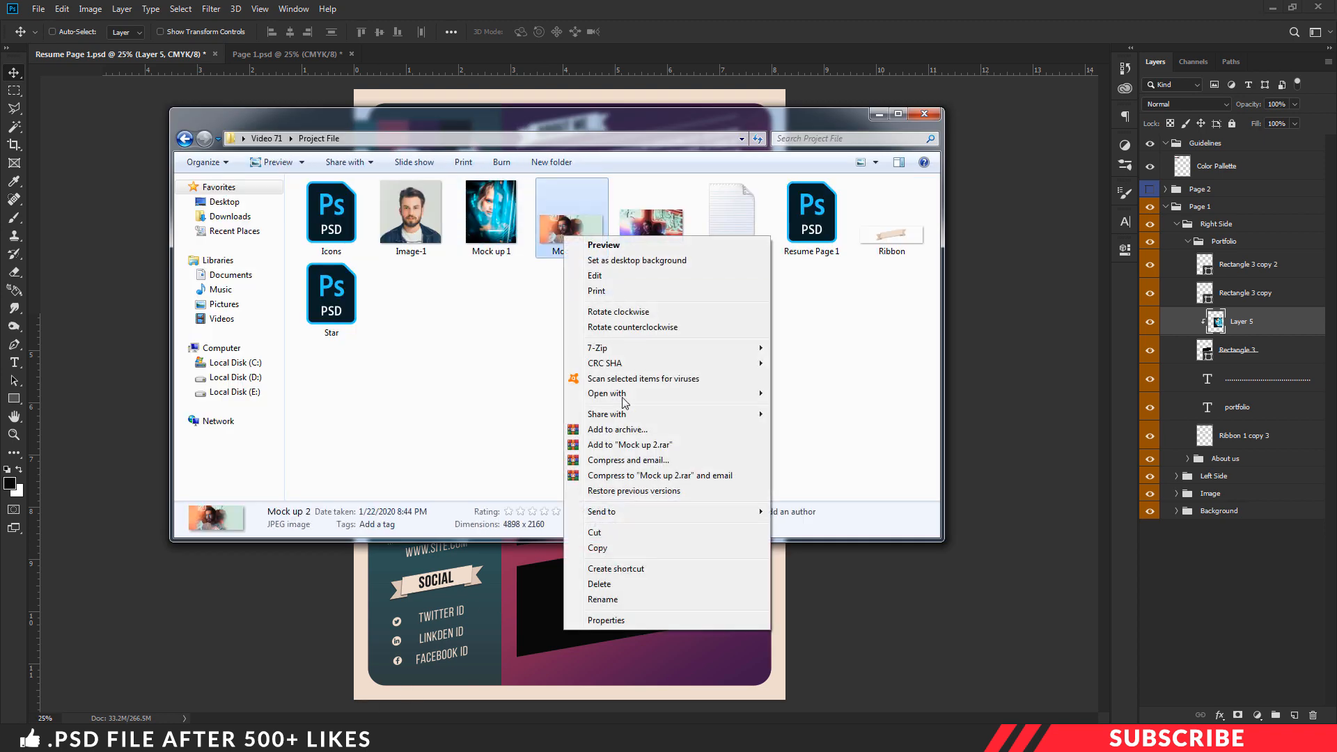
mouse_move(623, 393)
click(790, 390)
- Copy the Mock up 2 photo into the Resume Page 1 document and close the photo's own window
drag(482, 57, 465, 102)
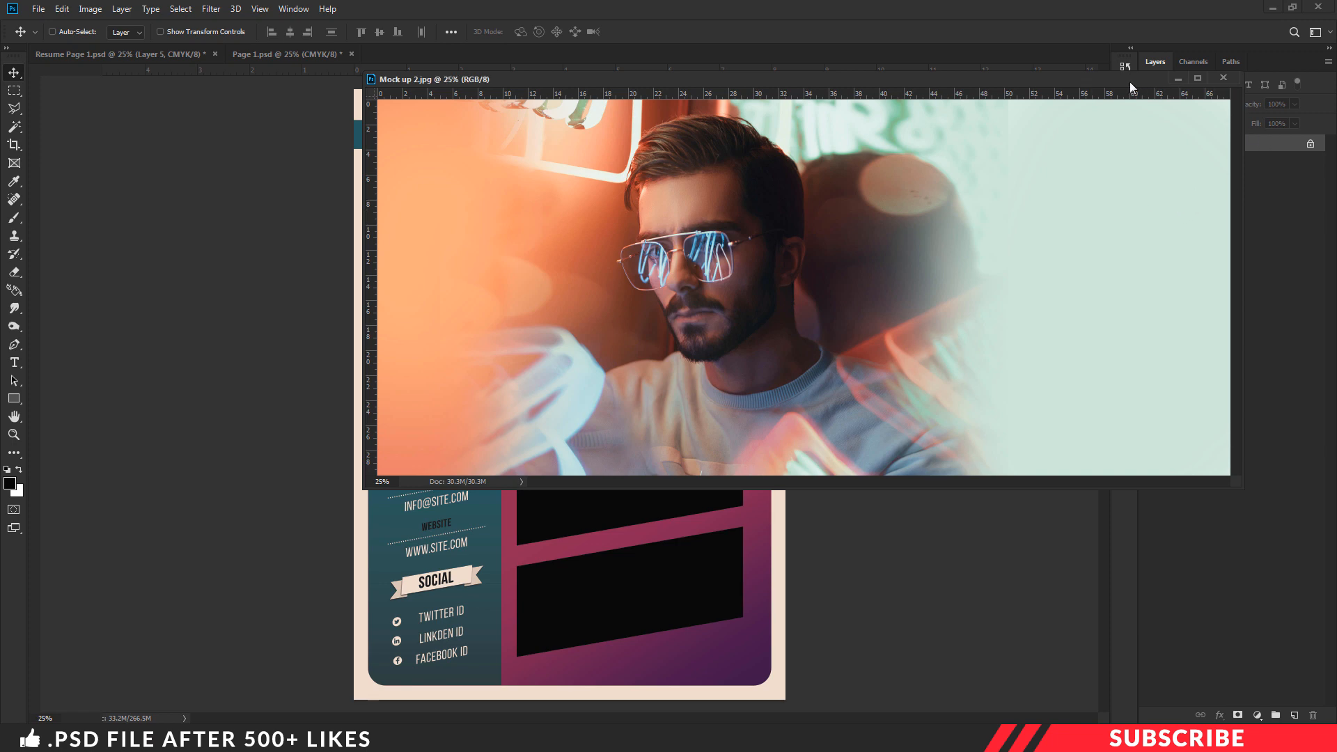
drag(1130, 81, 988, 78)
drag(1212, 143, 693, 520)
click(1084, 76)
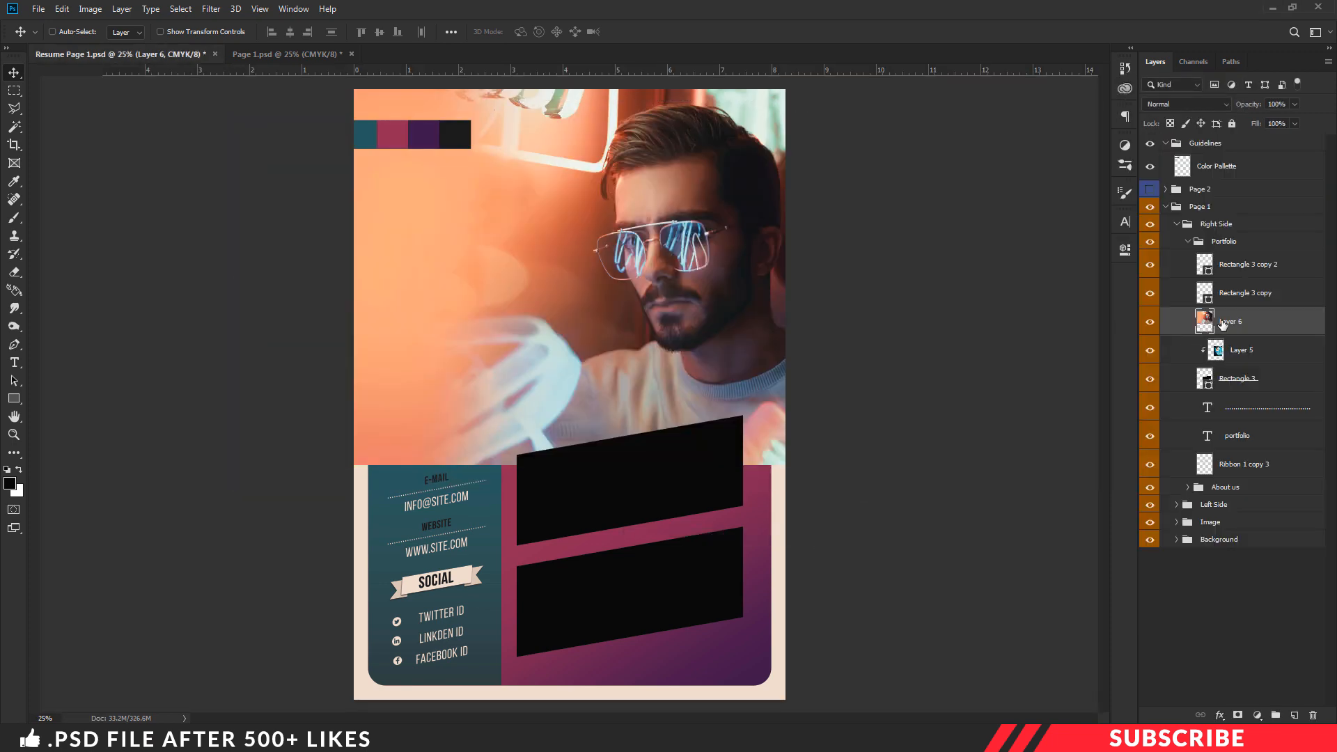
- Move the Mock up 2 photo layer above Rectangle 3 copy 2, clip it to that frame and shift it over the lowest frame
drag(1227, 322, 1231, 266)
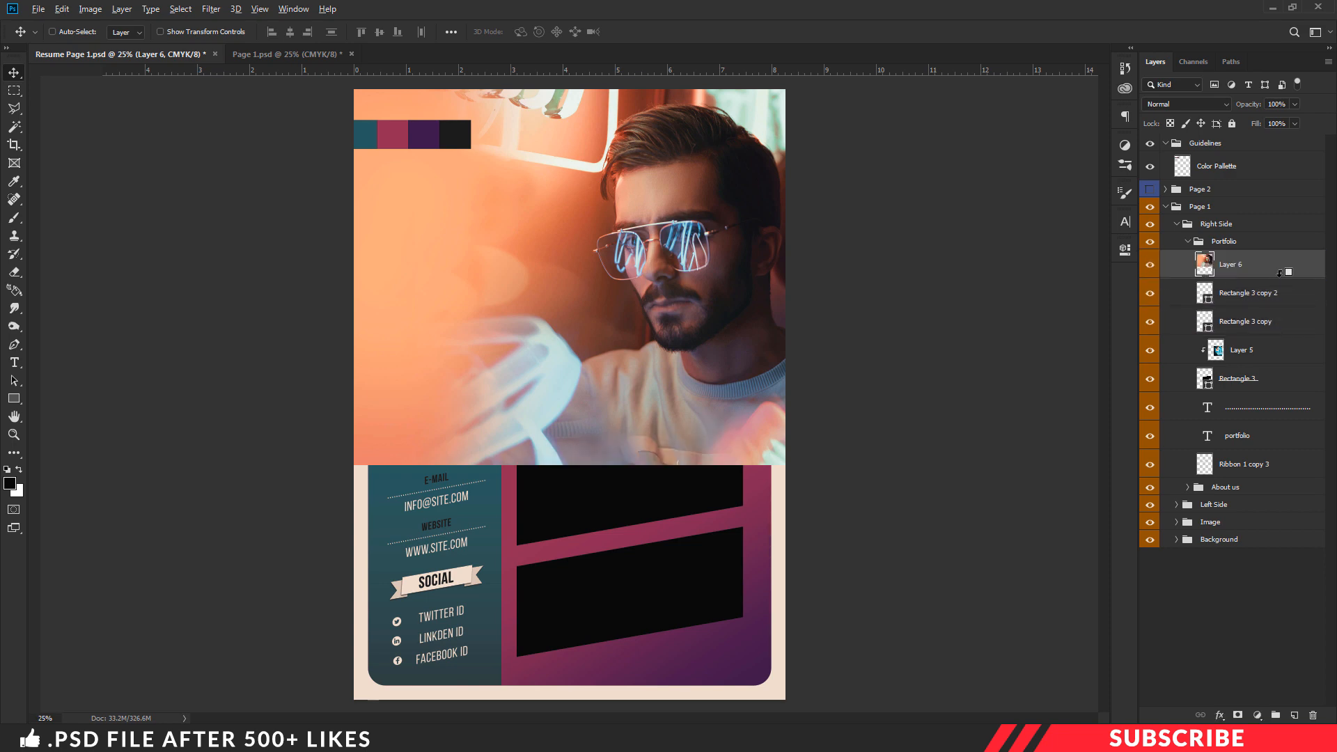
right_click(1262, 273)
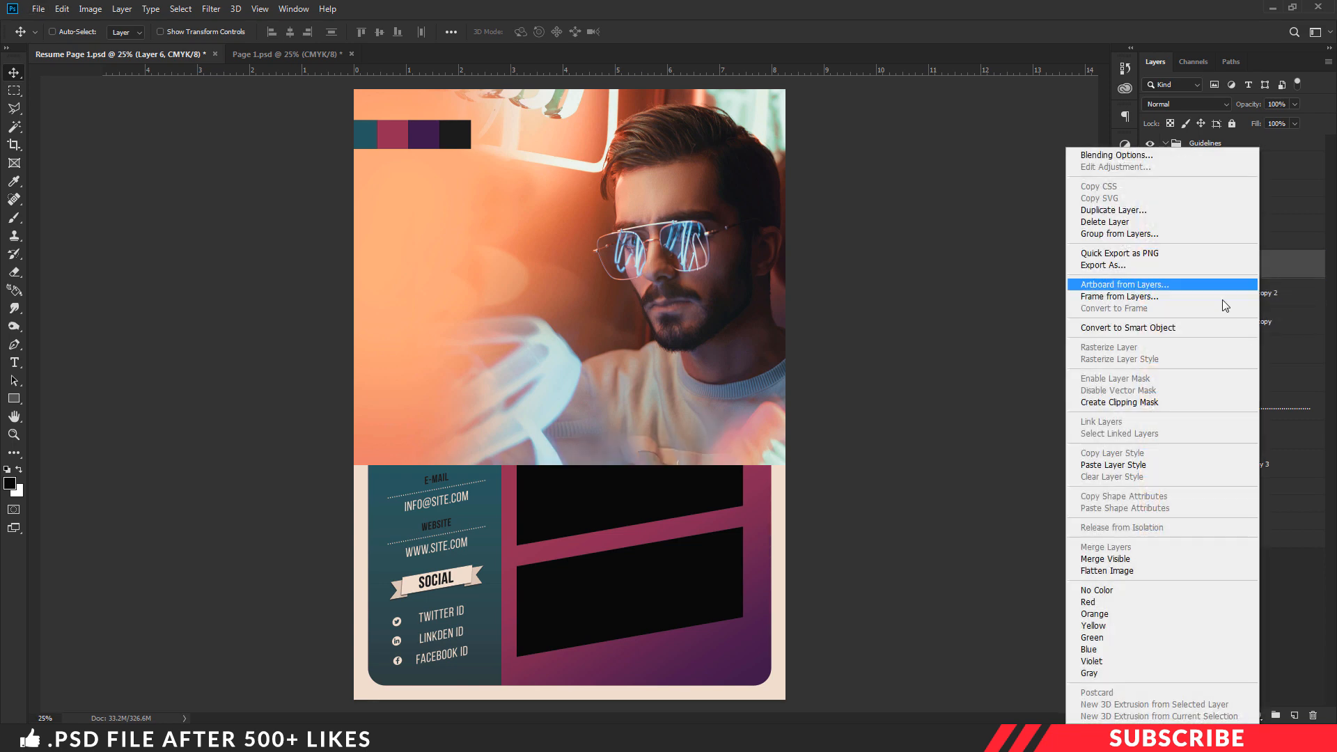
click(1118, 402)
drag(482, 367, 605, 567)
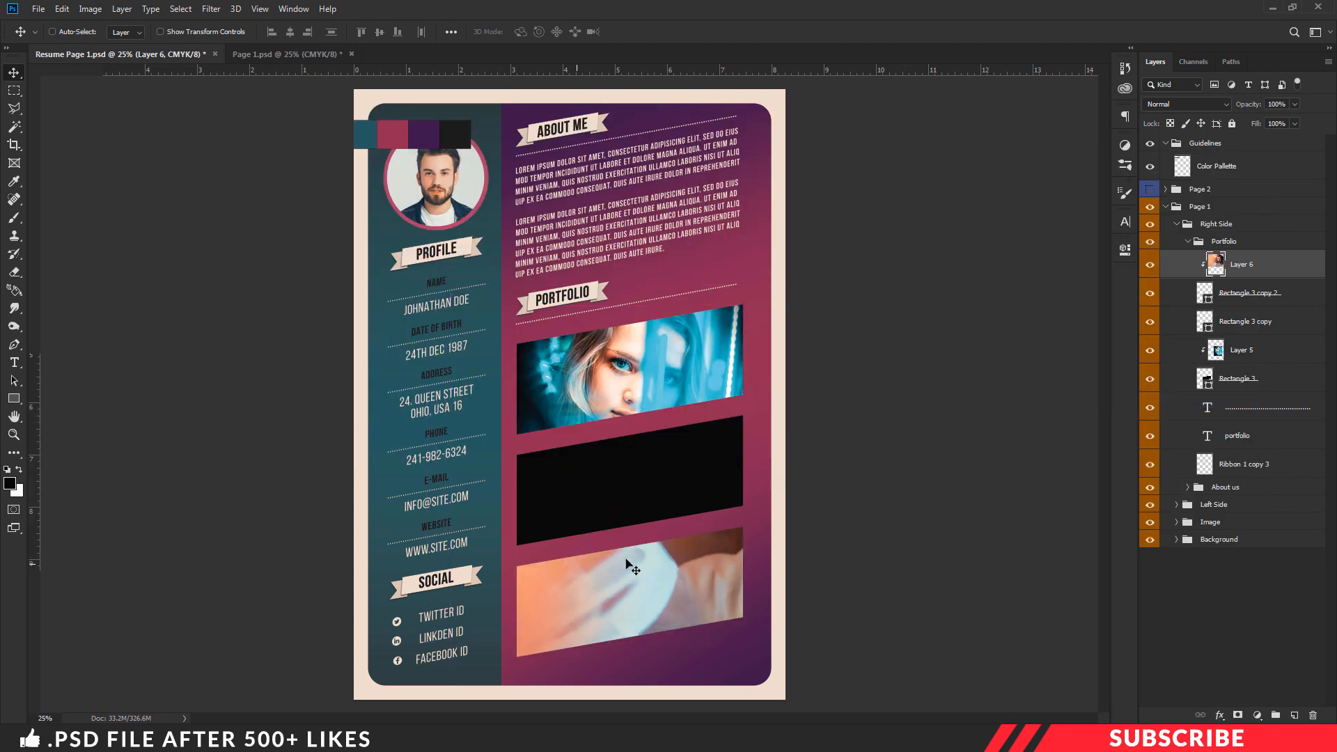
- Scale the Mock up 2 photo to about 43.6% with Free Transform and position the man's face inside the lowest frame
key(ctrl+t)
key(ctrl+minus)
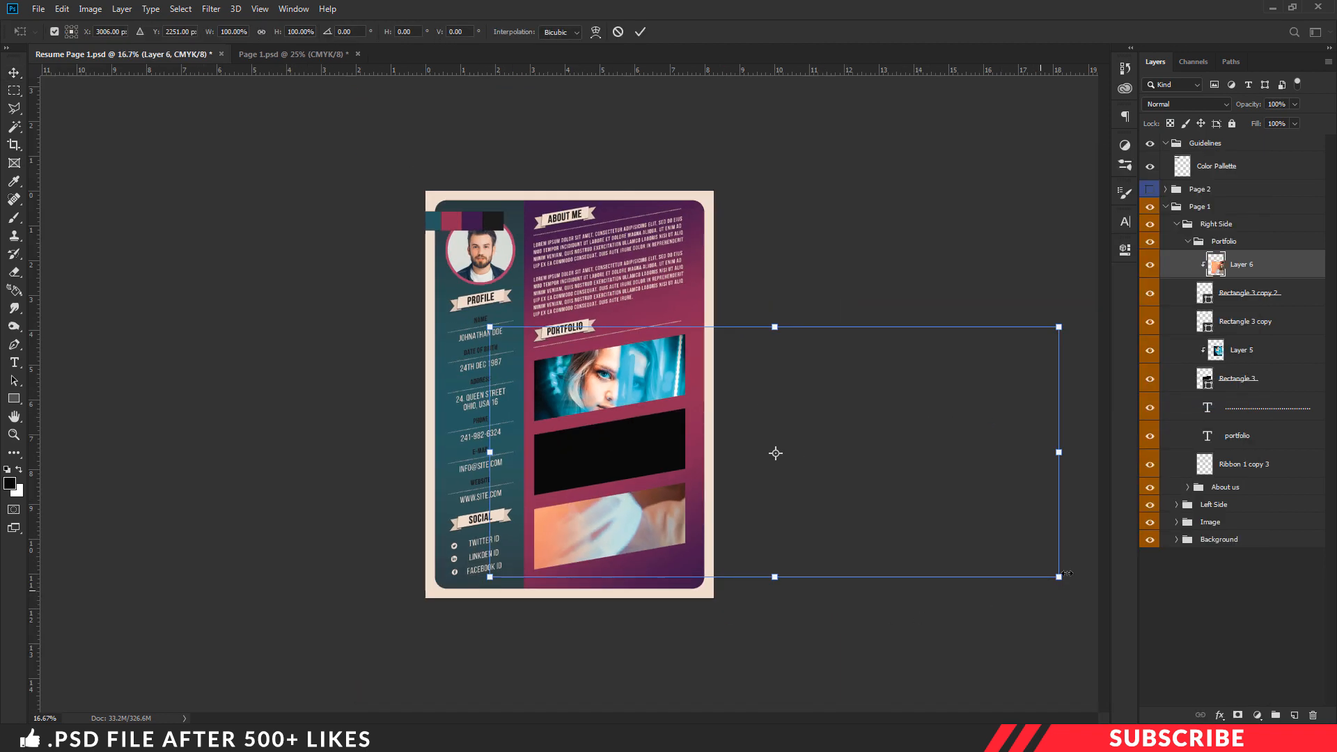
drag(1059, 578, 738, 436)
drag(660, 379, 677, 524)
key(ctrl+plus)
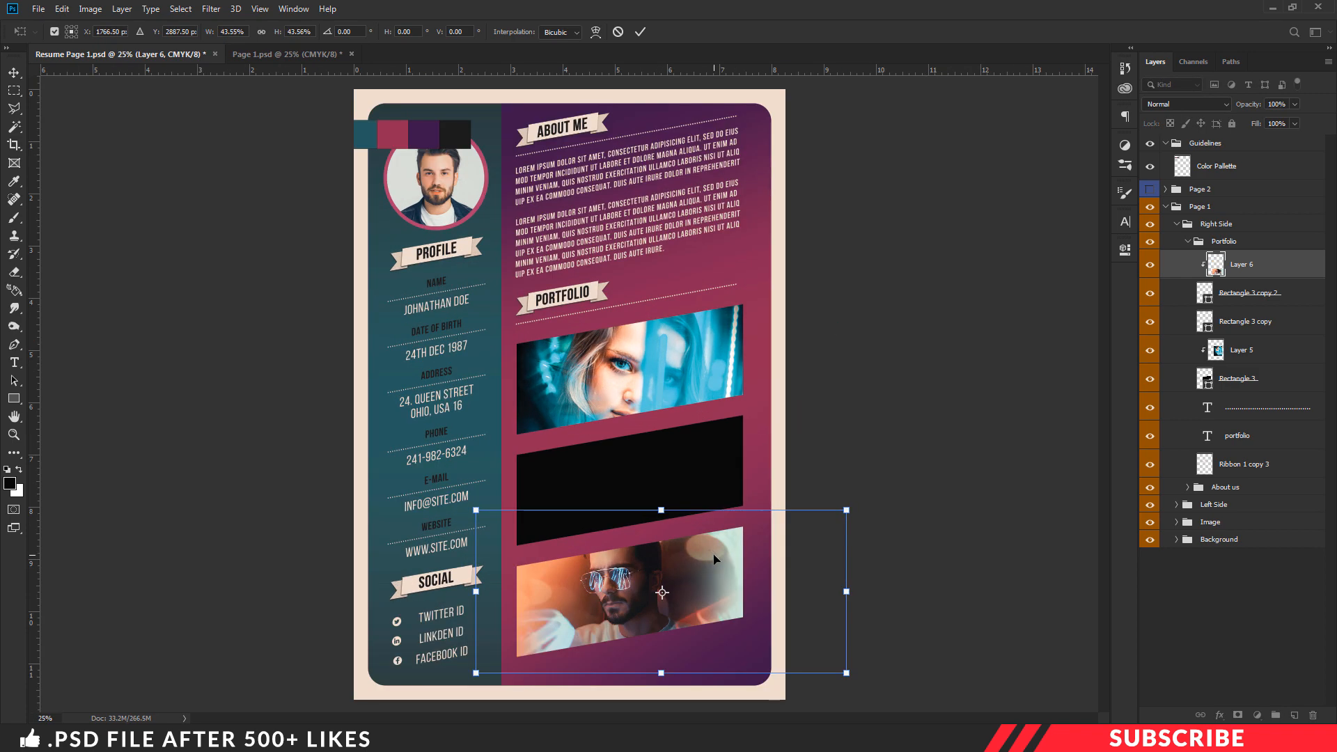
key(ctrl+plus)
scroll(741, 549, down, 3)
drag(741, 549, 759, 579)
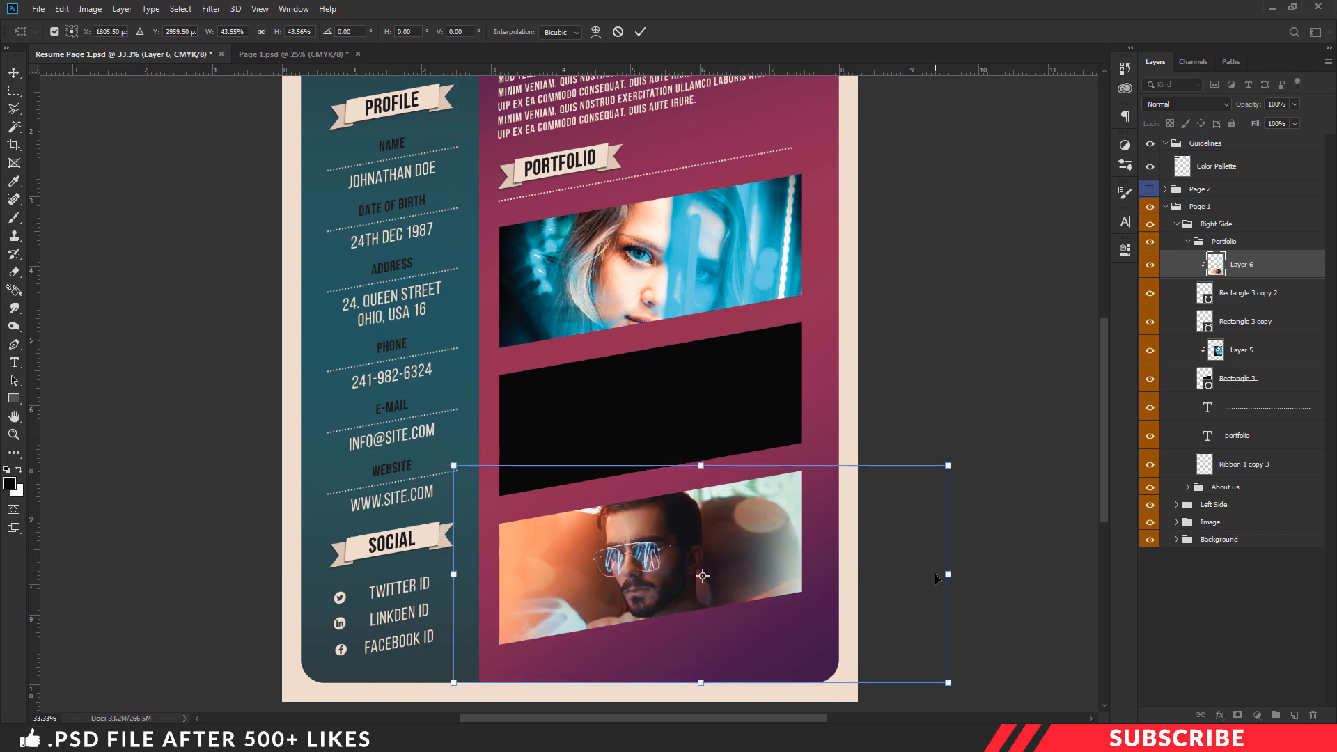
- Skew the Mock up 2 photo vertically by about -4.19°, shrink it slightly more and recentre it in the lowest frame
drag(950, 575, 942, 552)
drag(454, 575, 474, 589)
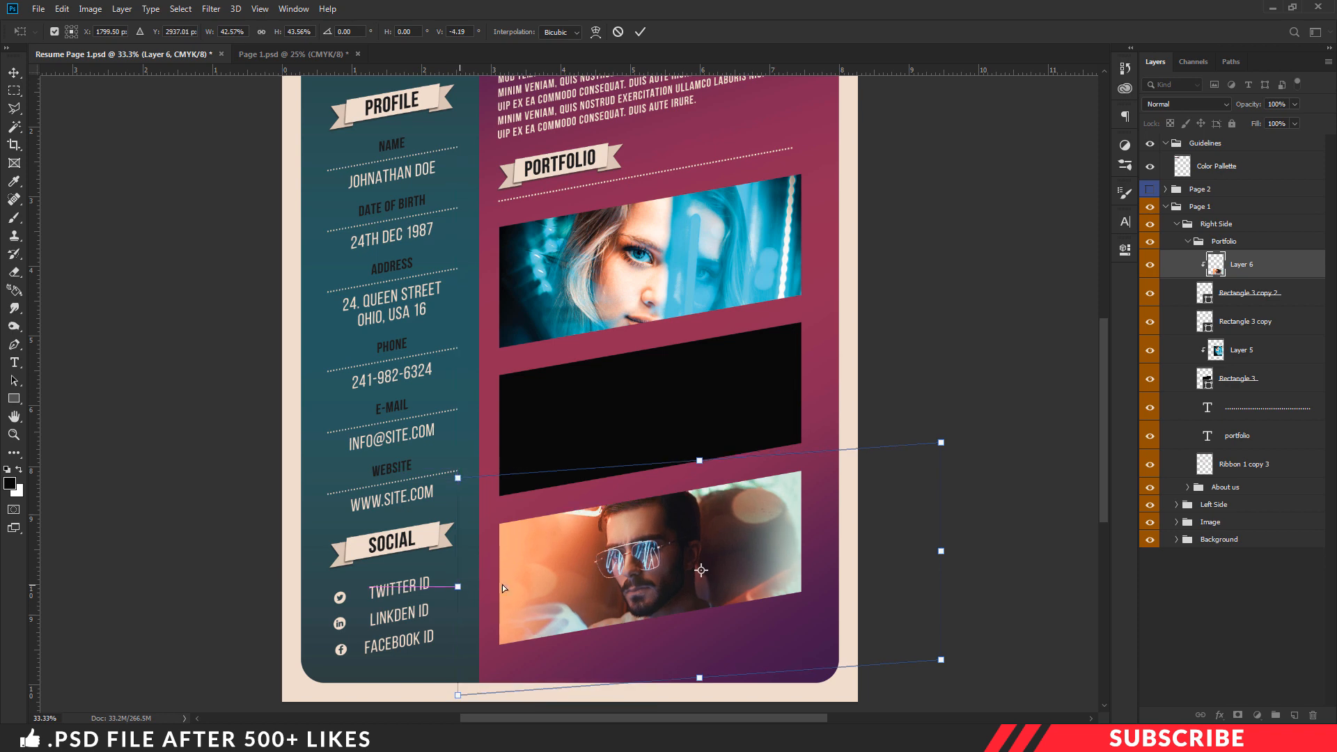
drag(729, 555, 724, 569)
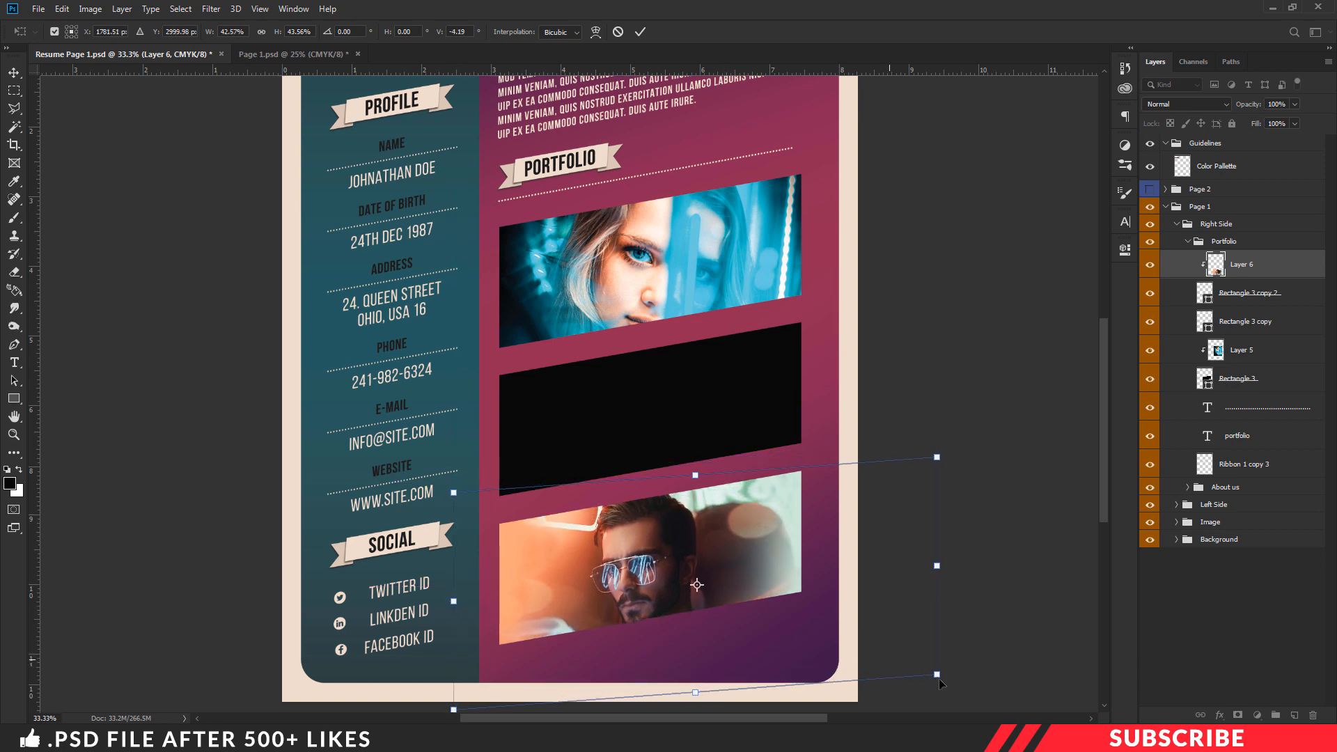
drag(935, 673, 848, 628)
drag(707, 579, 740, 575)
key(Return)
- Place the Mock up 3 photo as a clipped layer over the middle black frame and scale it down to fill the frame
ctrl+click(775, 393)
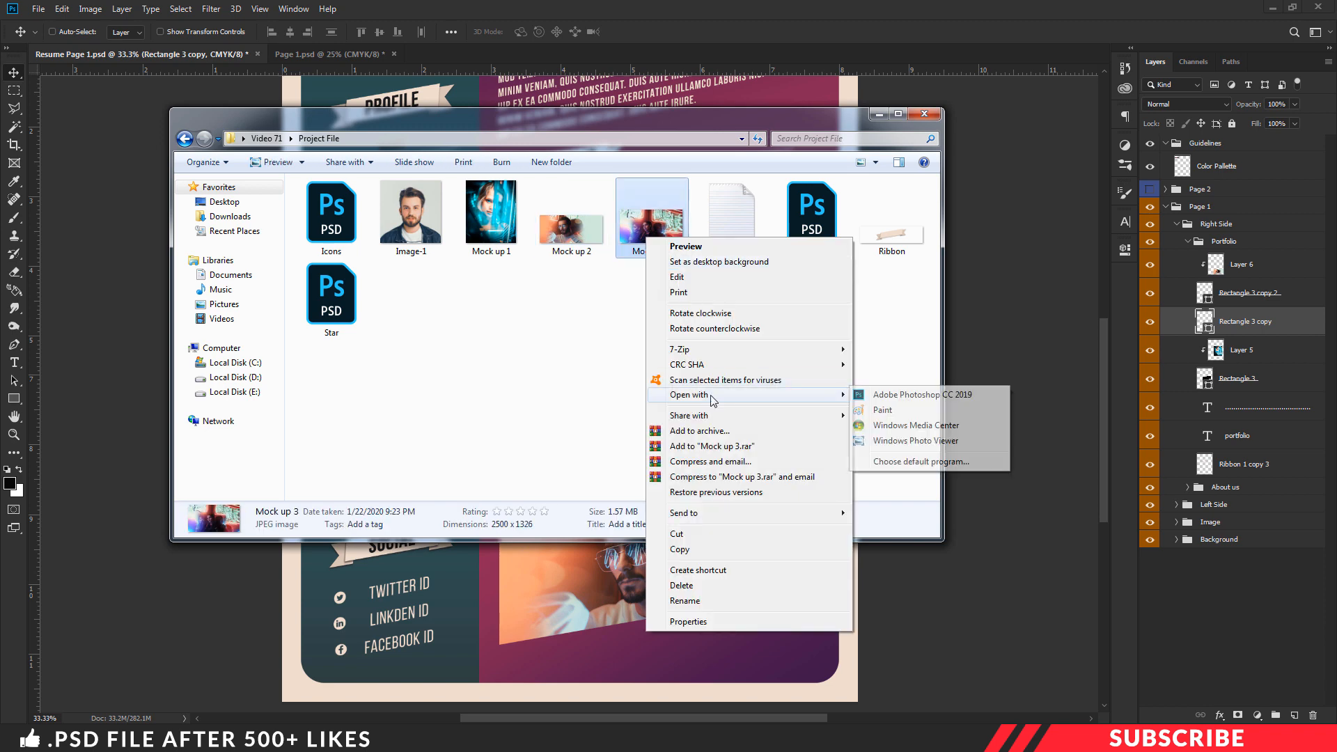
click(899, 480)
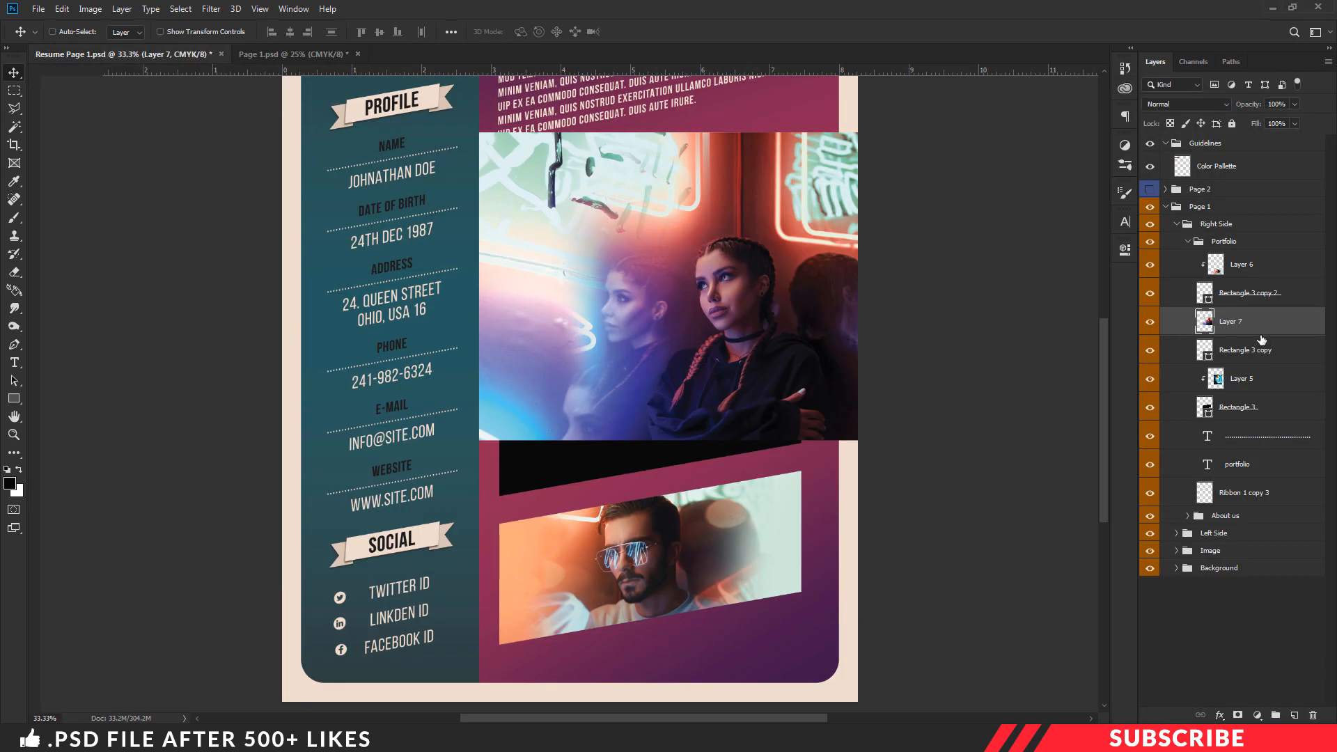
key(ctrl+t)
drag(1058, 440, 845, 326)
drag(765, 233, 775, 398)
key(Return)
key(ctrl+minus)
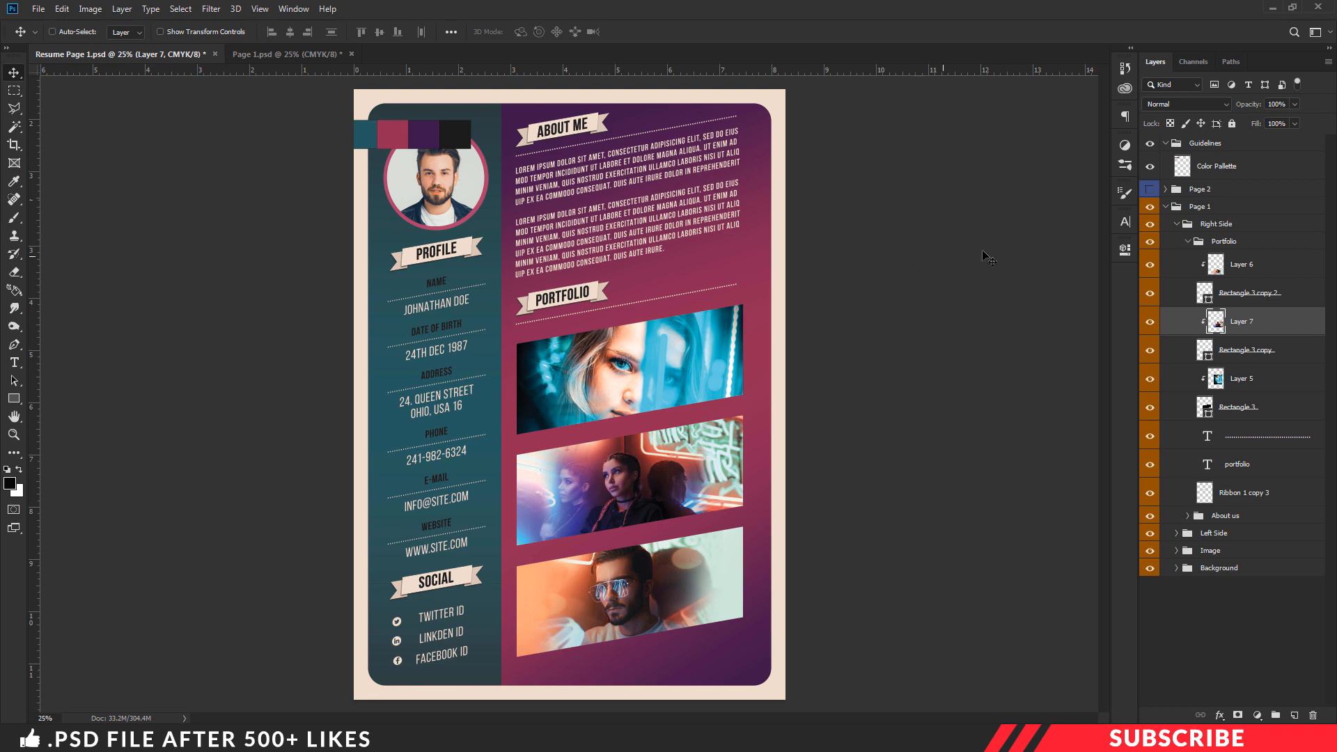
- Collapse the Portfolio, Right Side and Page 1 layer groups
click(1188, 241)
click(1175, 224)
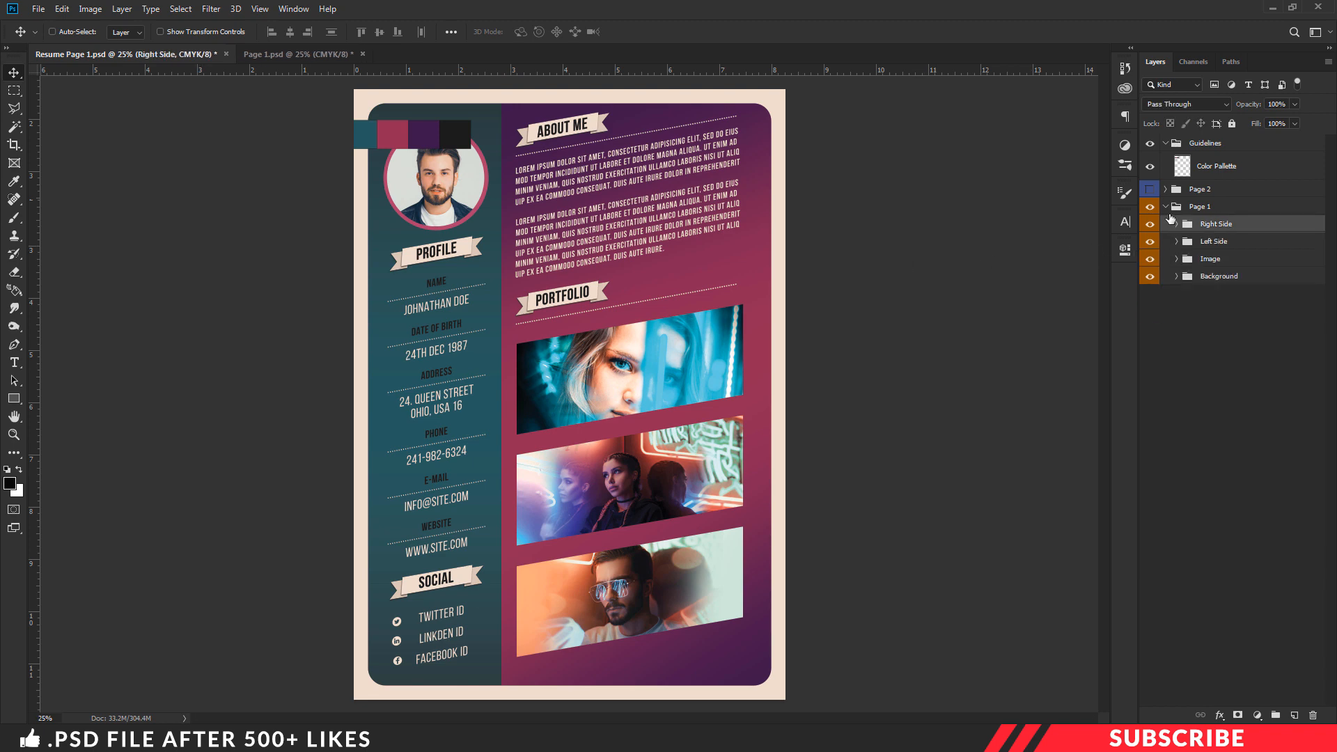
click(1165, 207)
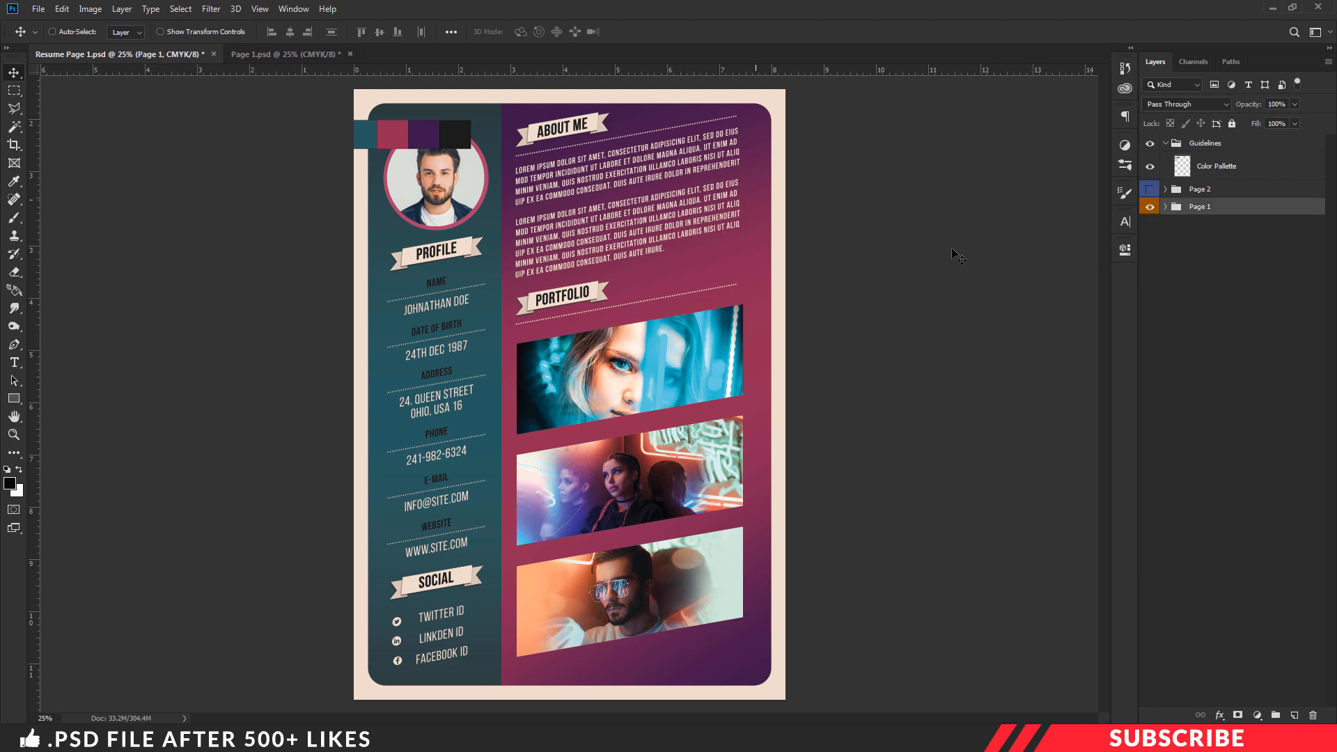
- Move the color palette swatches to the page's upper right corner and hide the Guidelines group
click(1185, 148)
drag(480, 139, 749, 113)
click(1149, 144)
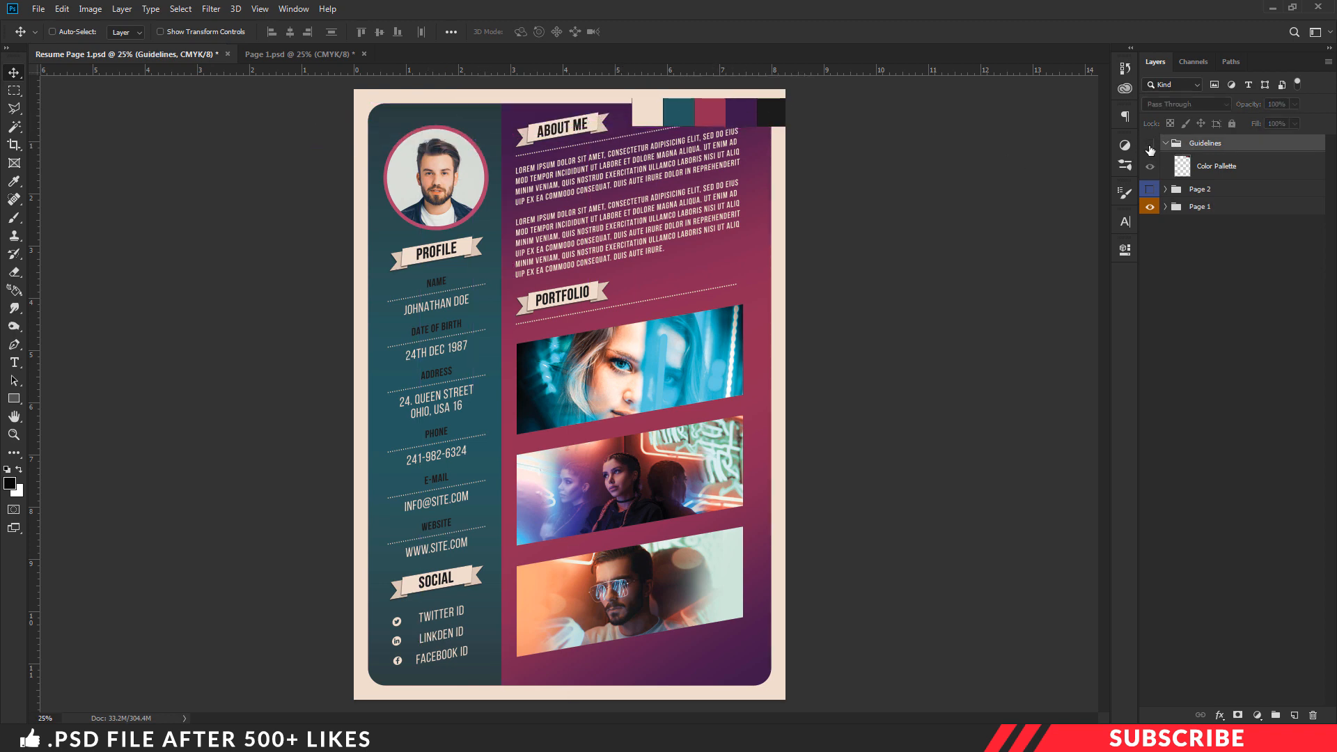
- Save the document and make a copy of the Resume Page 1 file in the Project File folder
click(41, 9)
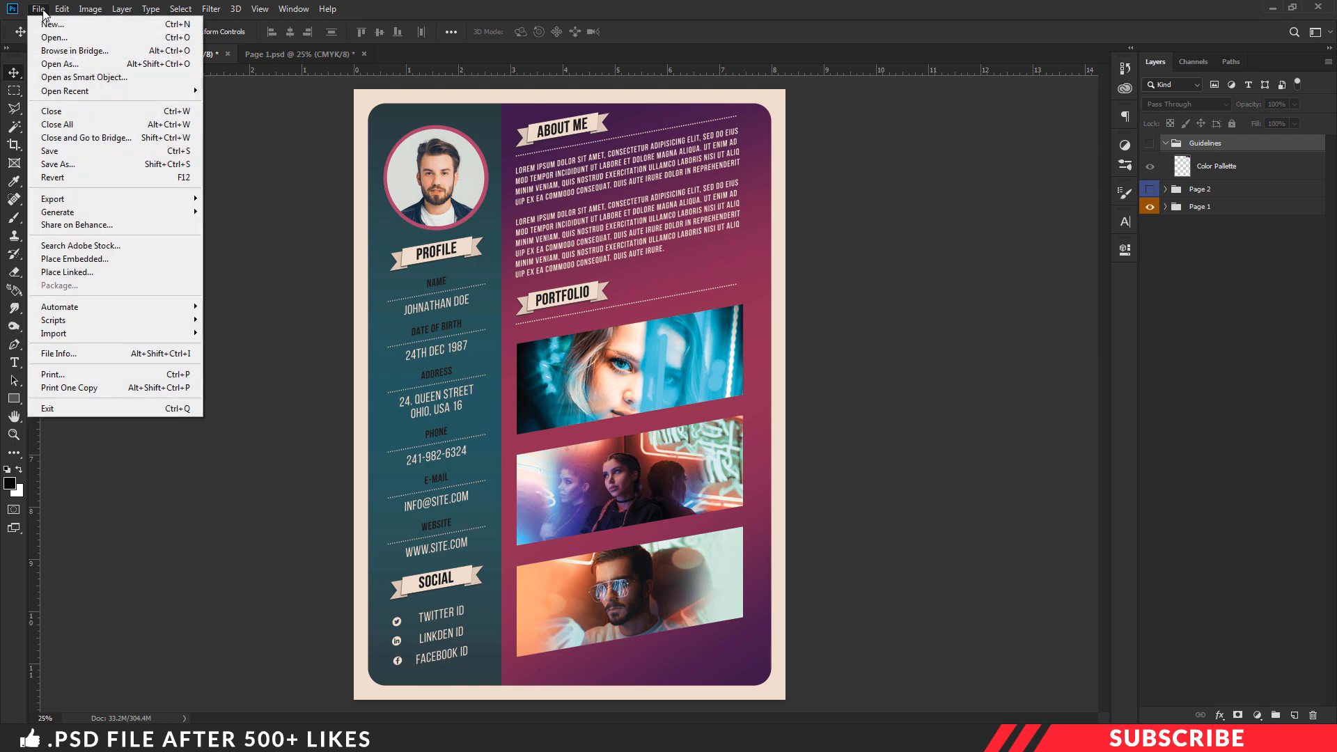
click(63, 154)
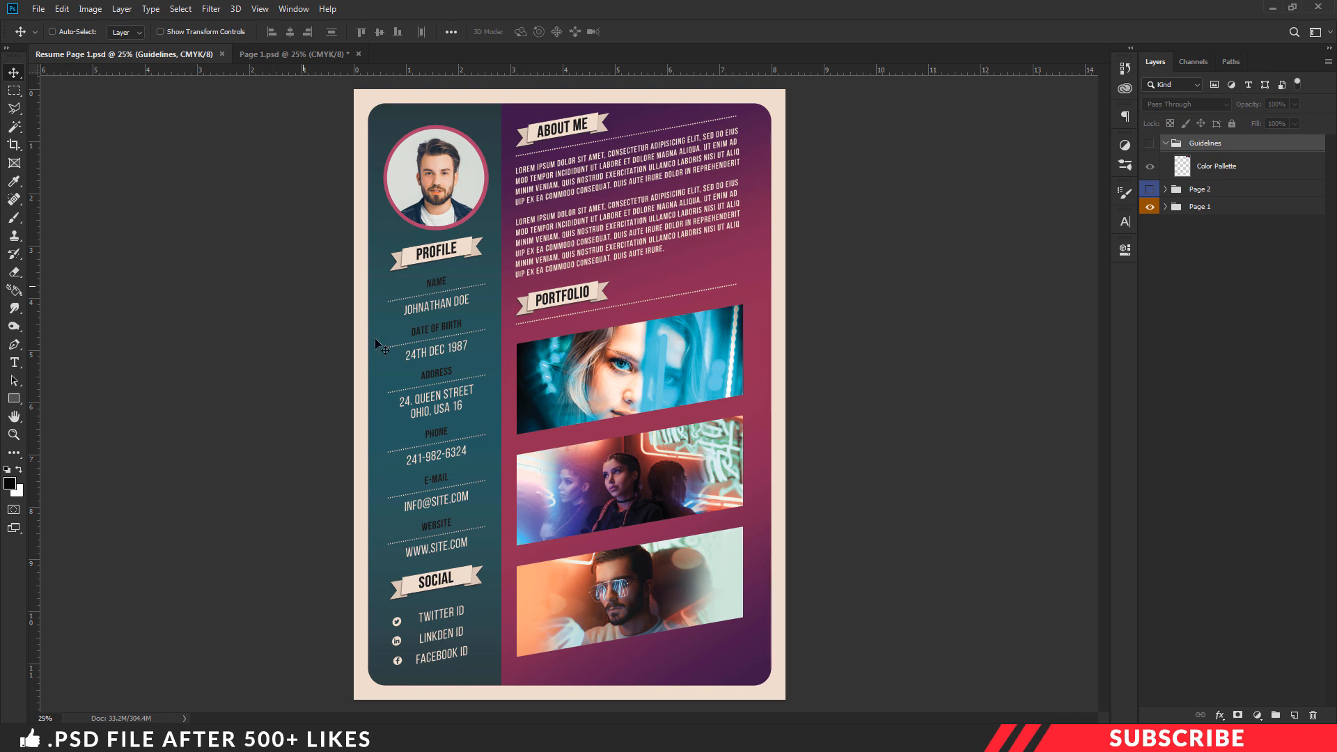
click(381, 738)
click(671, 316)
click(812, 231)
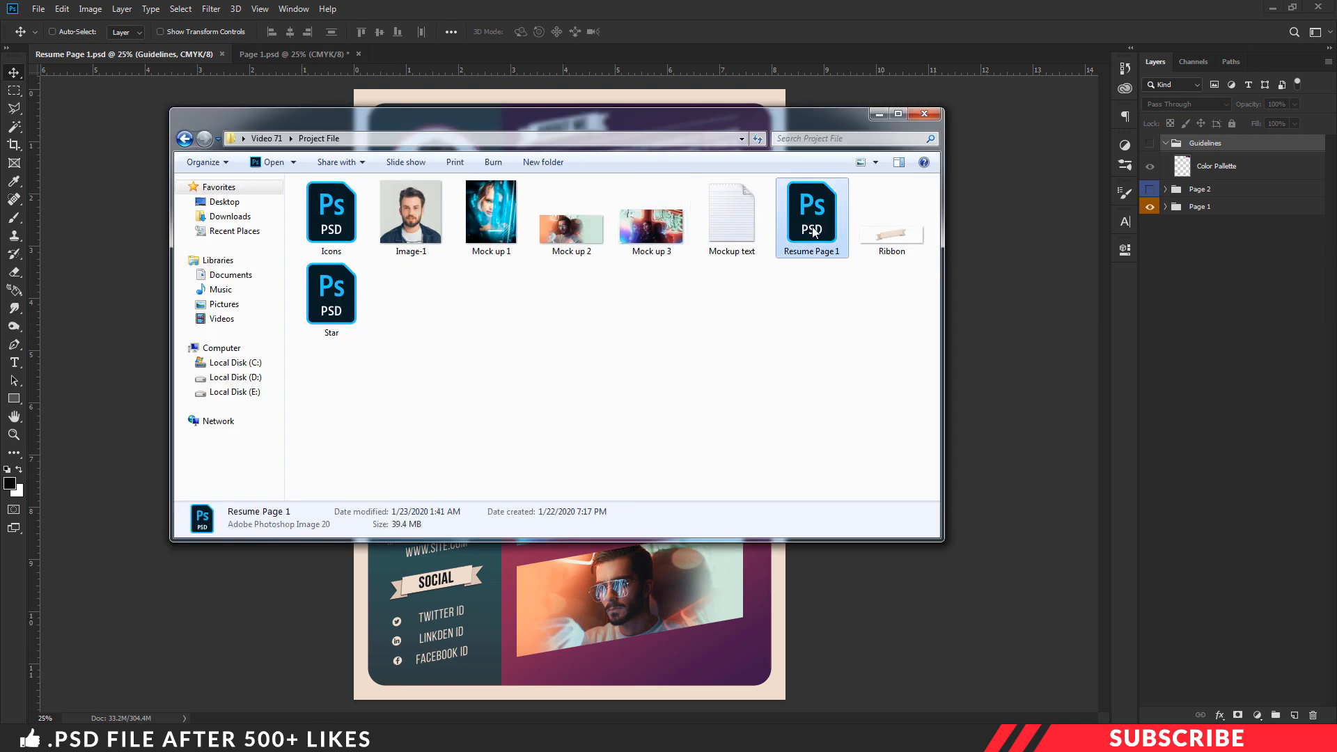
drag(812, 237, 824, 328)
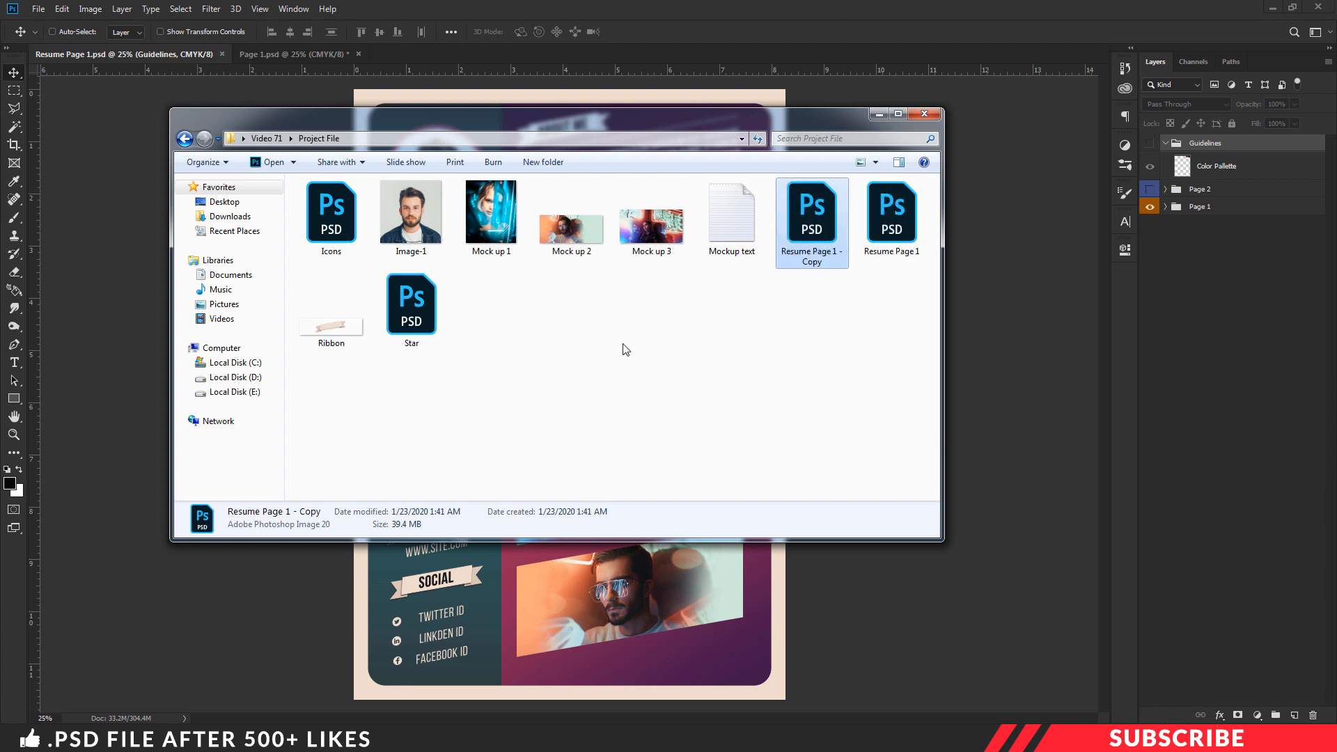
- Rename the copied file as Resume Page 2 and open it in Photoshop
click(824, 261)
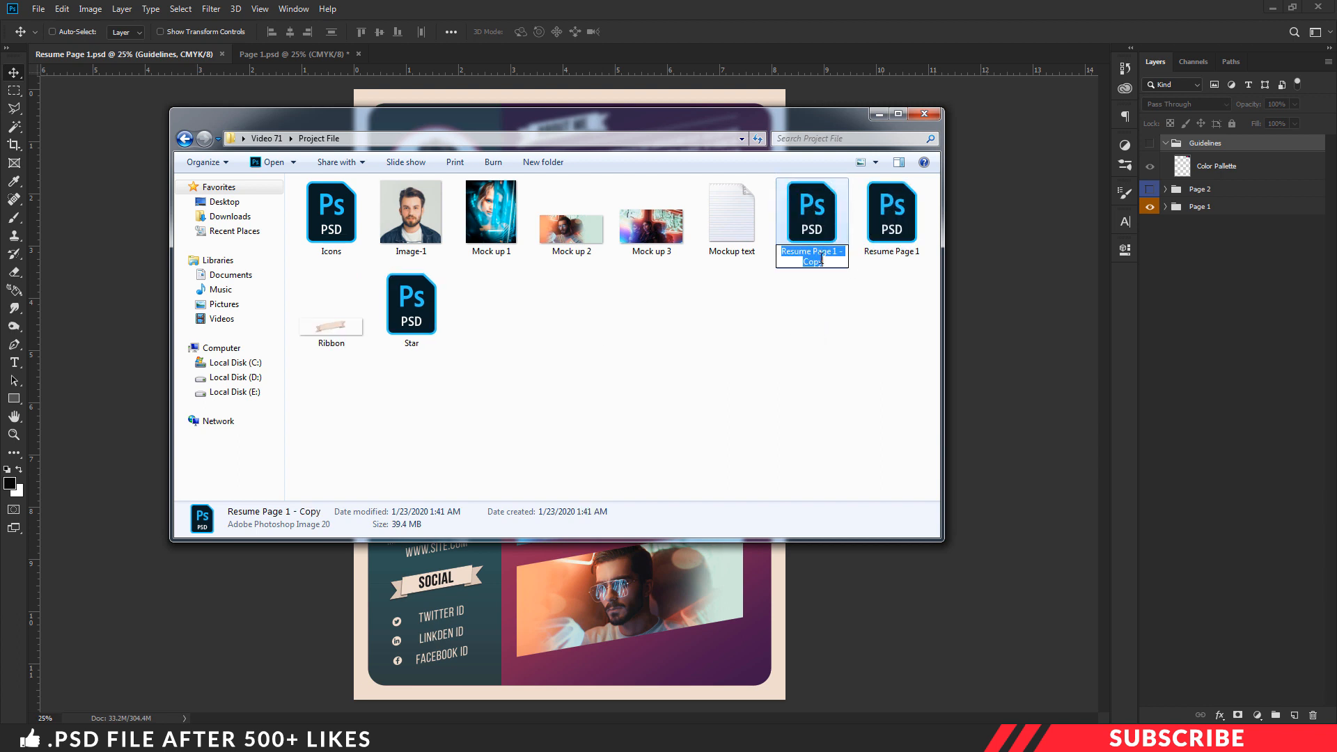
text(Resume Page 2)
key(Return)
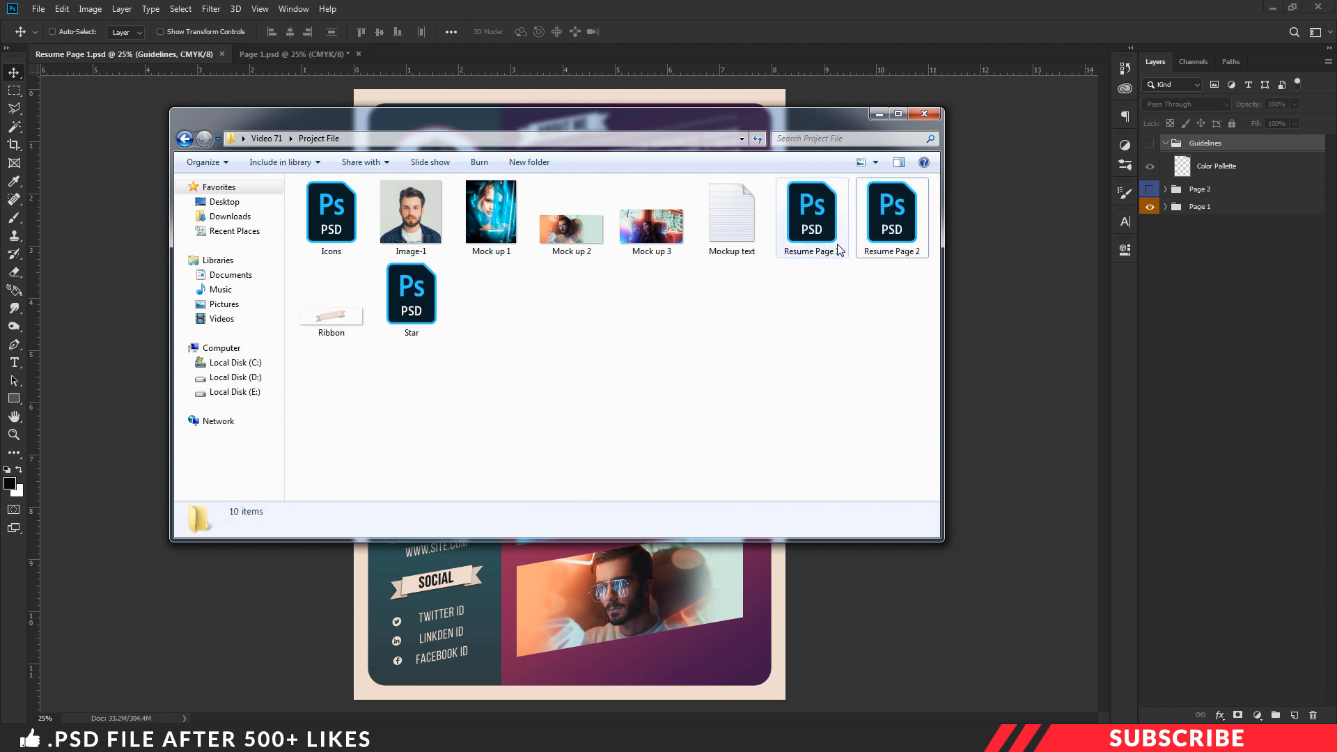
double_click(892, 240)
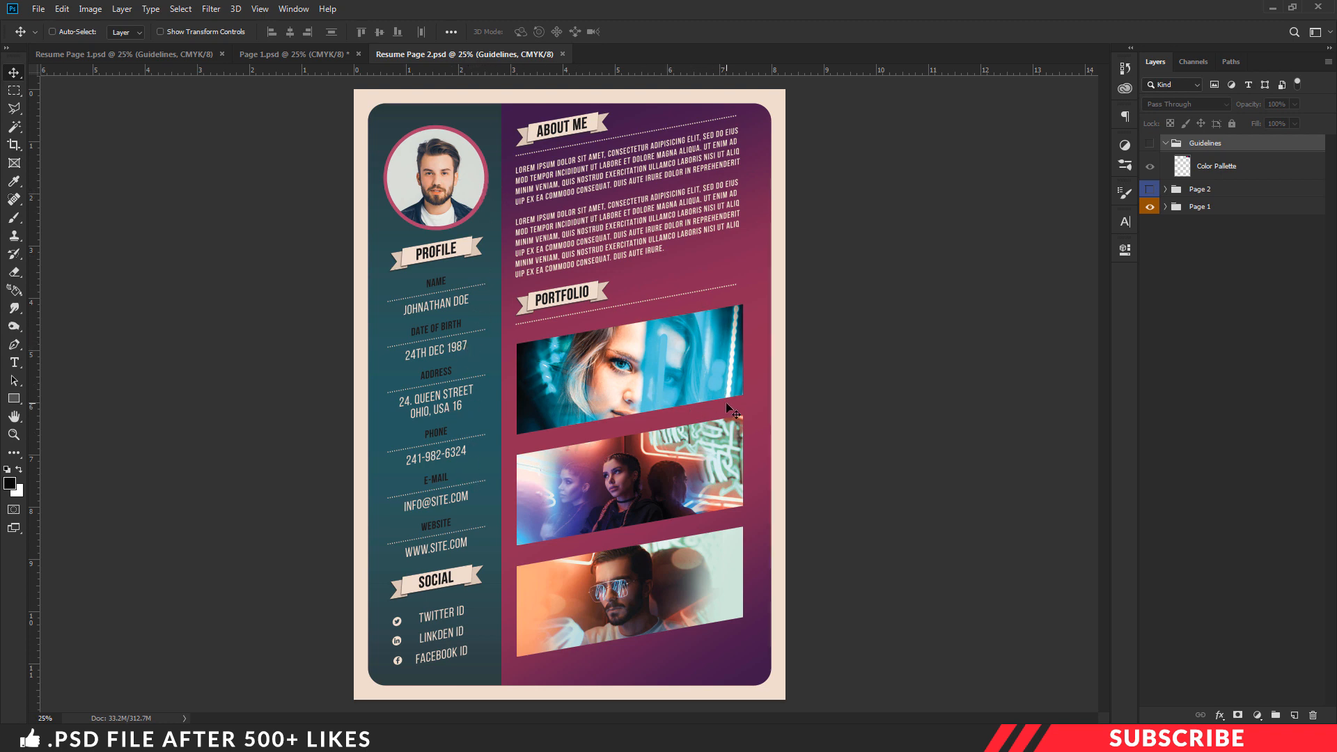
- Hide Page 1's Right Side group, show the Page 2 group and select the Right Side group inside it
click(1166, 207)
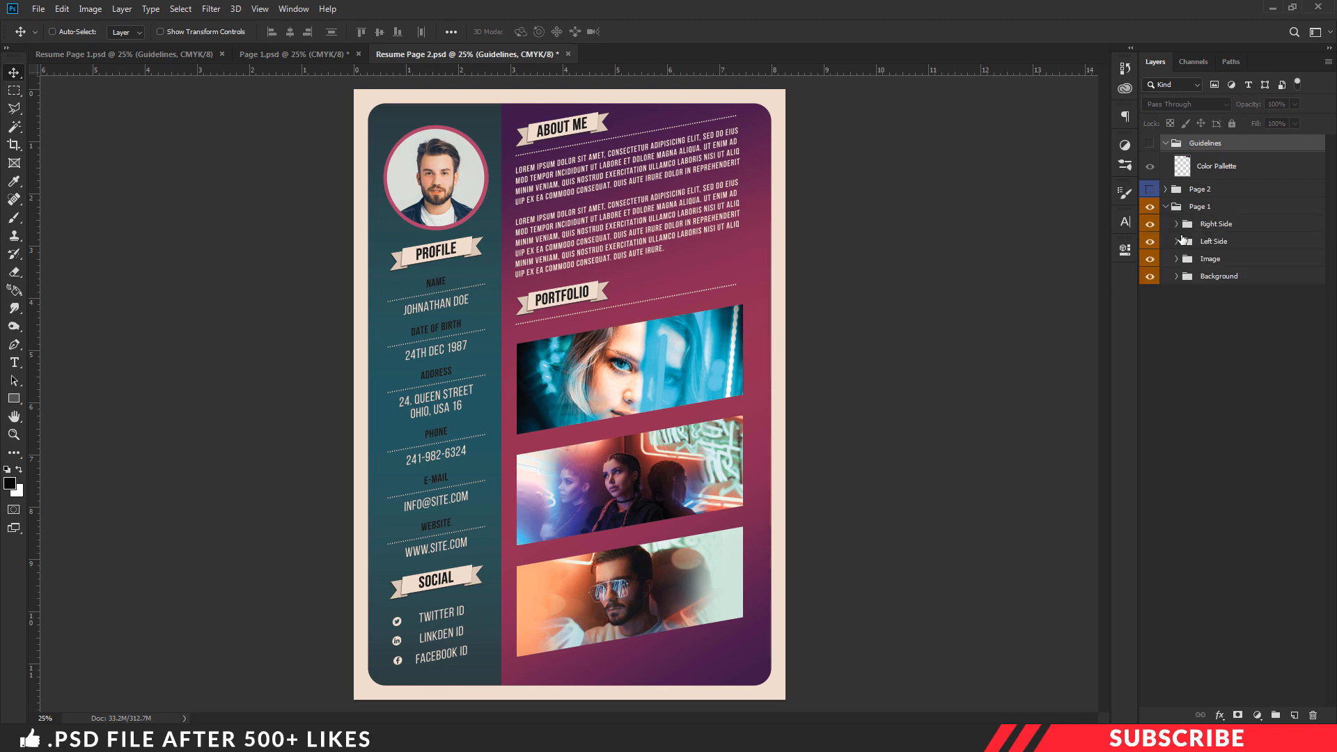
click(1151, 225)
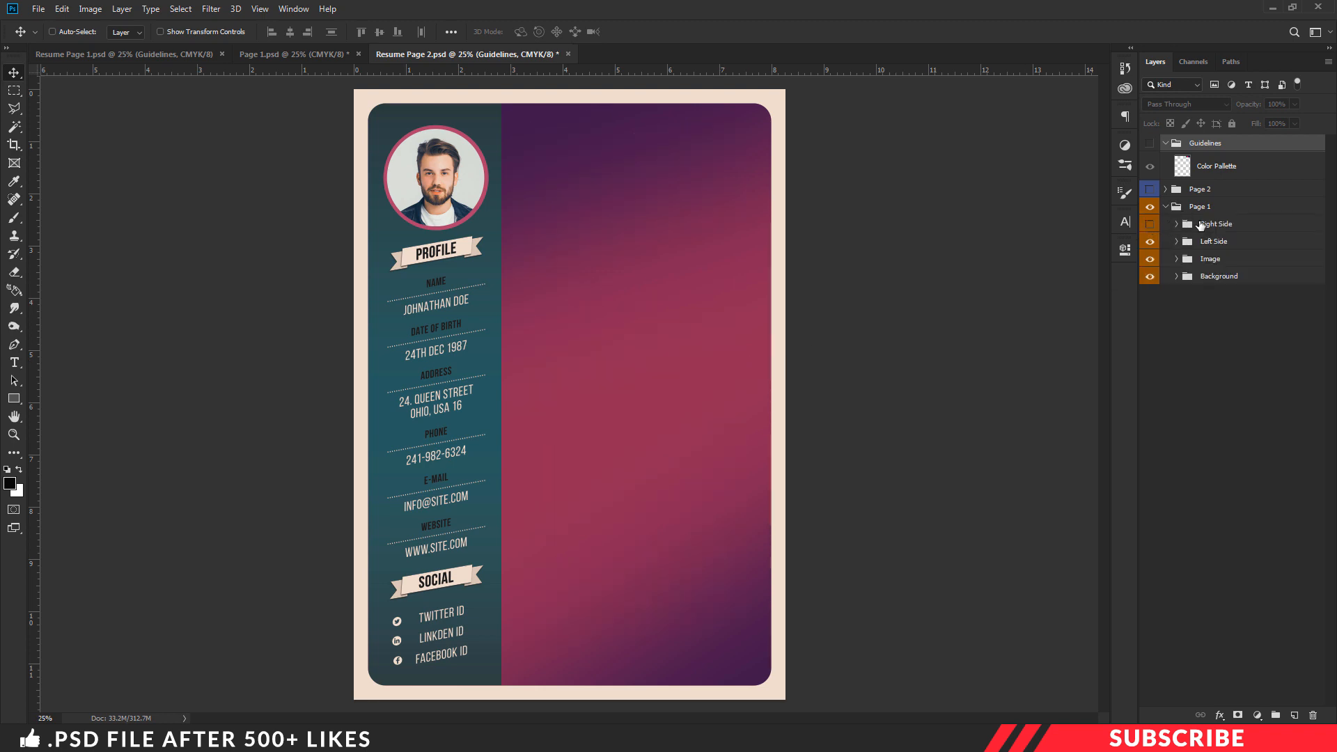
click(1150, 193)
click(1165, 189)
click(1200, 207)
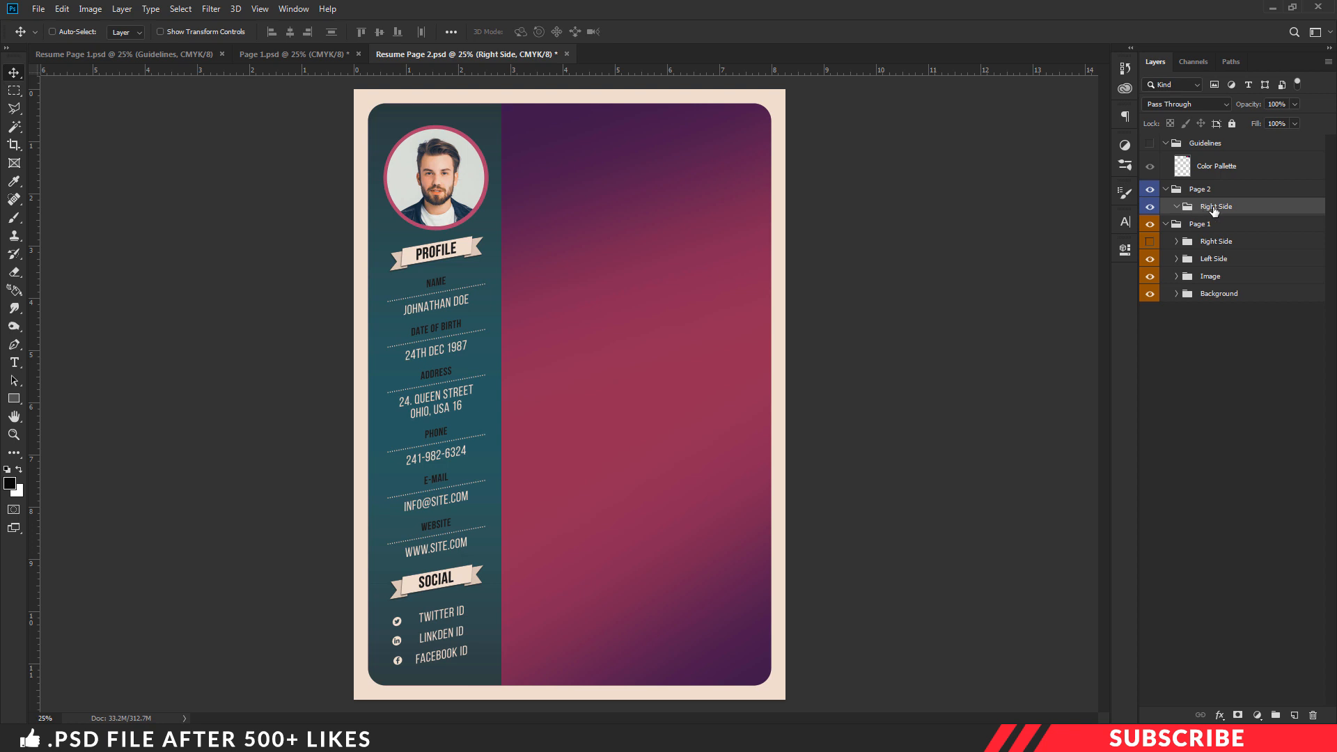
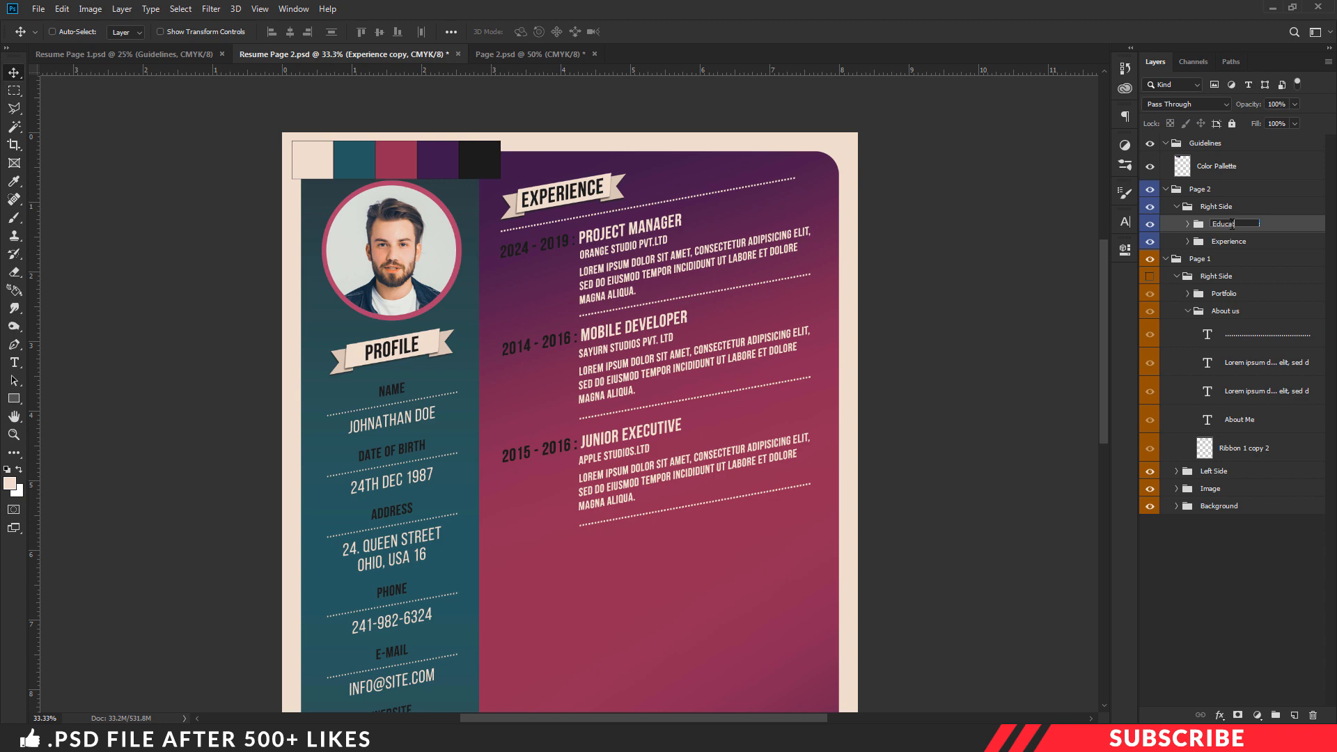
- Name the duplicated Experience group Education and move its content below the Junior Executive entry
key(Return)
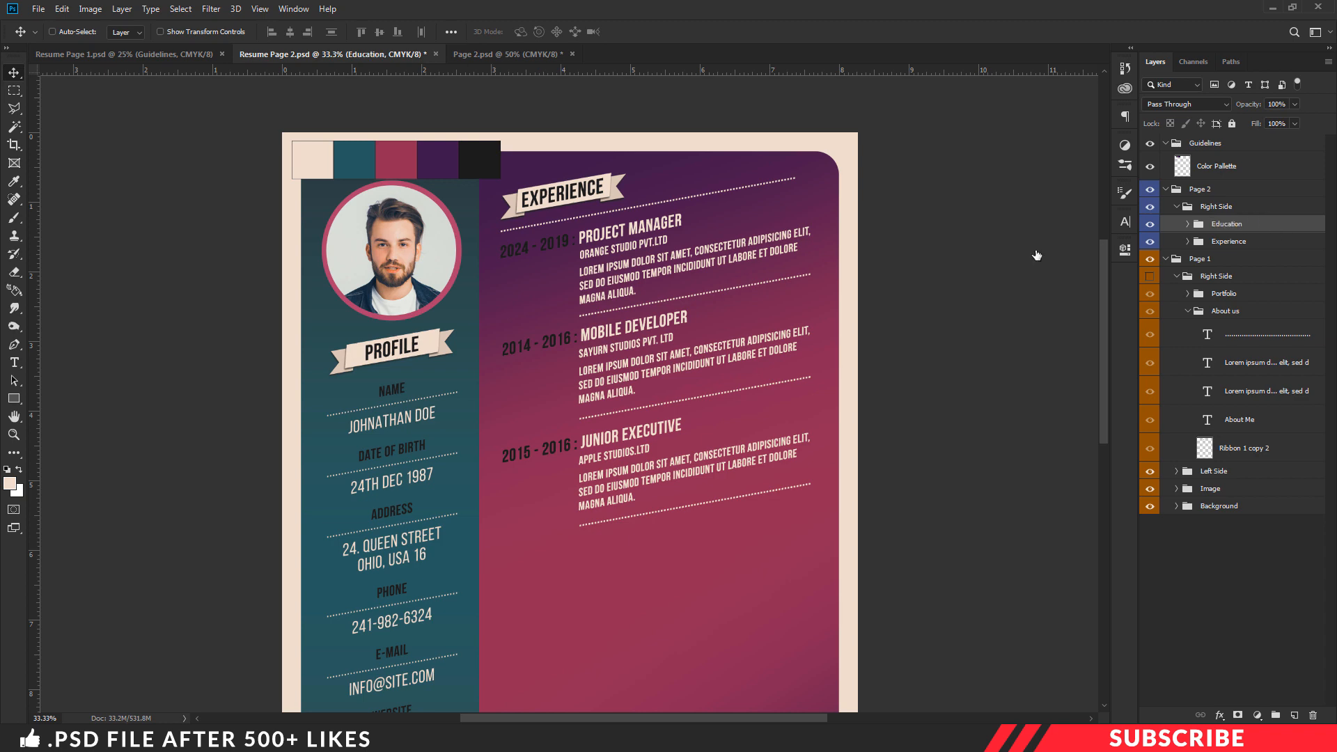
drag(577, 234, 631, 585)
scroll(845, 463, down, 1)
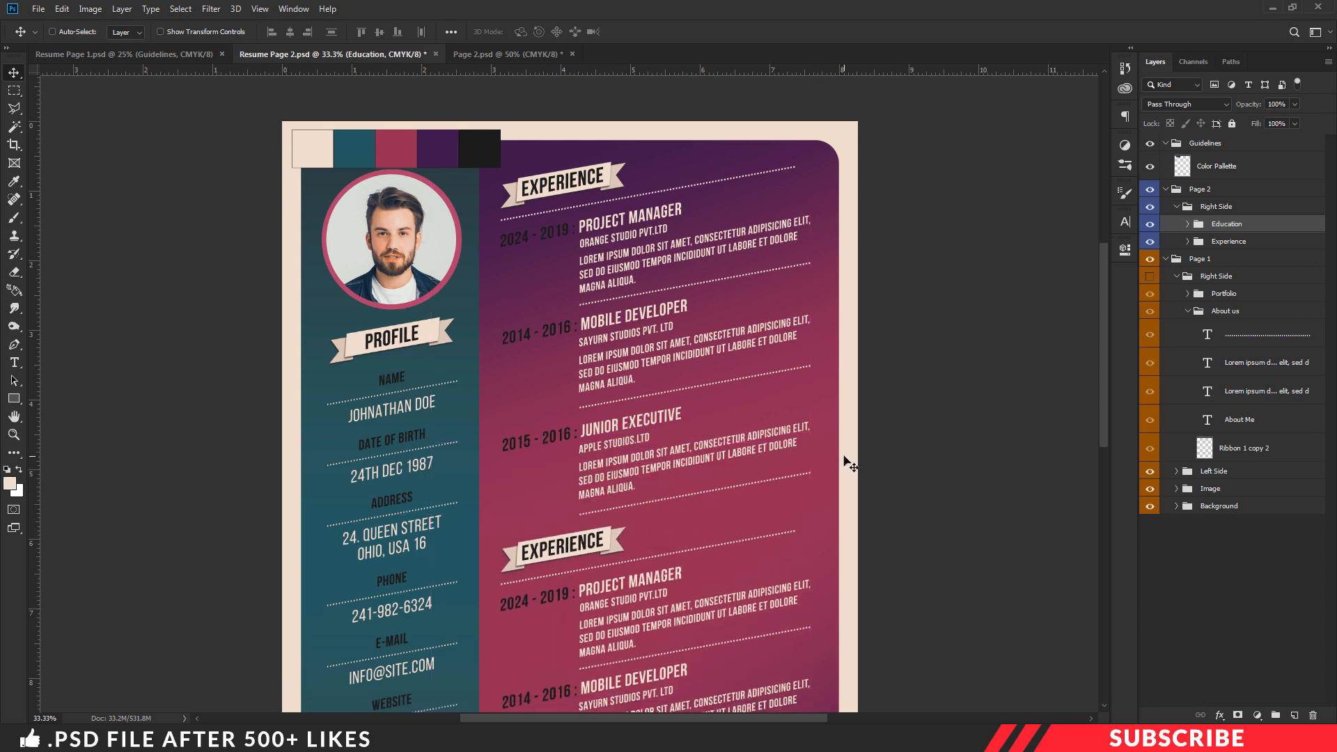
scroll(898, 390, down, 5)
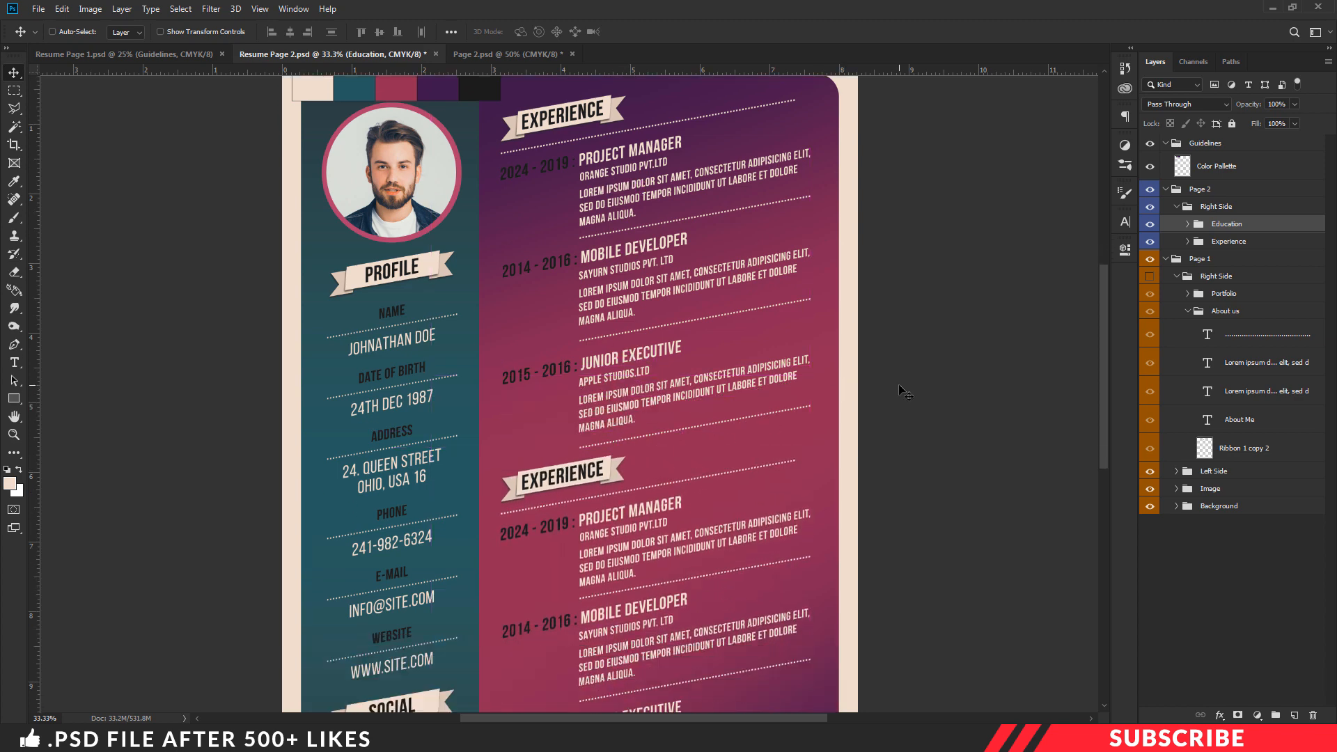
- Change the heading on the second Experience ribbon inside the Education group to EDUCATION
key(ctrl+plus)
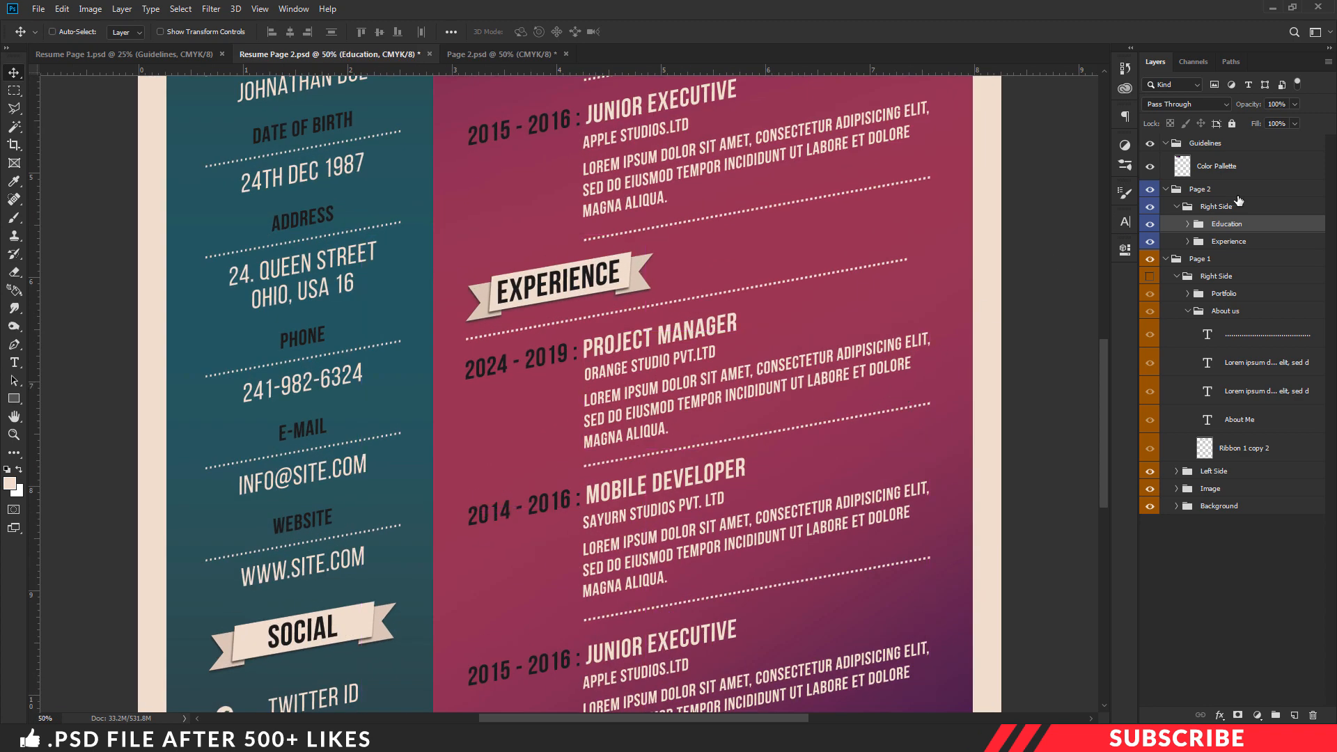
click(1188, 224)
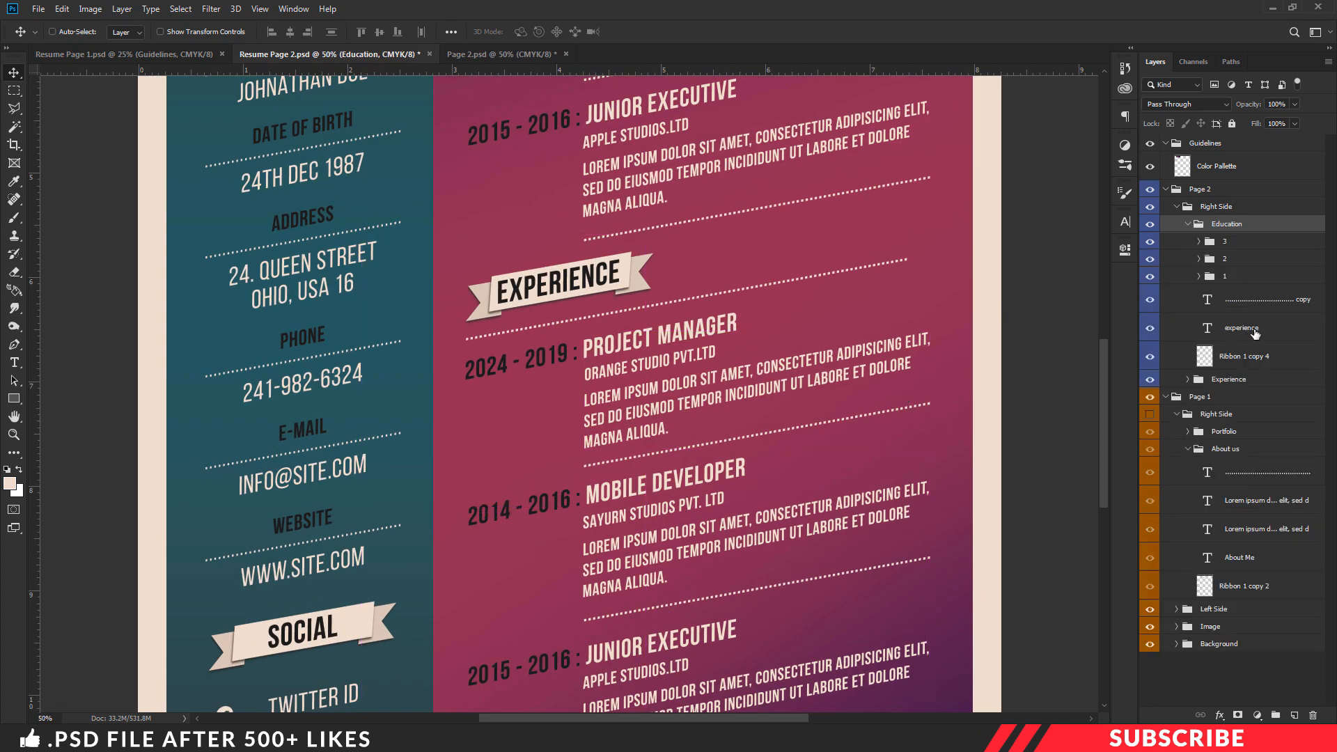
double_click(1207, 328)
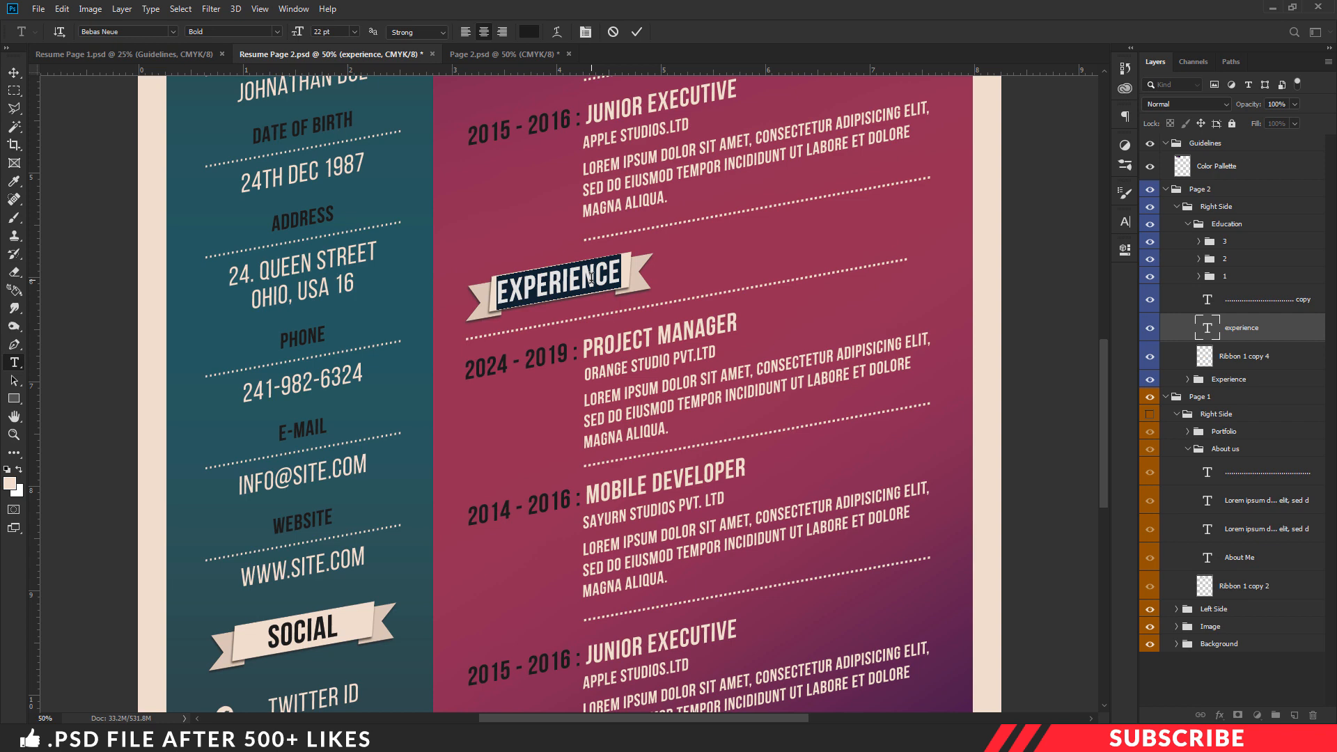
text(EDUCATION)
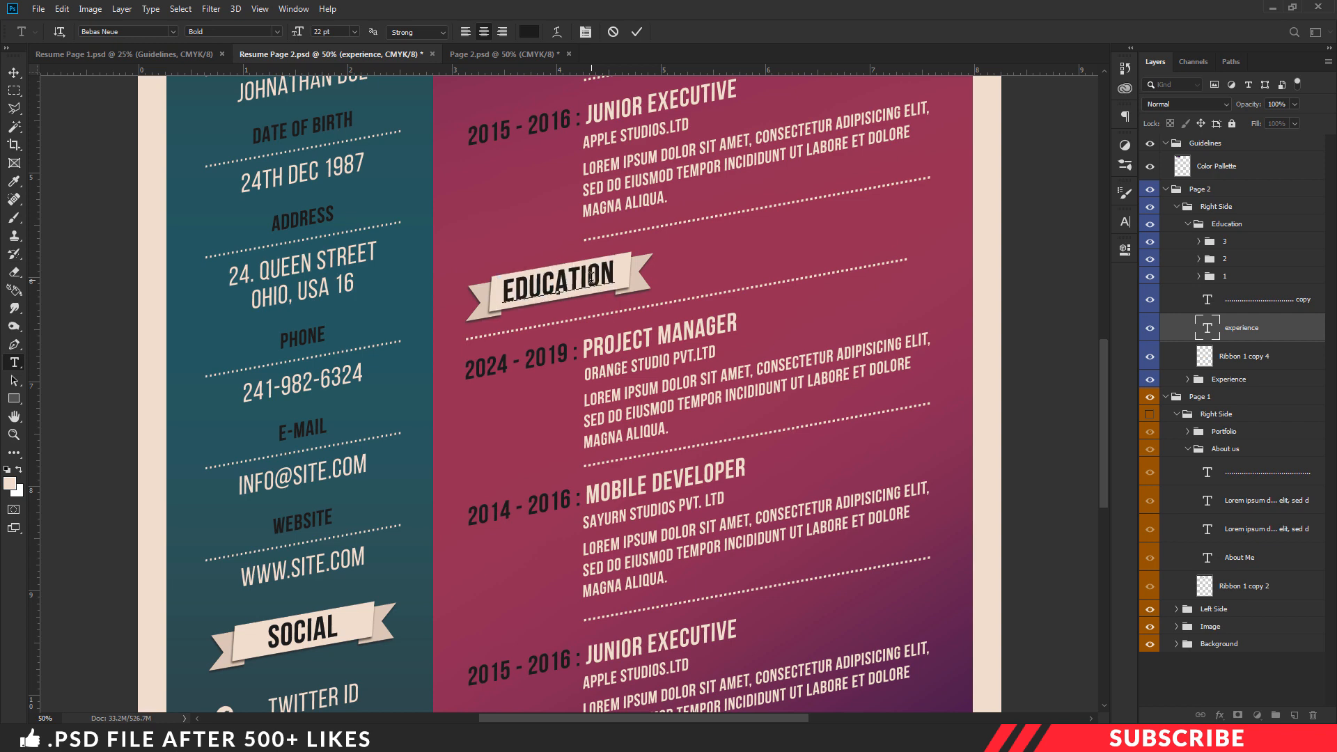
key(ctrl+Return)
key(v)
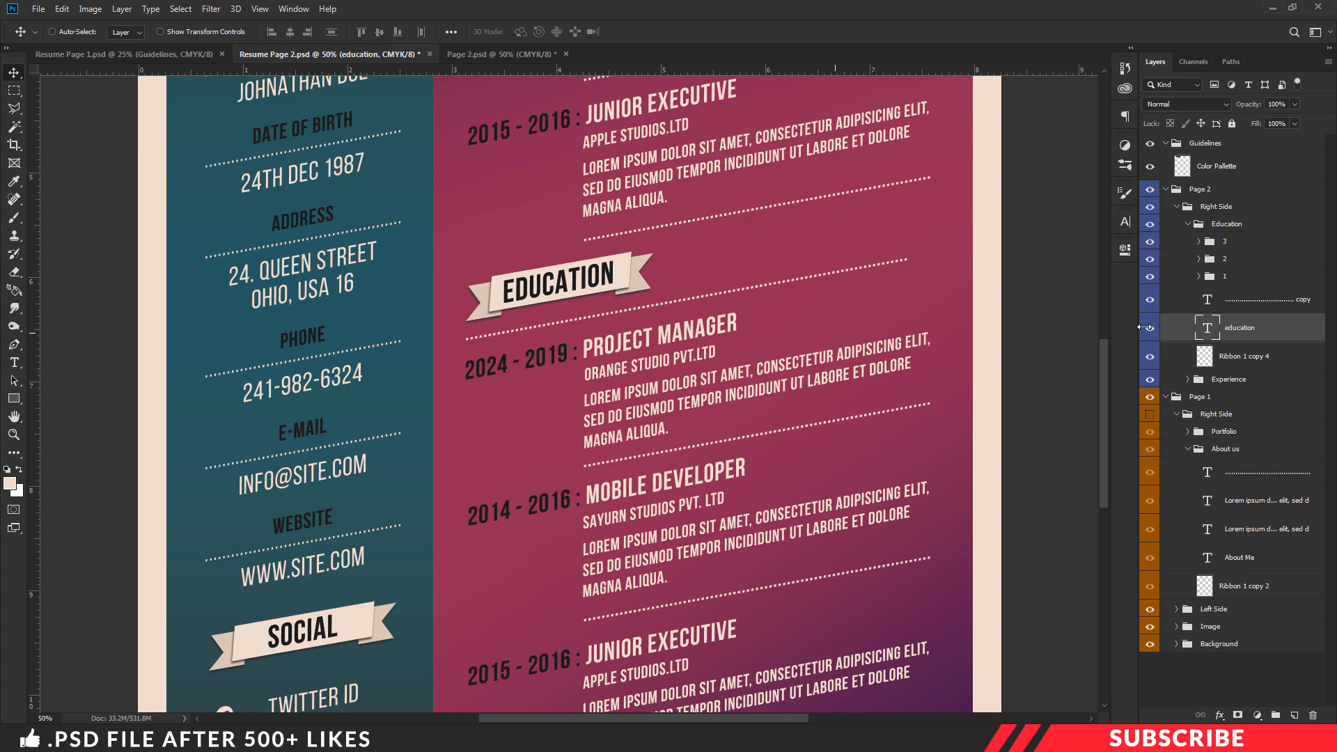
- Delete entry groups 2 and 3 from the Education group, along with the dotted line under the remaining entry
click(1225, 259)
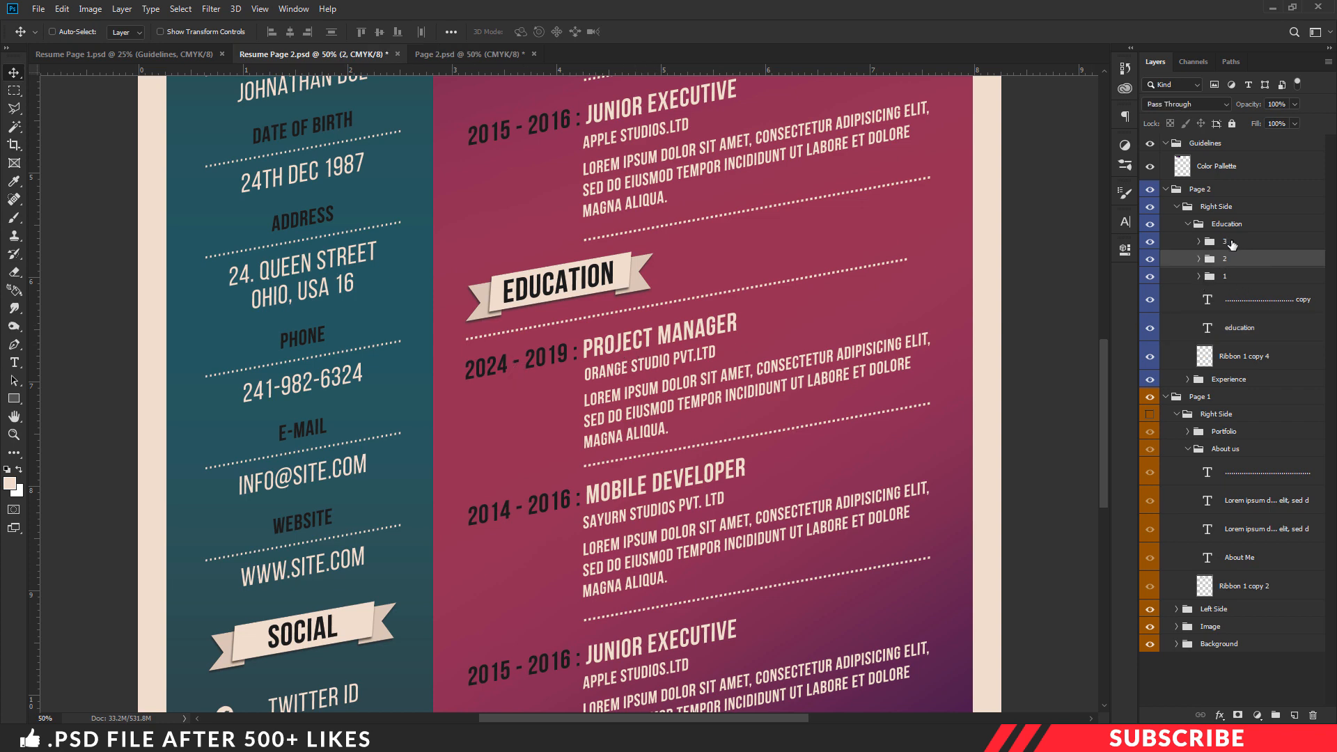
shift+click(1232, 243)
key(Delete)
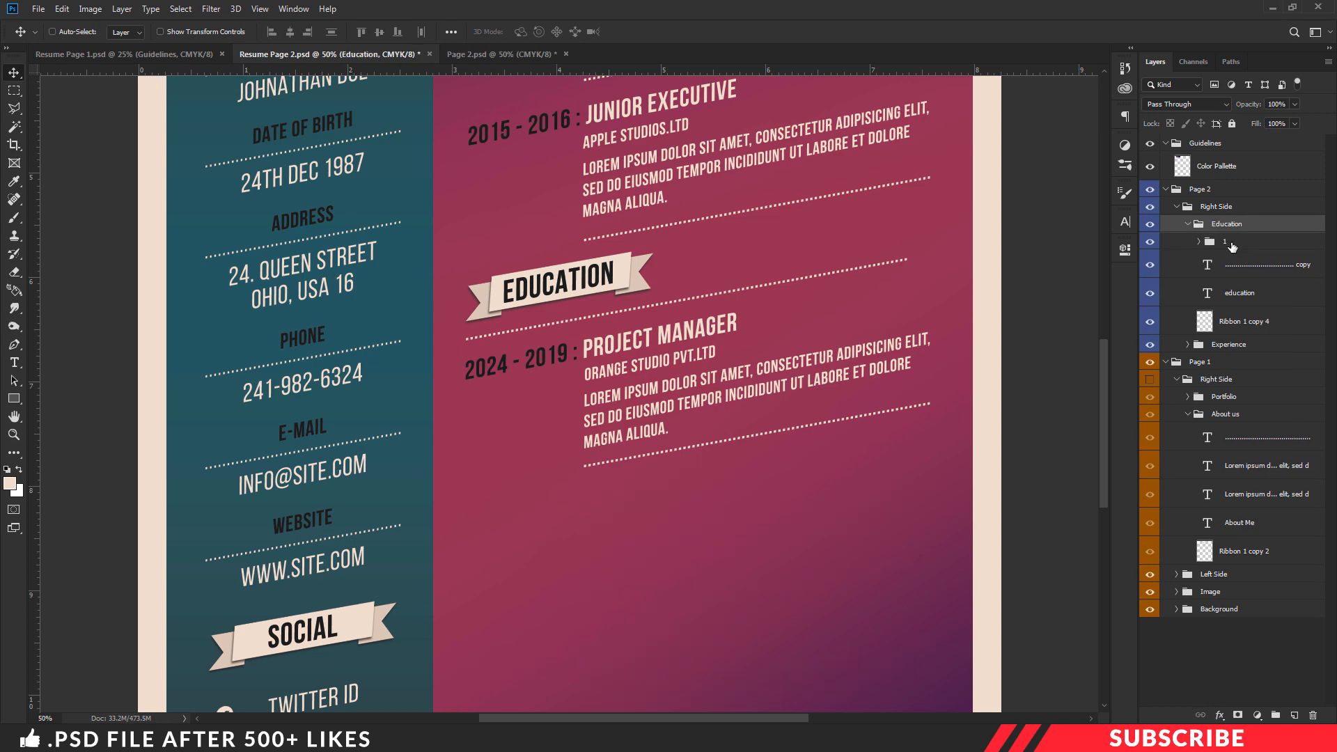
click(1232, 244)
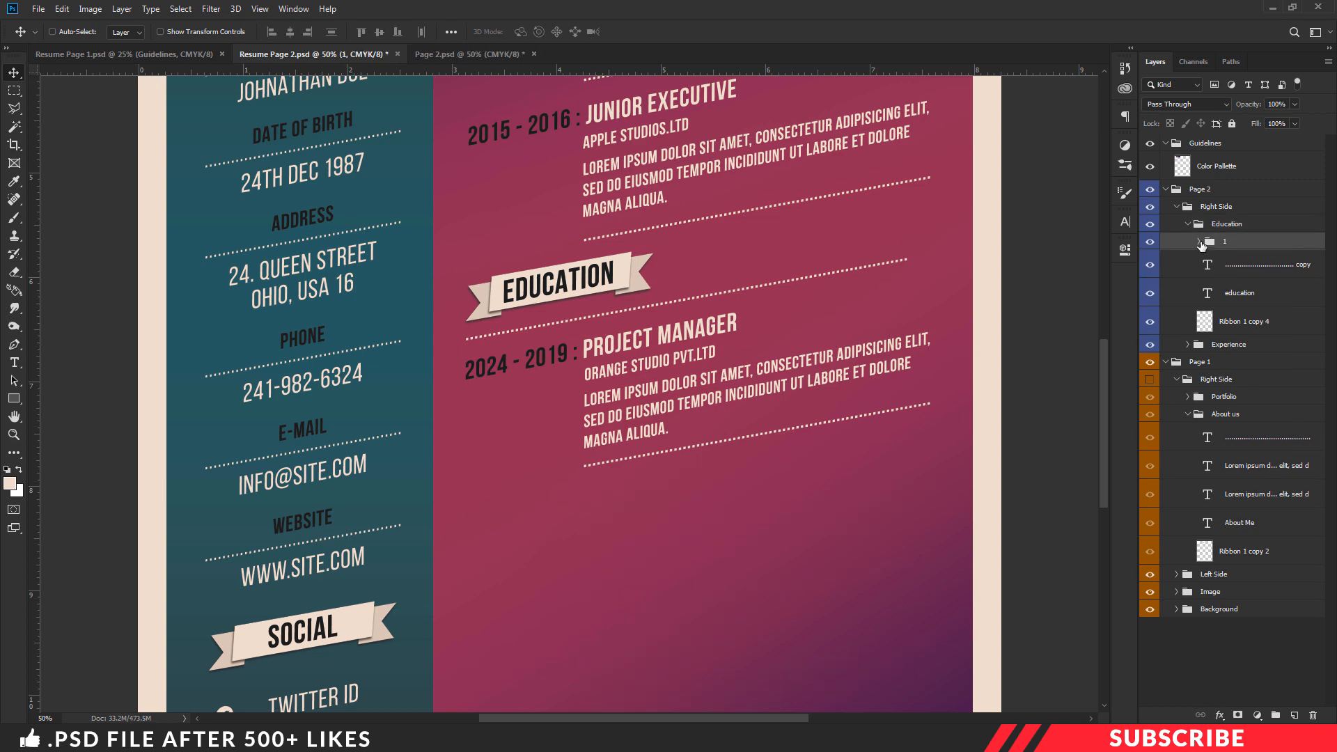
ctrl+click(718, 425)
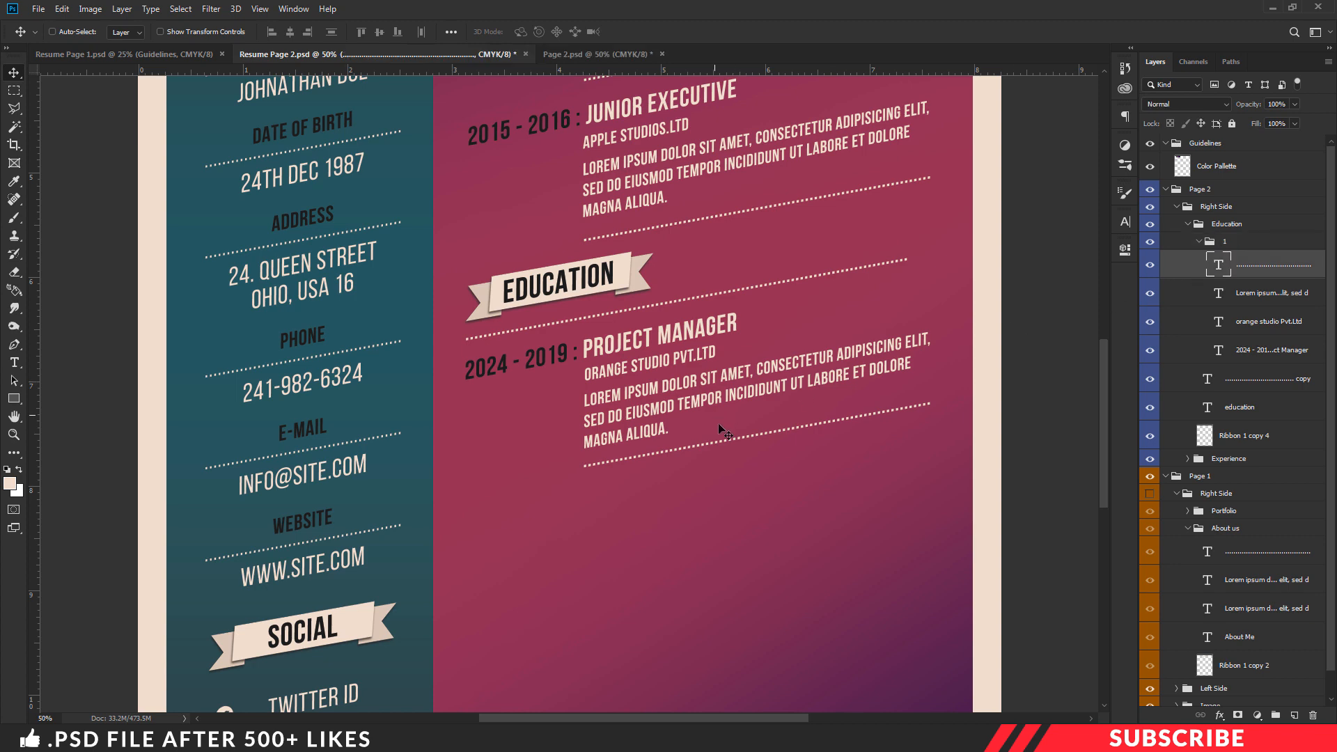
key(Delete)
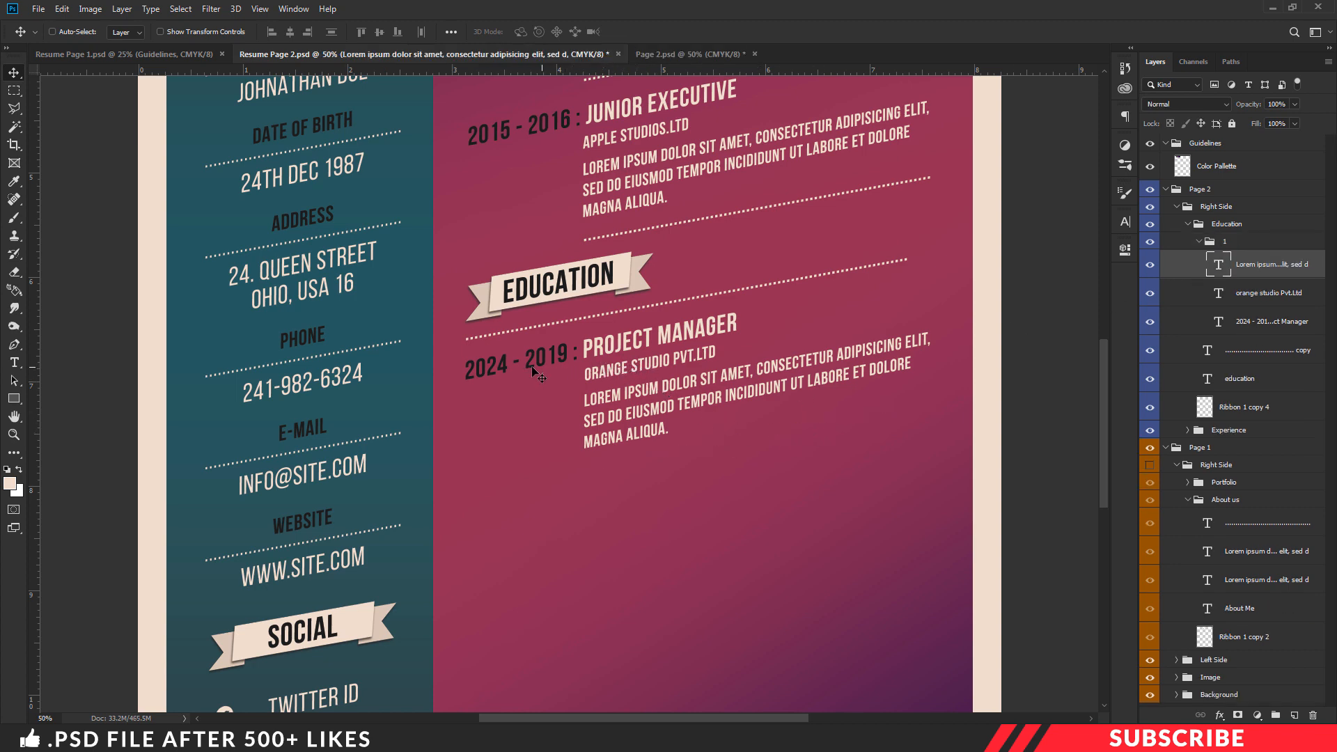
- Rewrite the Education entry's title line as 2019-2012 : b.tech engeering technology
key(t)
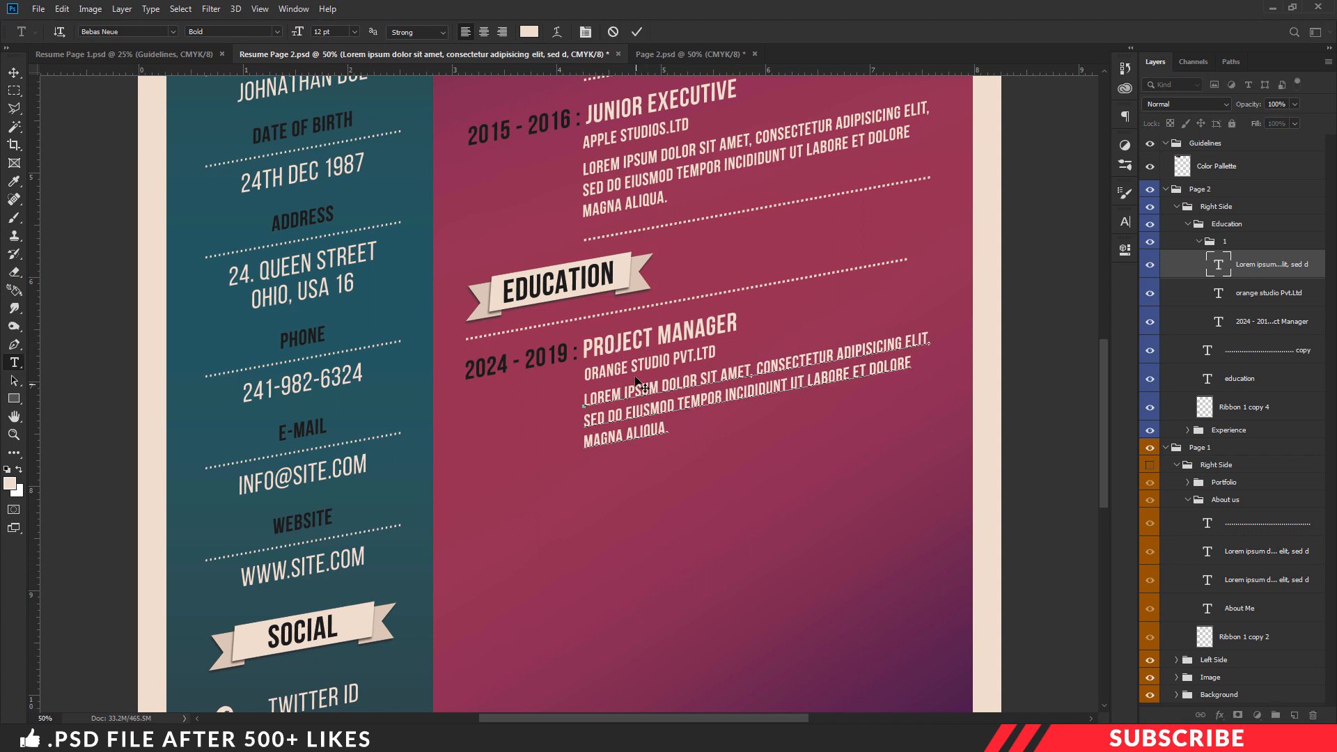
click(1217, 325)
click(570, 350)
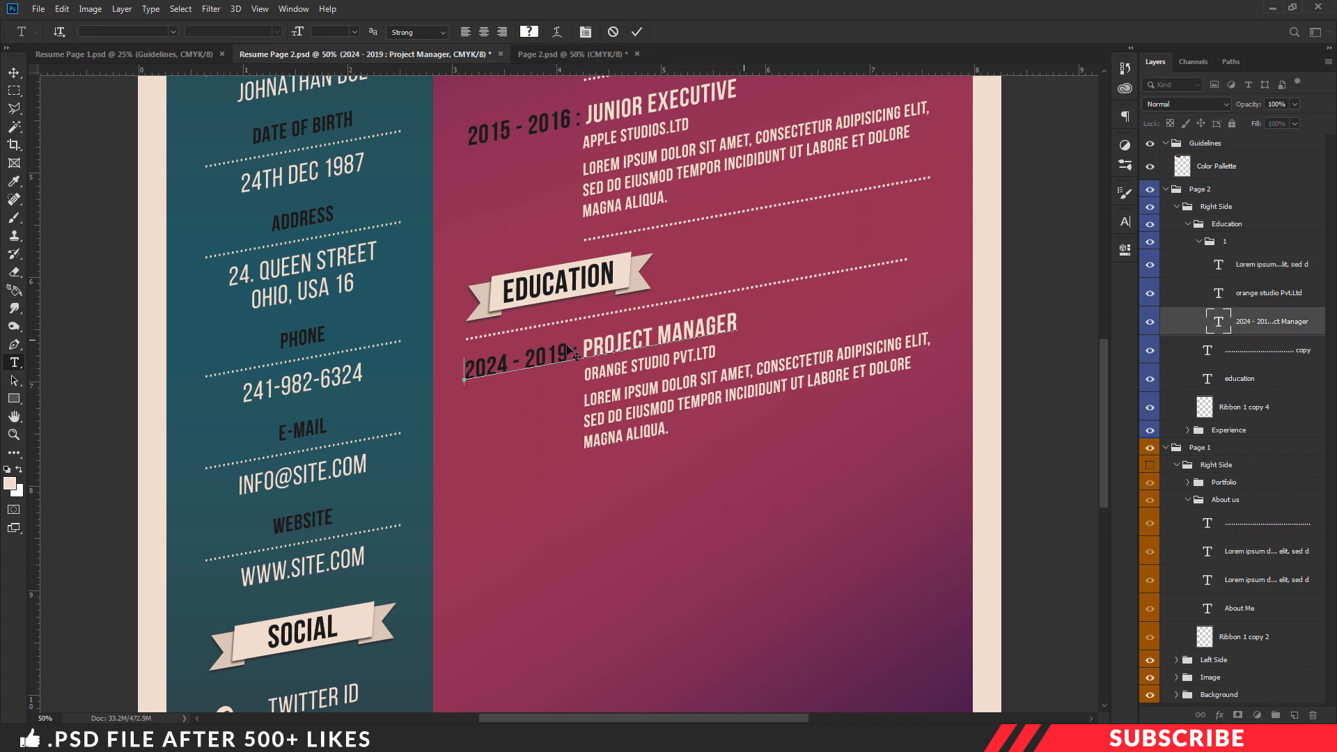
key(BackSpace)
key(BackSpace)
key(BackSpace)
key(BackSpace)
key(BackSpace)
key(BackSpace)
key(BackSpace)
key(BackSpace)
key(BackSpace)
text(19-2012)
drag(576, 349, 751, 319)
text(b.tech engeering technology)
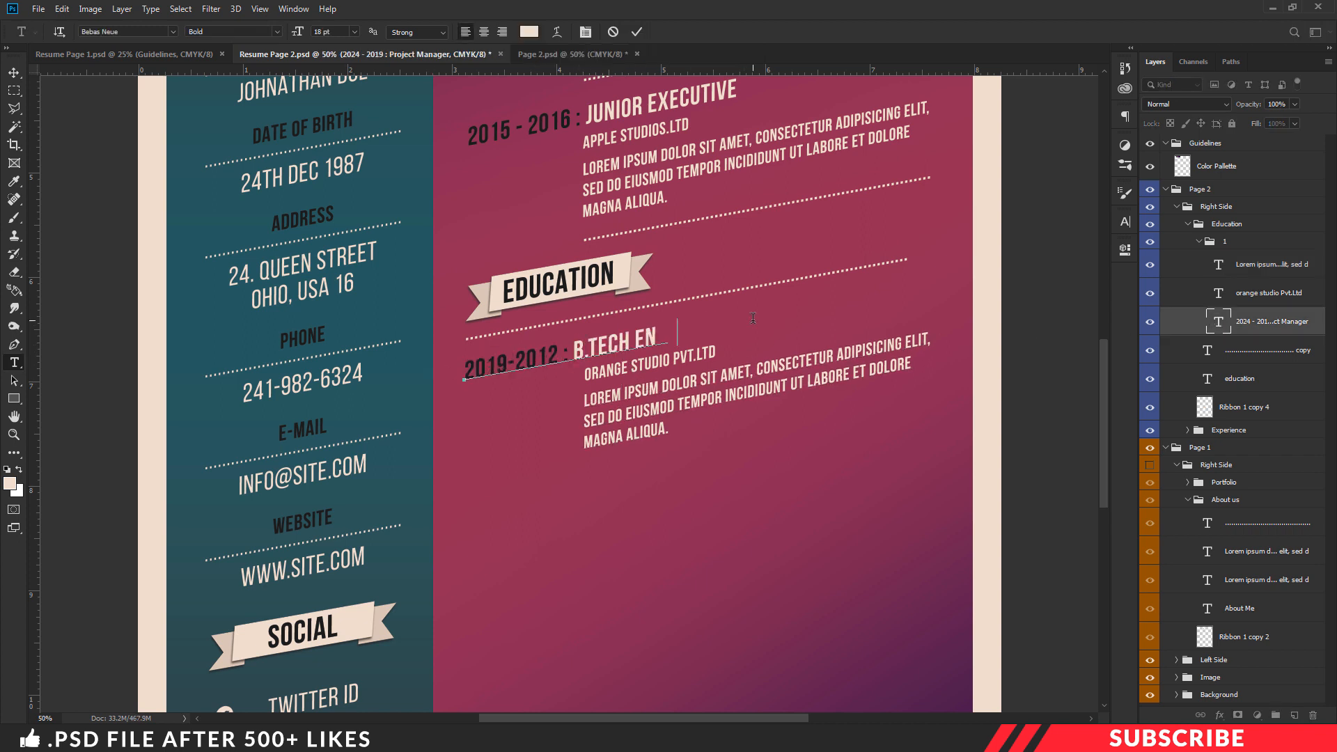
key(ctrl+Return)
- Replace the entry's company line with harvard unversity, england and delete its lorem ipsum description
click(681, 351)
key(ctrl+a)
text(harvard unversity, england)
key(ctrl+Return)
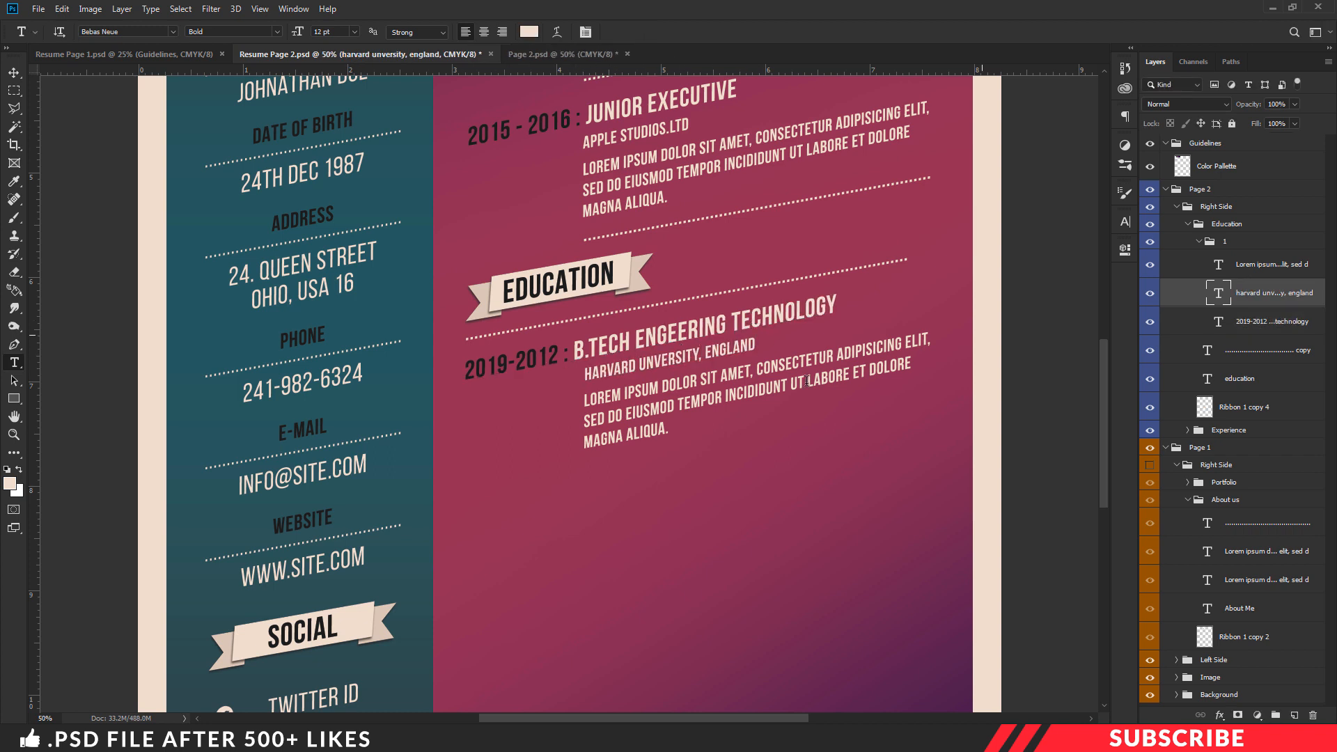
click(1225, 270)
key(Delete)
click(1204, 245)
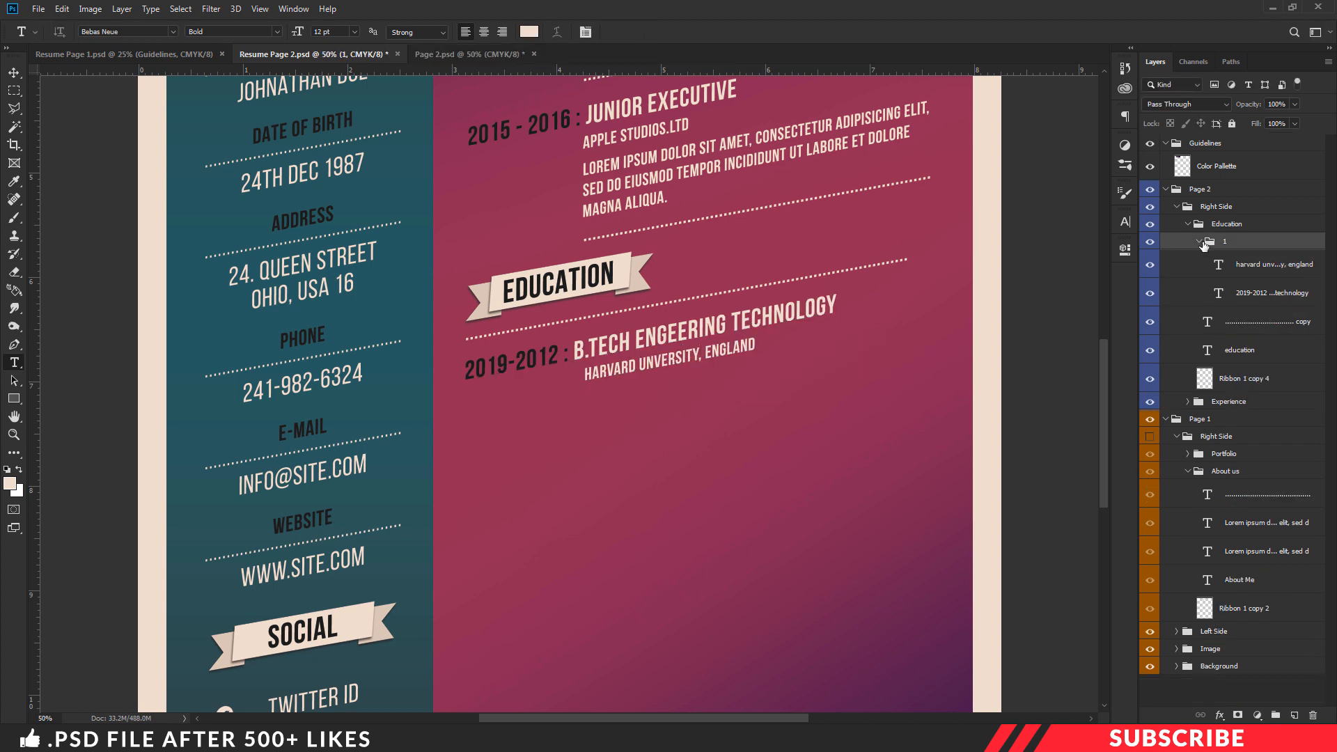
- Duplicate the B.Tech entry group twice and stack the copies evenly below the original
click(1199, 242)
click(1150, 242)
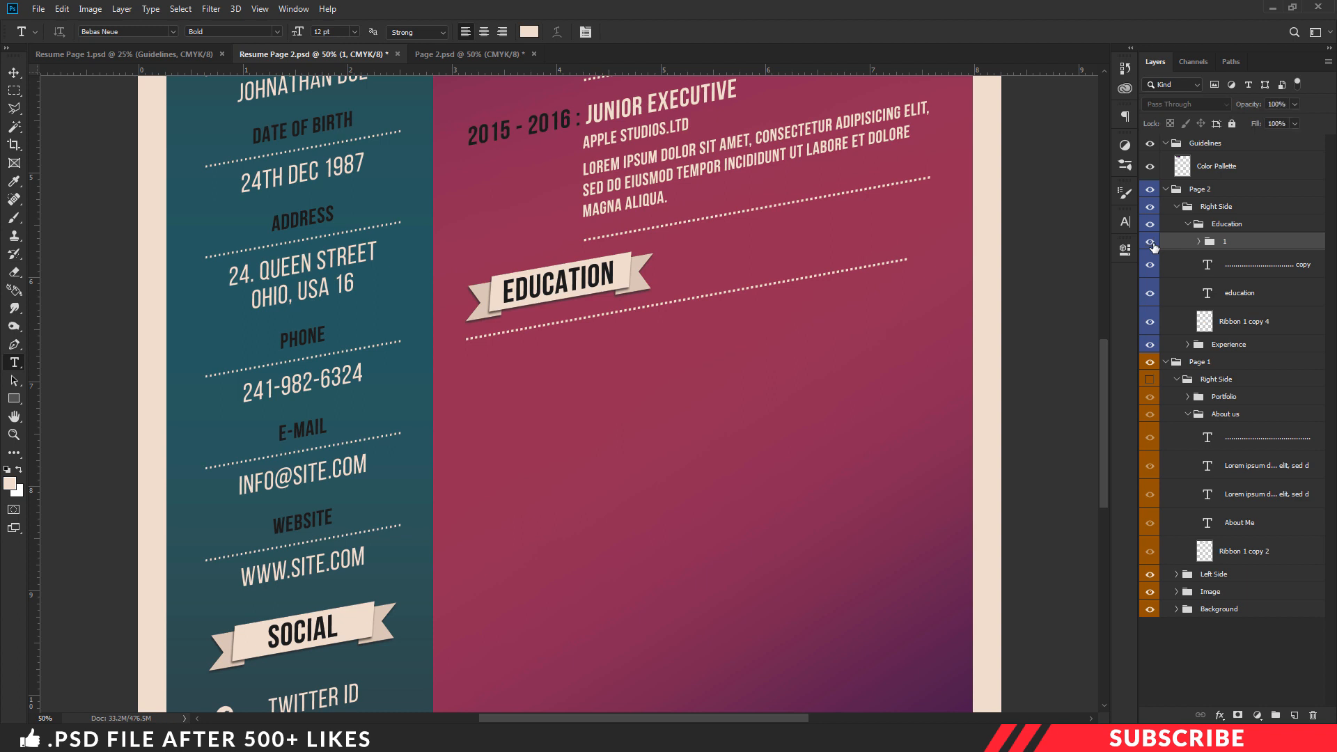
click(1149, 242)
key(ctrl+j)
key(v)
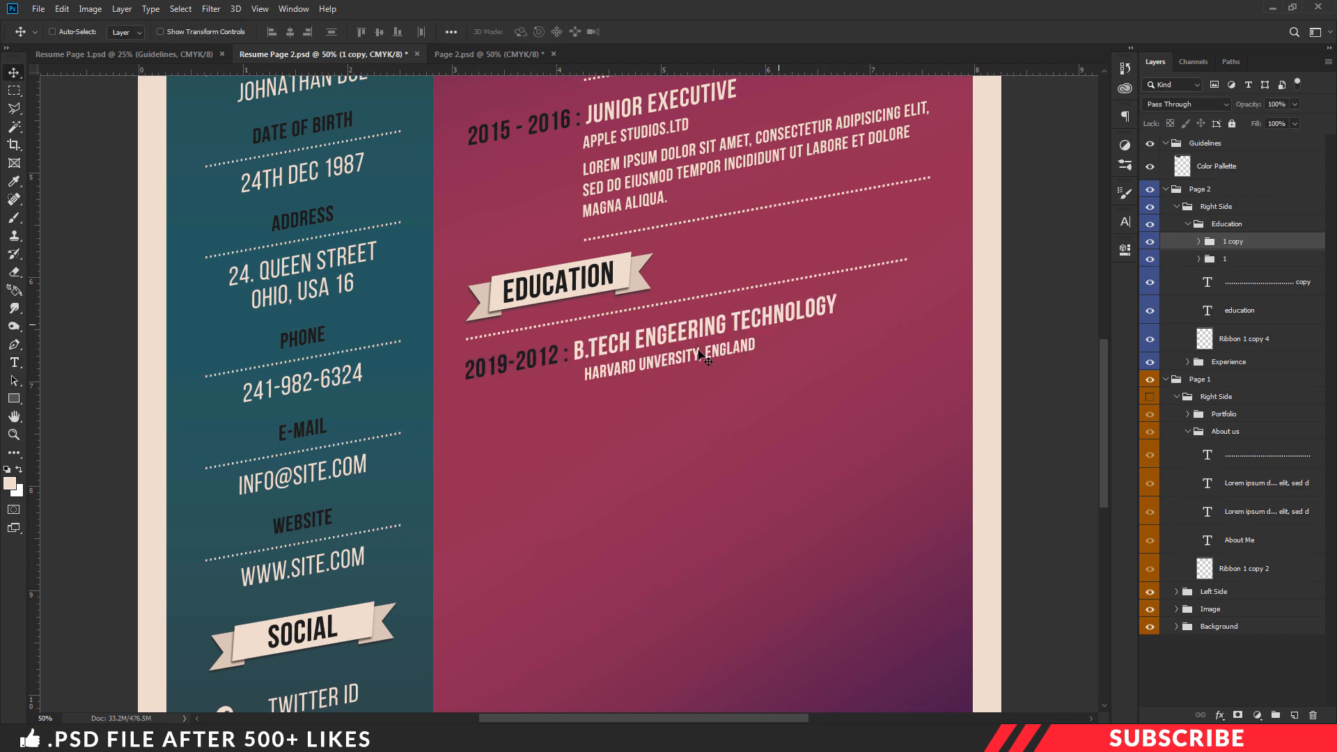
drag(699, 363, 671, 456)
key(ctrl+j)
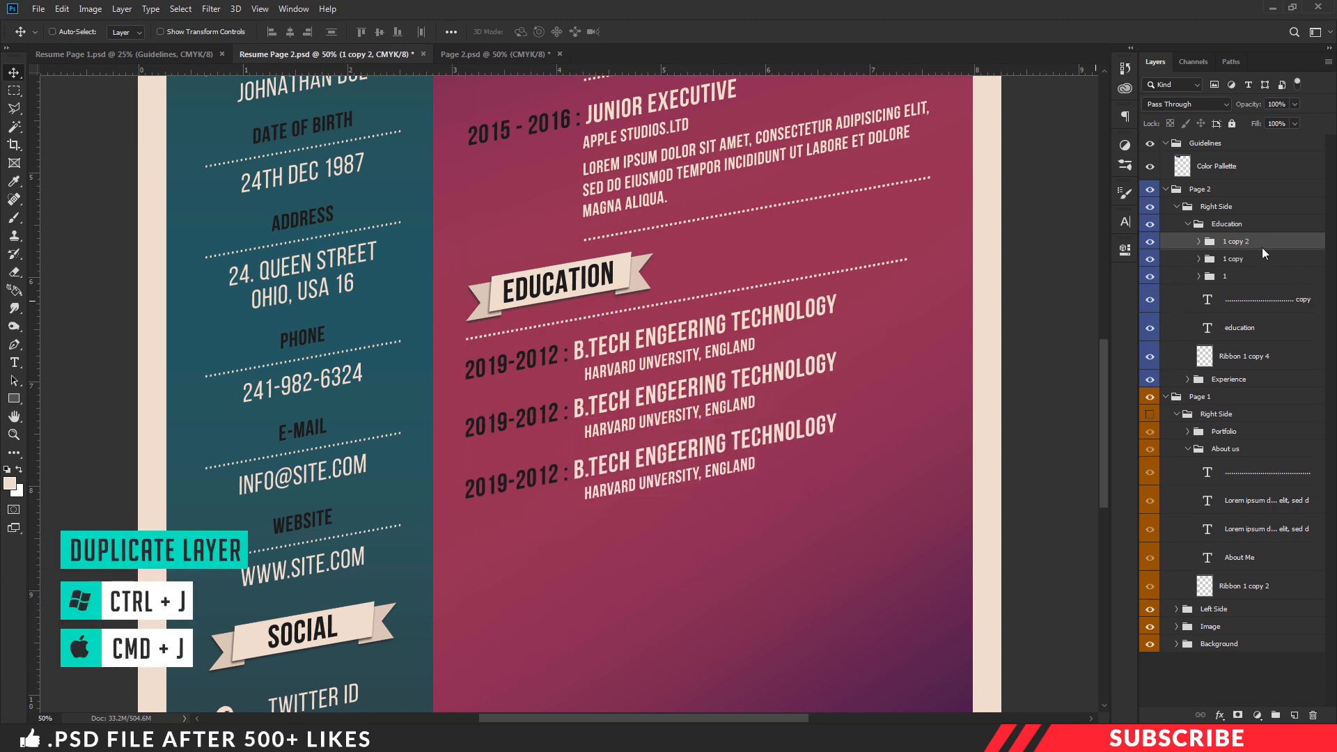
- Rename the two copied entry groups 2 and 3
double_click(1232, 260)
text(2)
double_click(1238, 243)
text(3)
click(1290, 245)
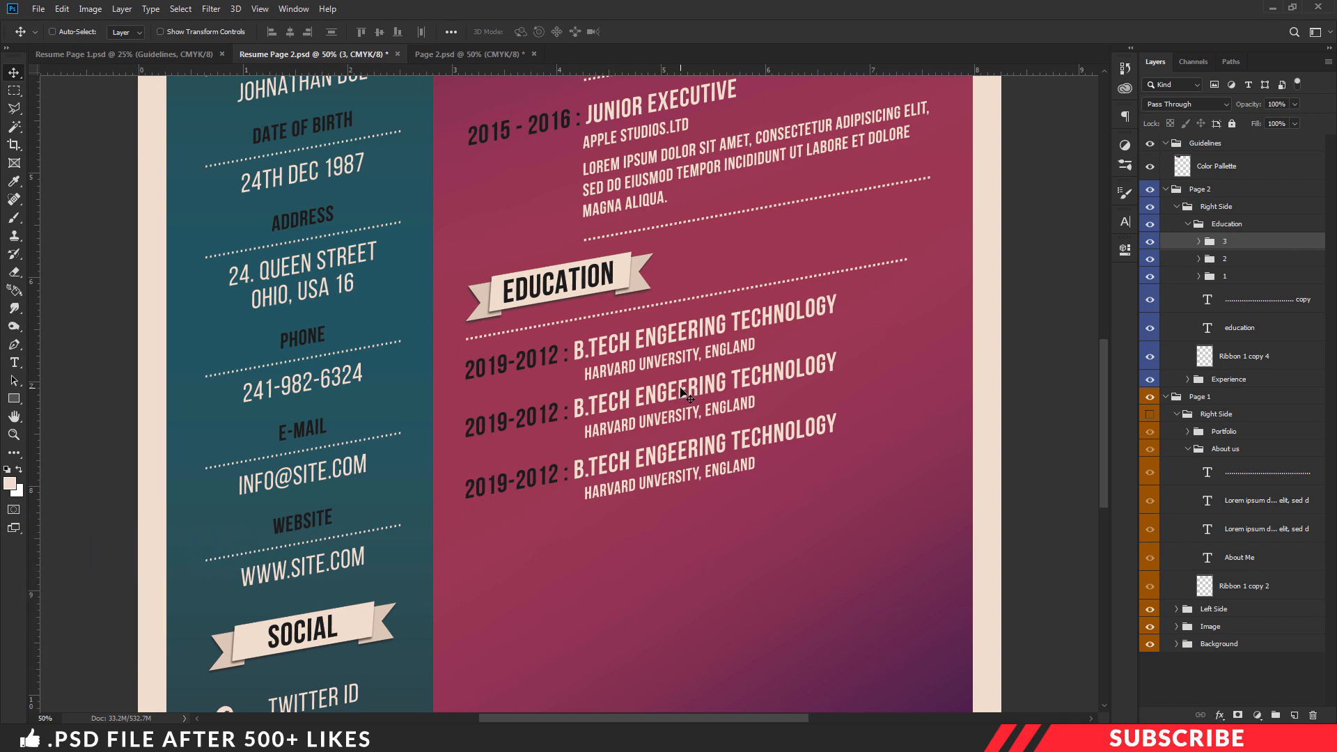
- Change entry 2 to 2008 - 2009 : Diploma in Computer Science, Oxford University, England, and entry 3 to 2005 - 2008 : Higher School Education, Ohio Higher Secondary, USA
click(1199, 259)
double_click(1219, 311)
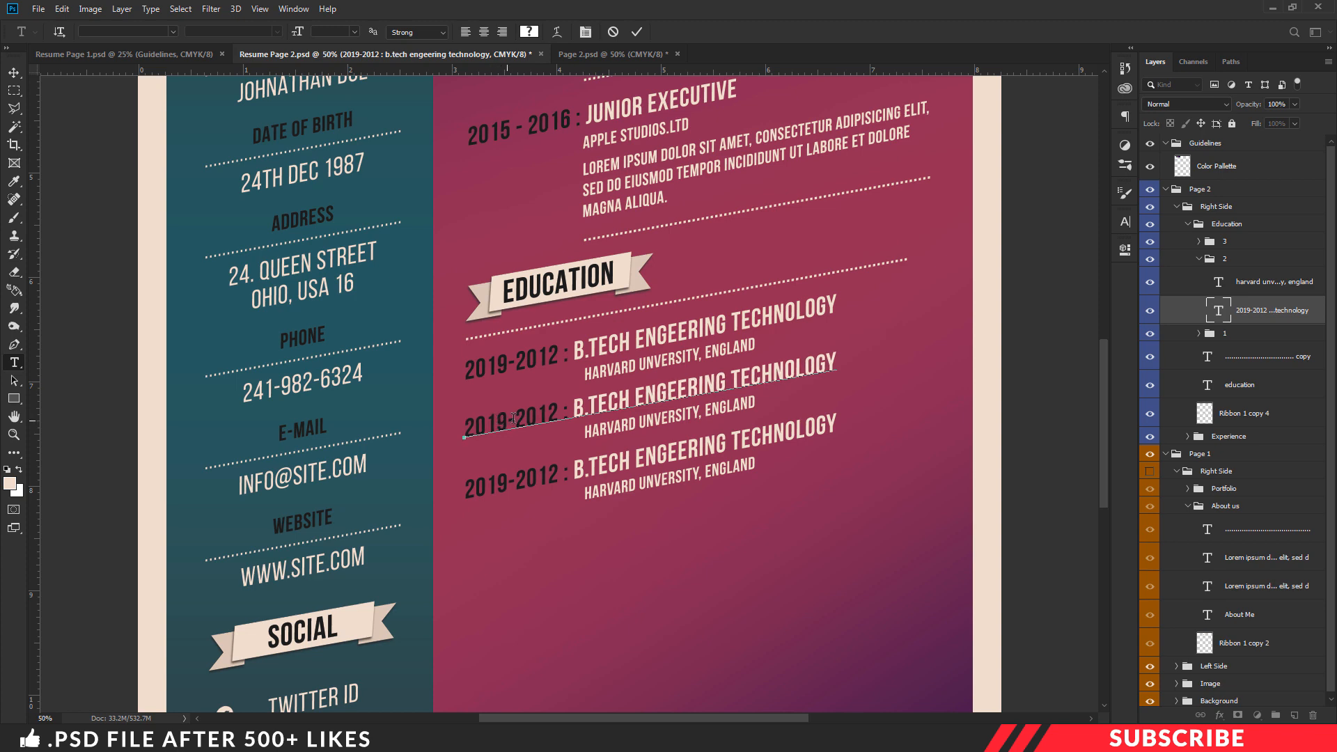
drag(509, 417, 441, 424)
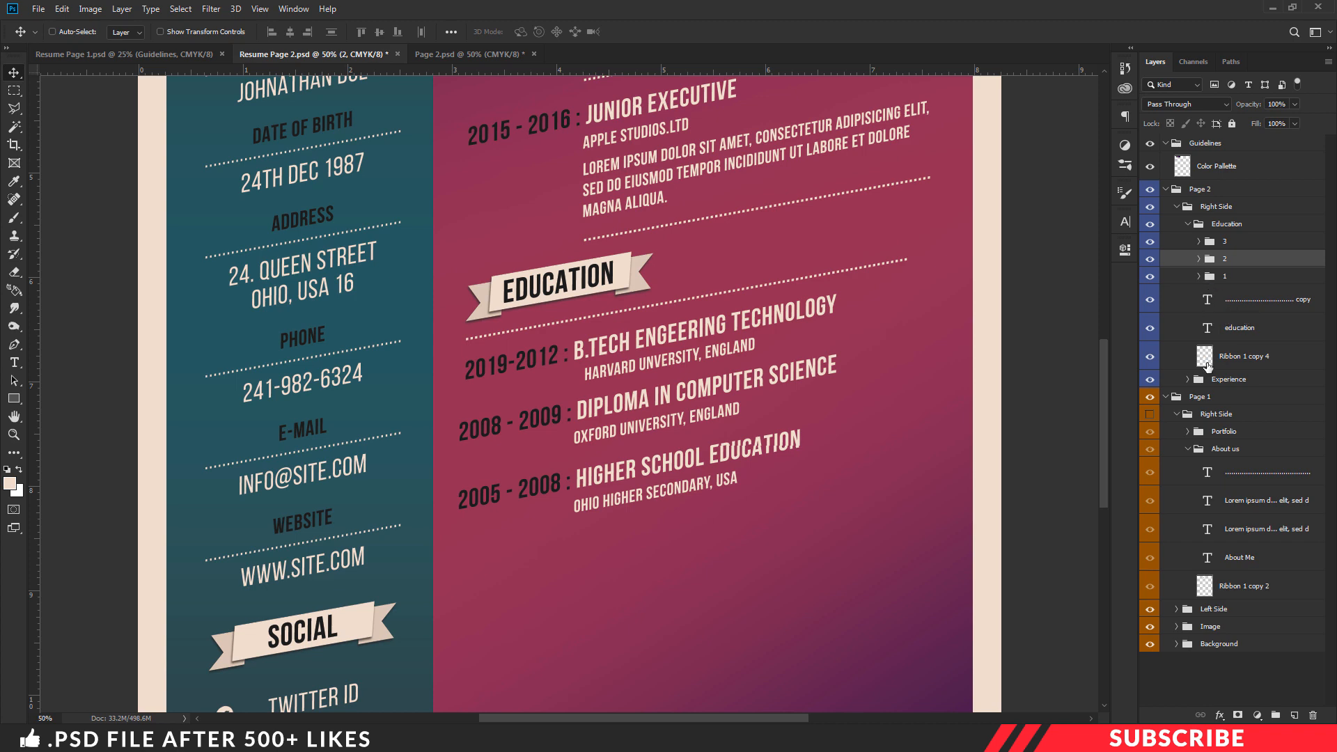
- Duplicate the dotted line from the Experience section's third entry into the Education group and place it below the last education entry
click(1187, 379)
click(1199, 397)
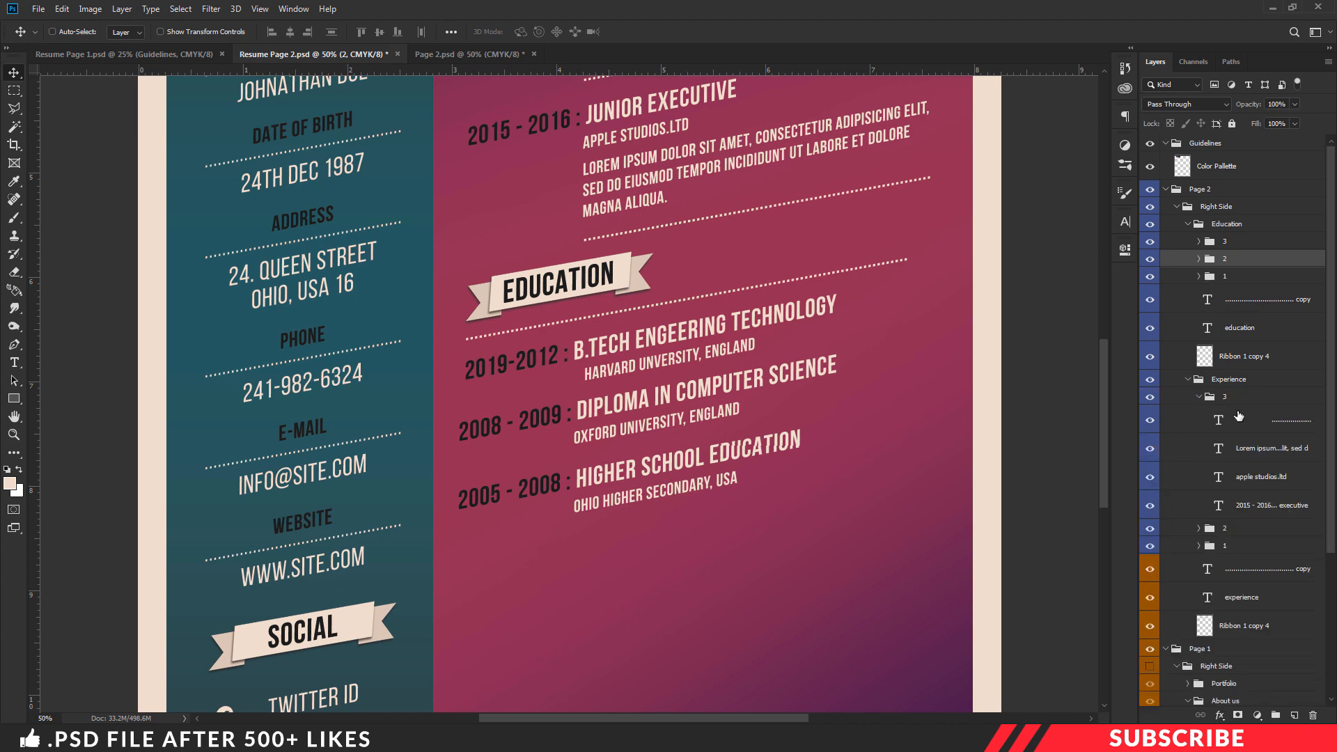
click(1262, 421)
key(ctrl+j)
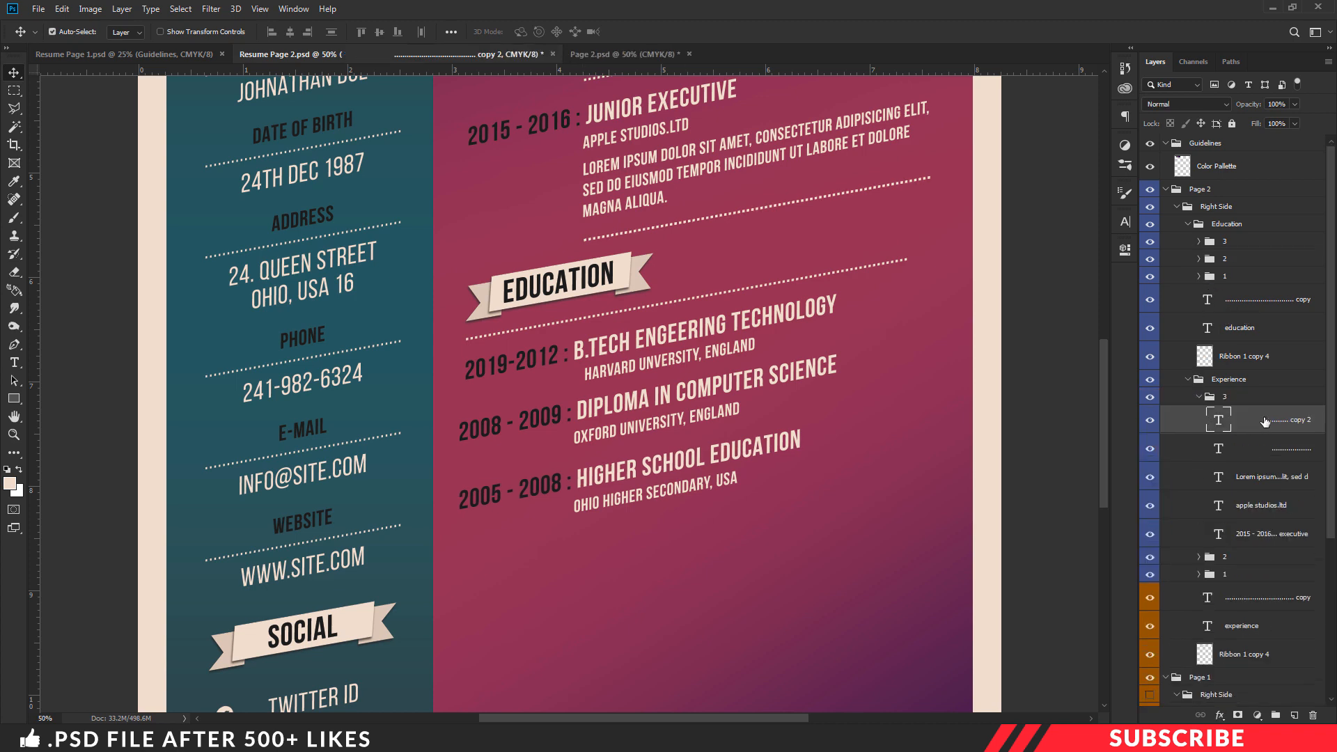
drag(1266, 286, 1261, 233)
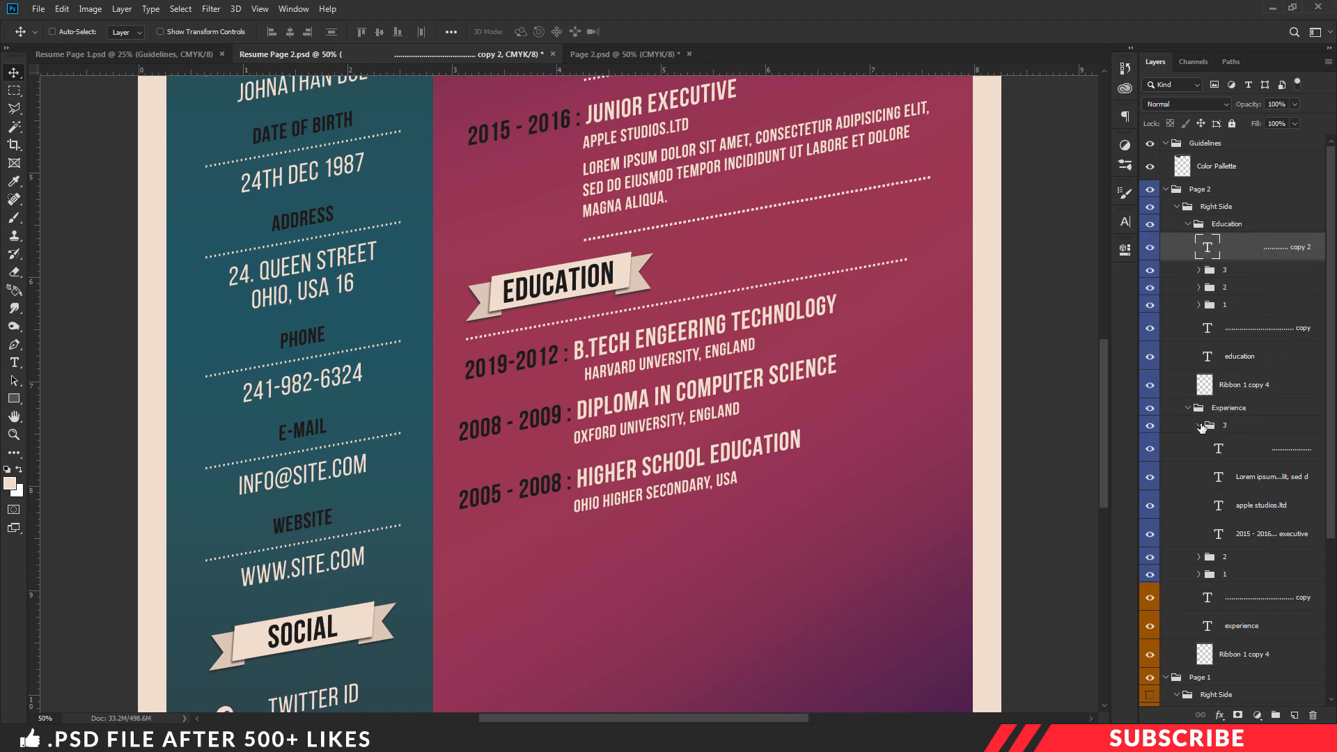
click(1199, 426)
click(1188, 408)
drag(687, 239, 673, 514)
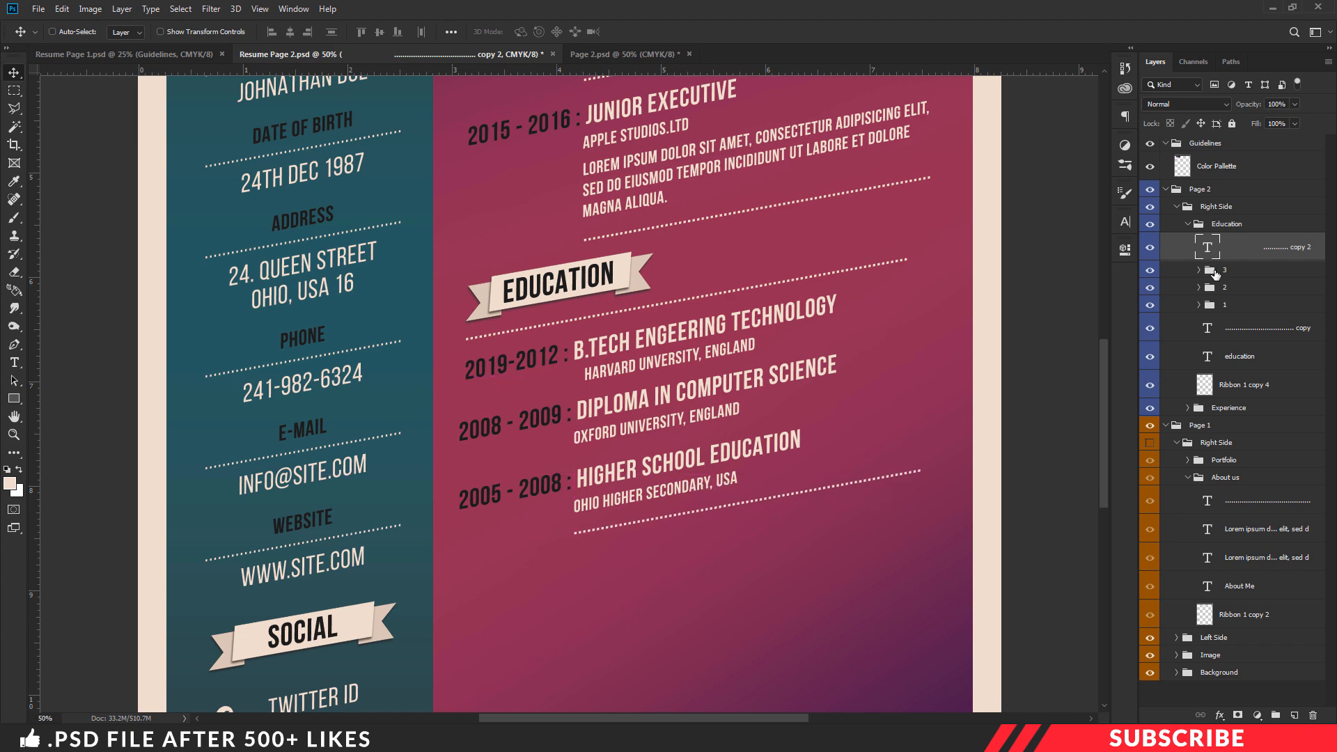
- Collapse the Education group and the Page 1 group with its Right Side subgroup
click(1191, 226)
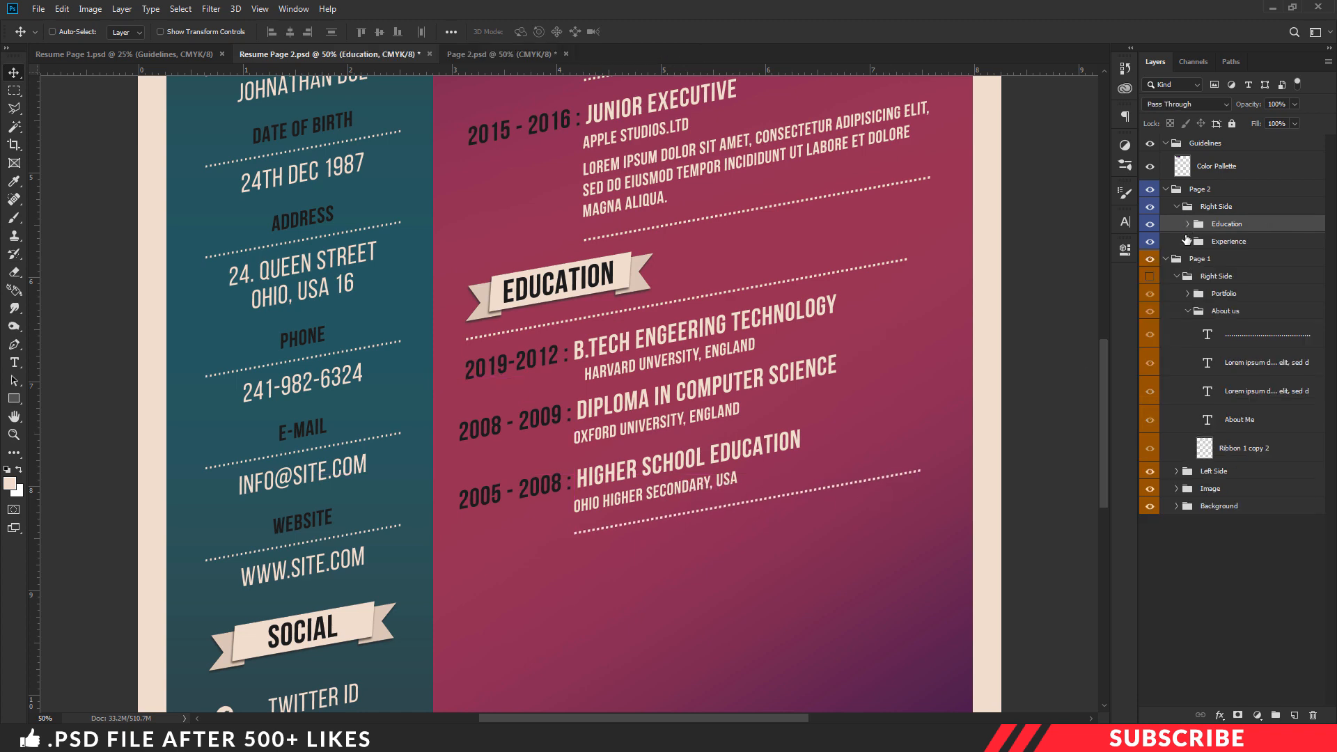
click(1176, 277)
click(1166, 258)
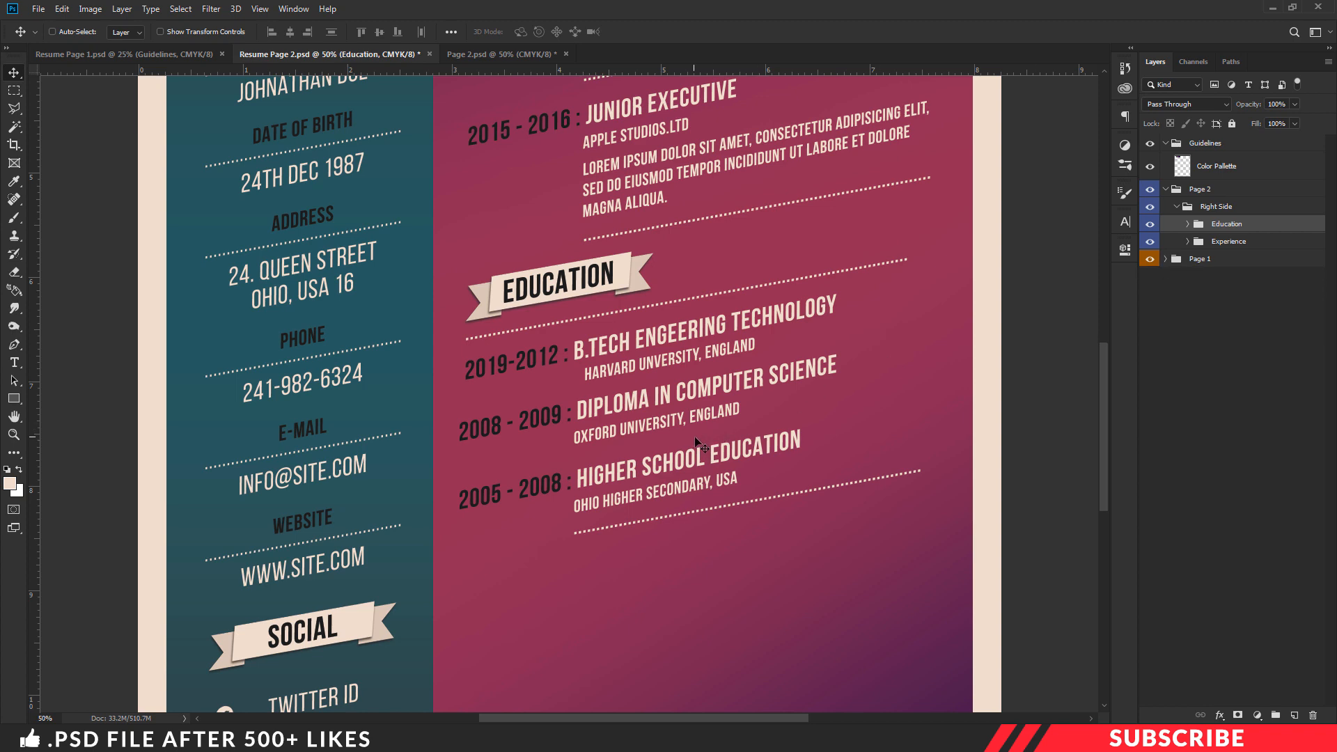
- Duplicate the Education section's ribbon, heading text and dotted line, and move the copies out above the Education group
scroll(696, 440, down, 3)
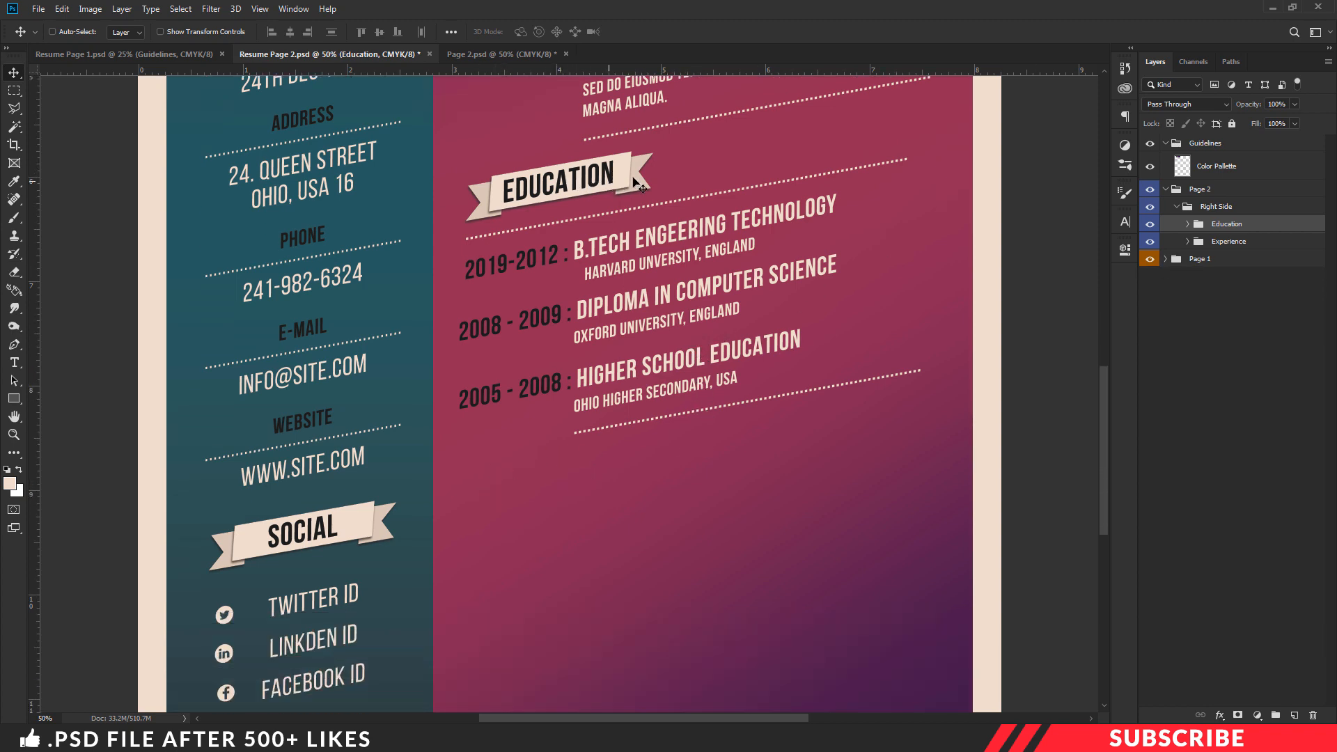
click(1188, 223)
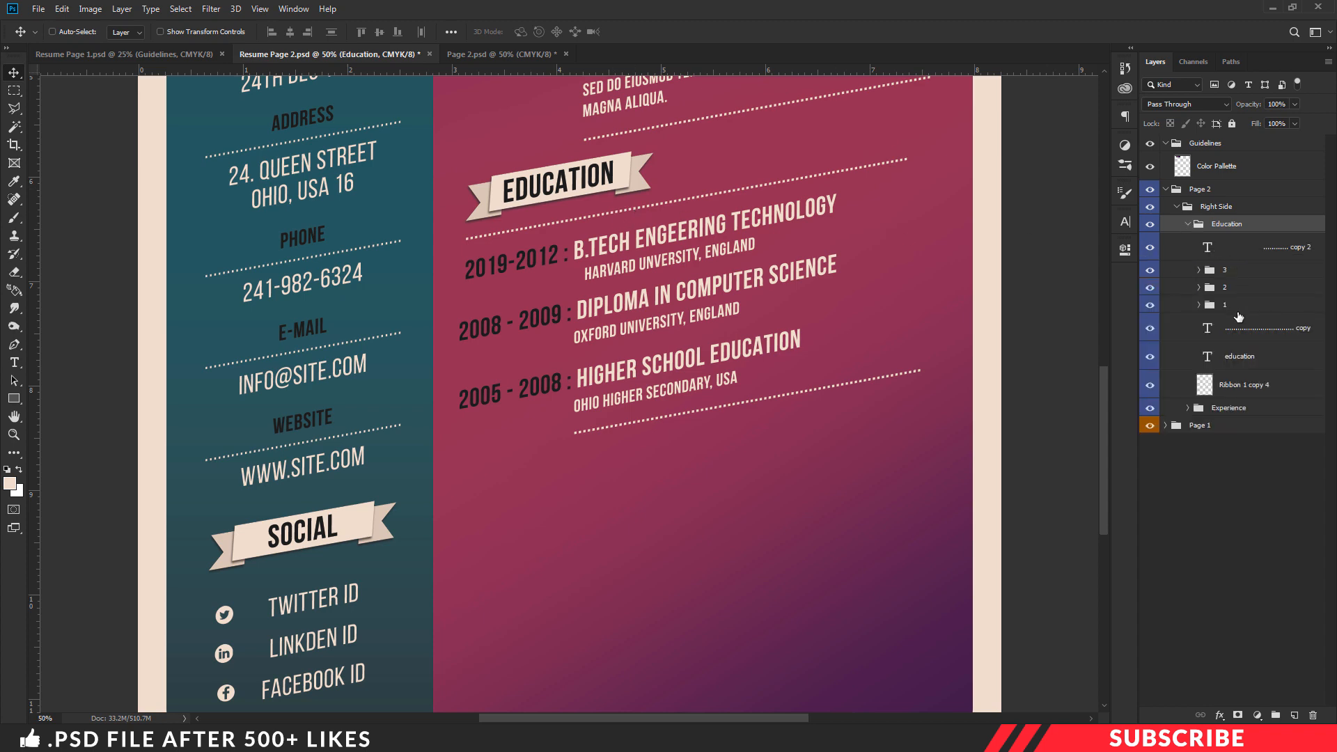
click(1237, 385)
ctrl+click(1240, 356)
ctrl+click(1241, 328)
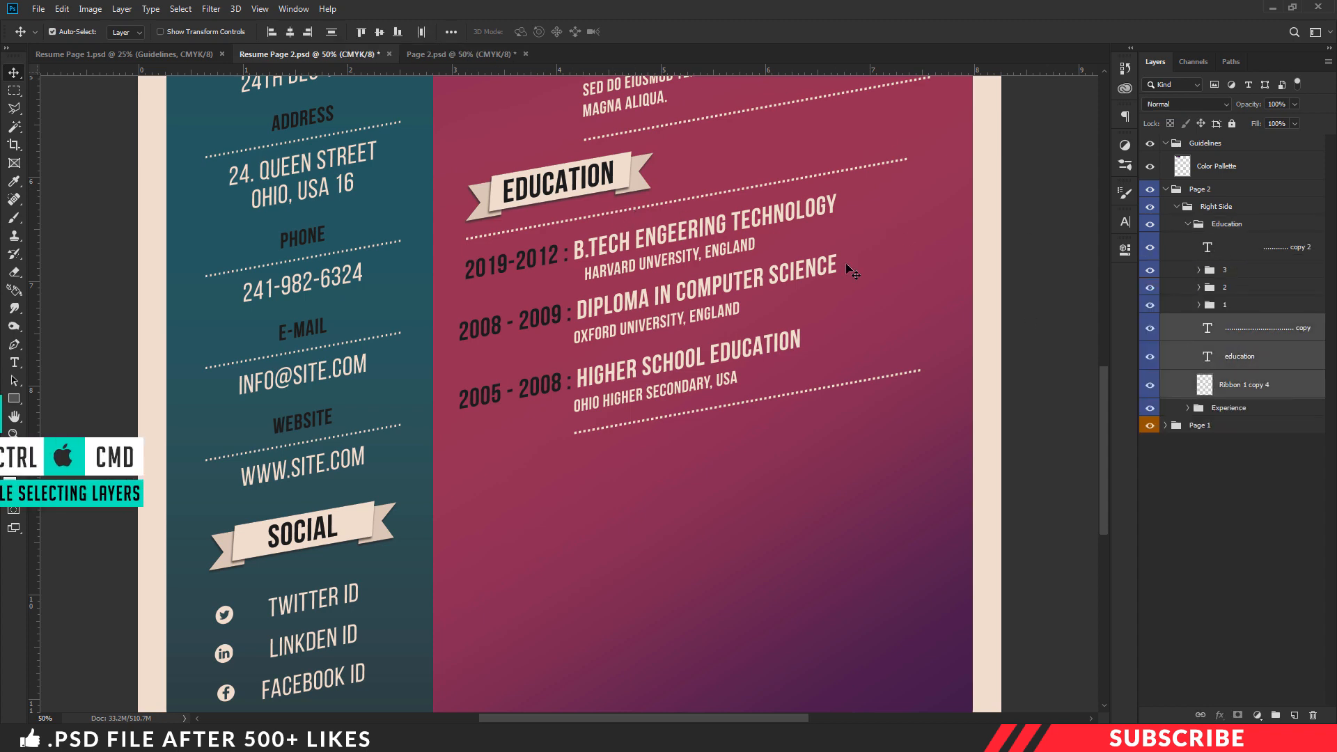
key(ctrl+j)
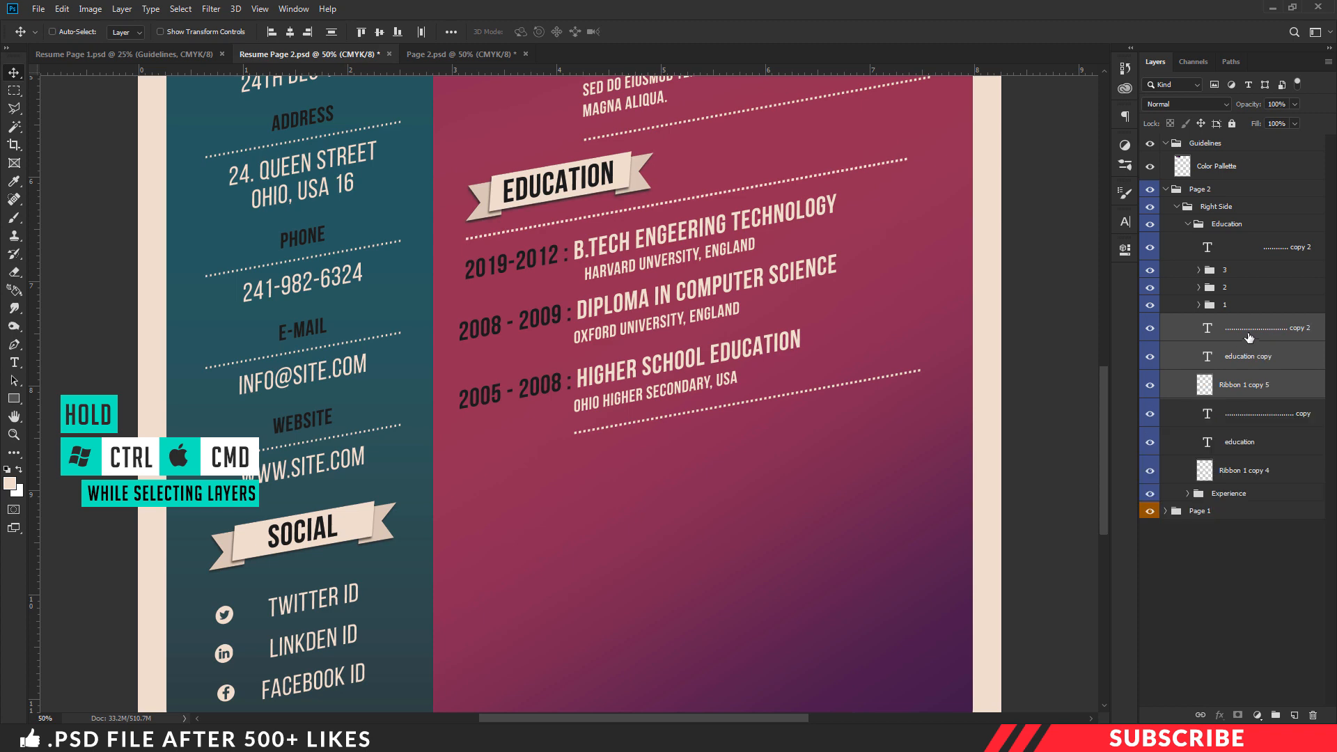
drag(1273, 333, 1253, 218)
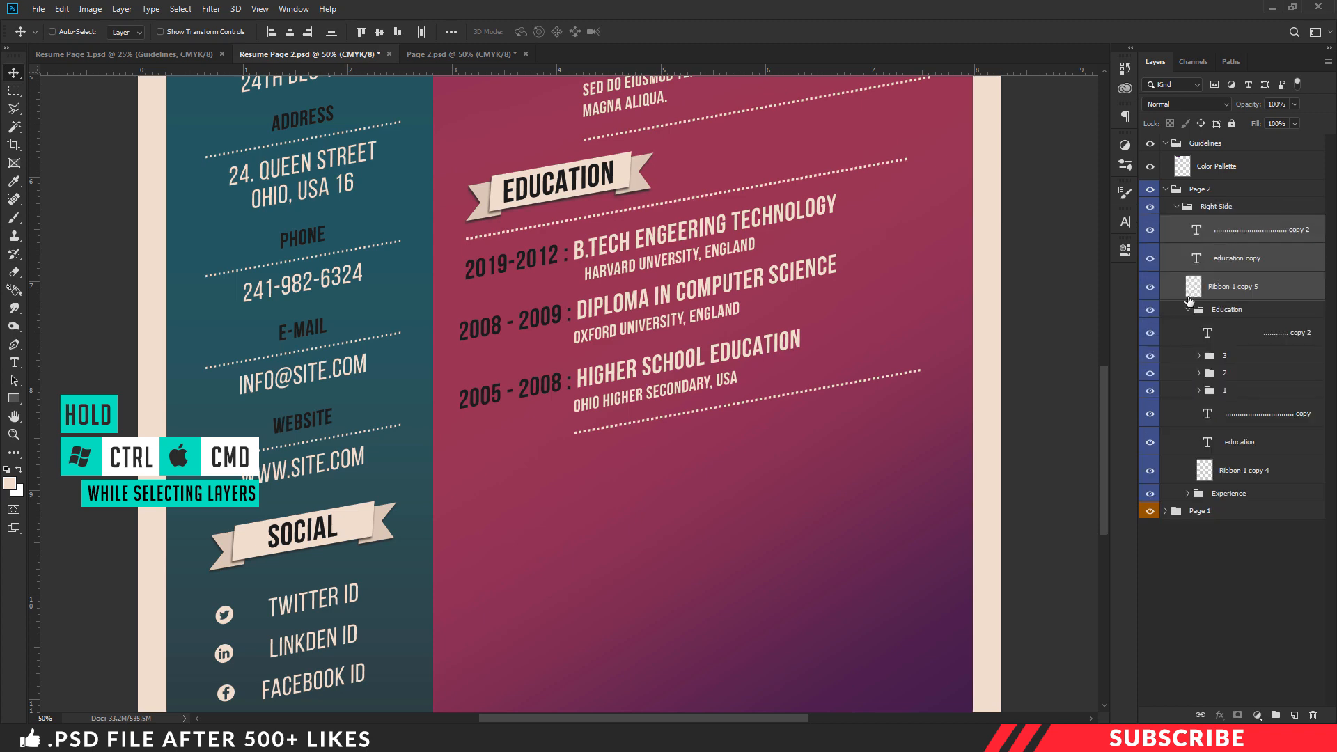
- Group the copied ribbon, heading and dotted line, and name the group Skills
click(1188, 311)
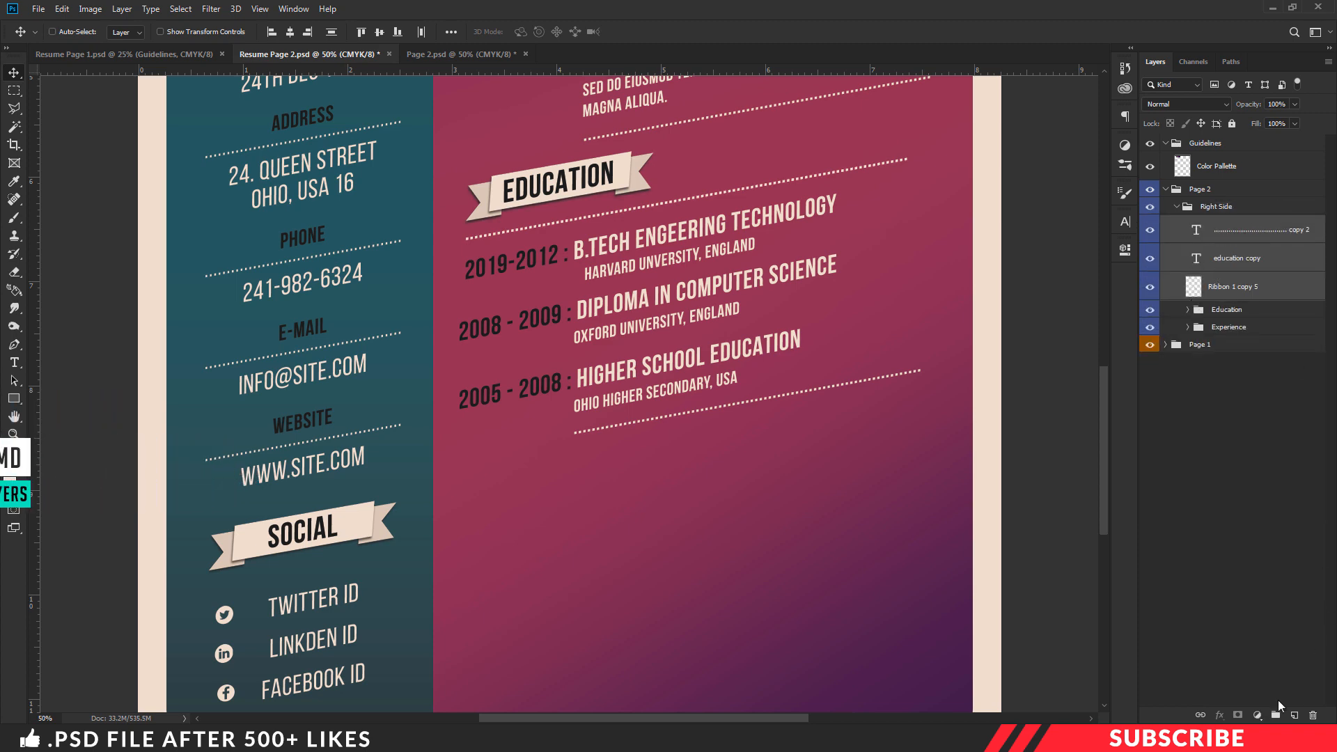
click(1275, 714)
double_click(1223, 224)
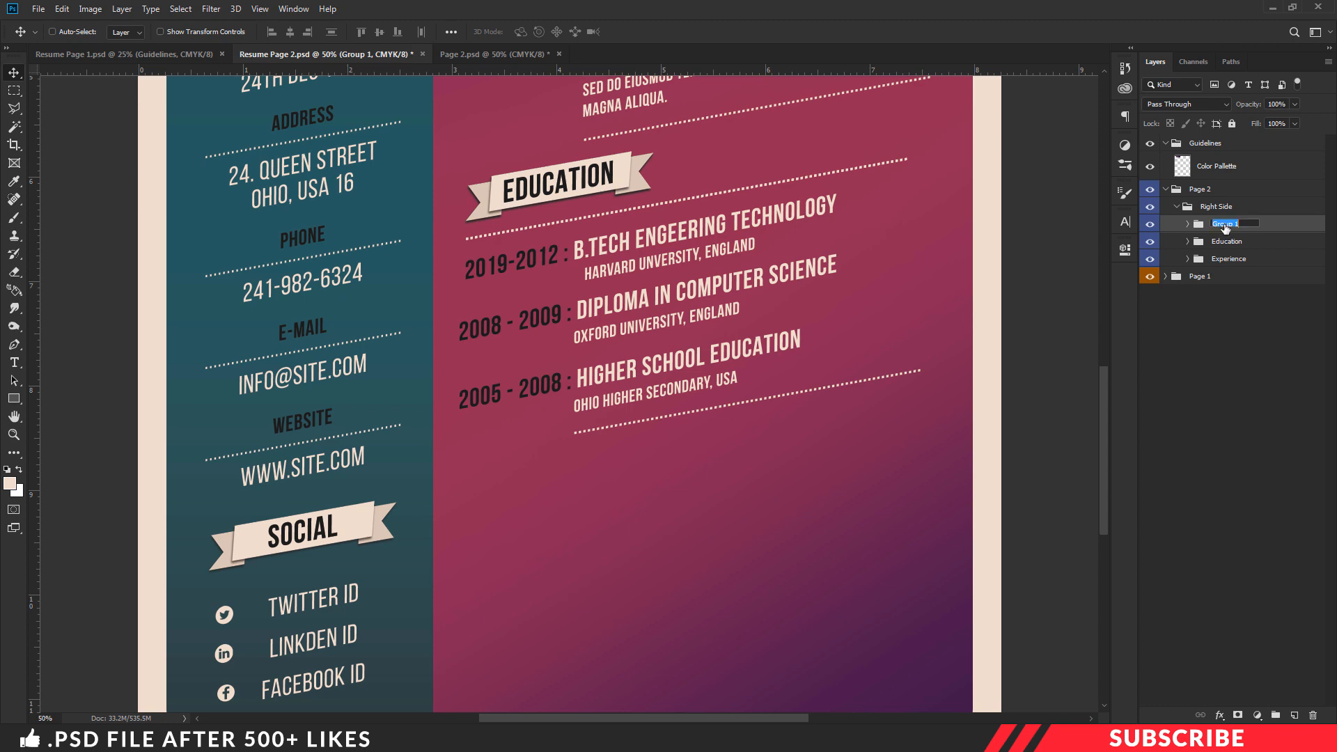
text(Skills)
key(Return)
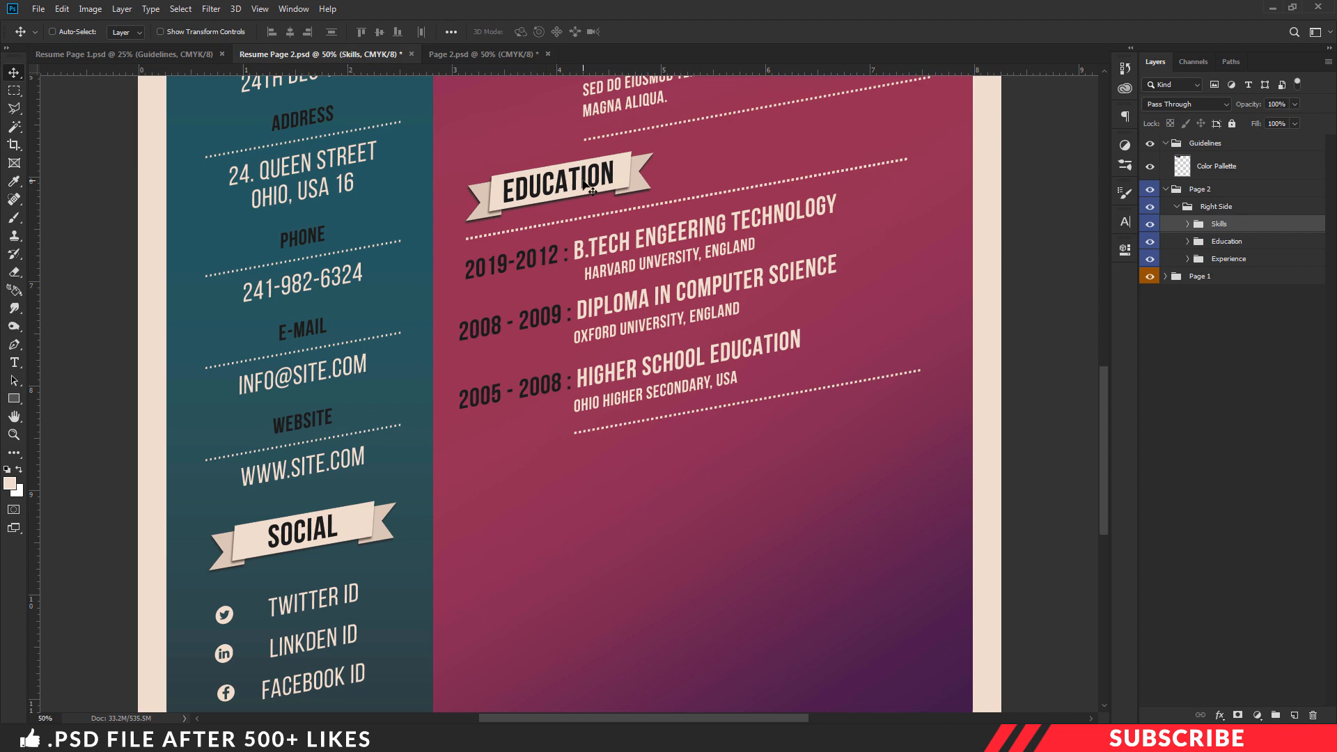
- Move the Skills group below the last education entry and change its heading text to "skills"
drag(587, 186, 591, 486)
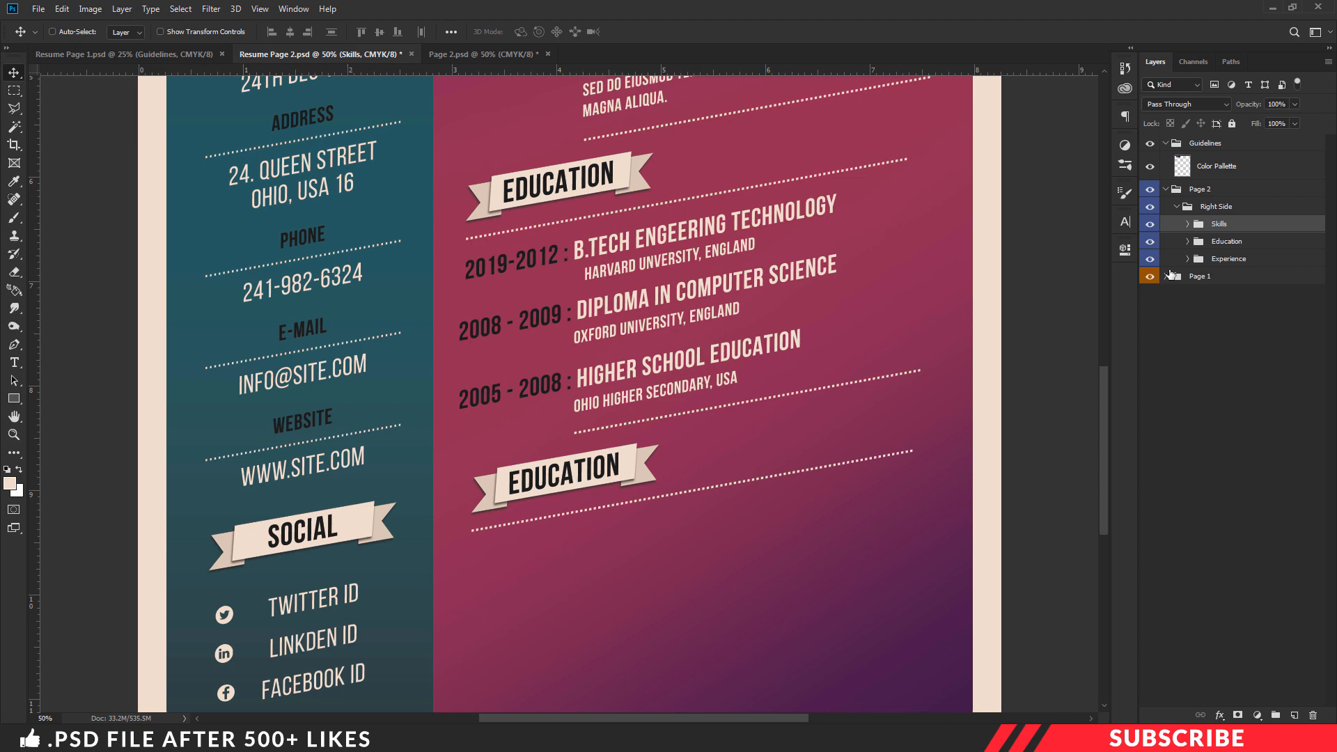
click(1188, 223)
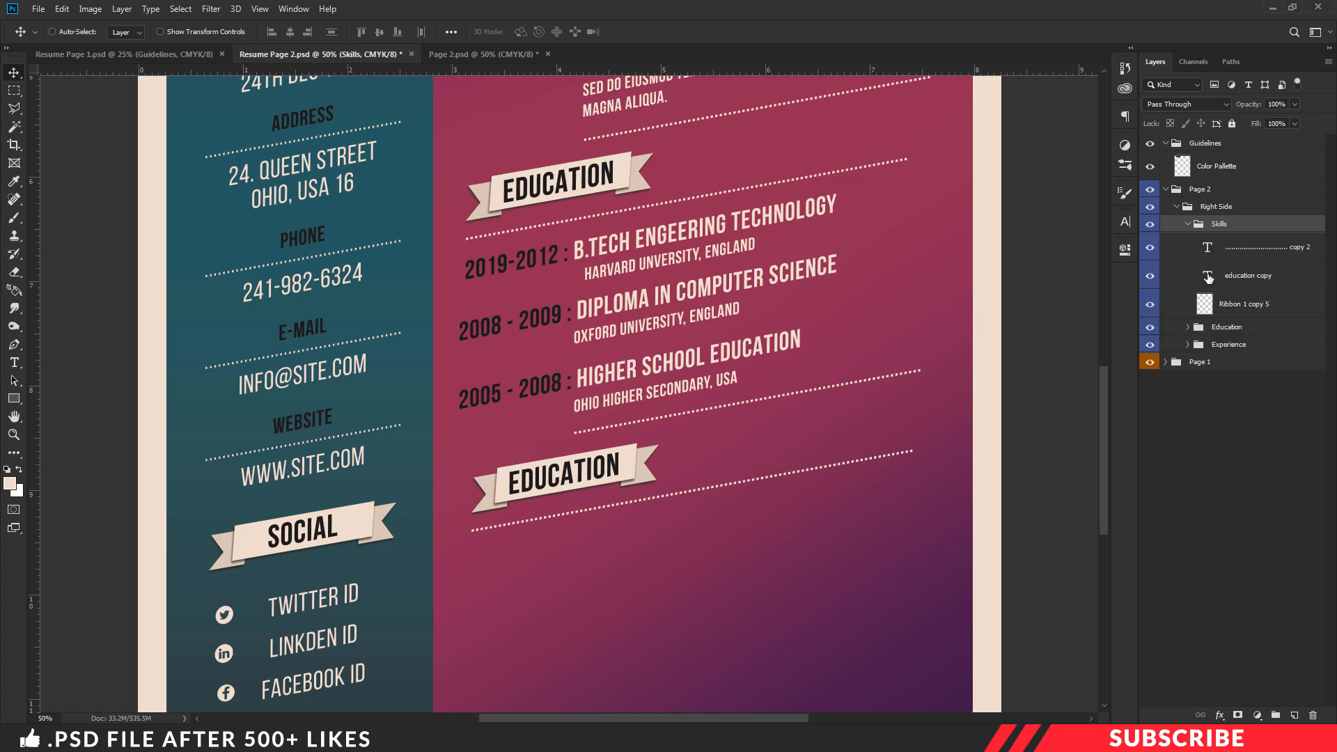
double_click(1208, 277)
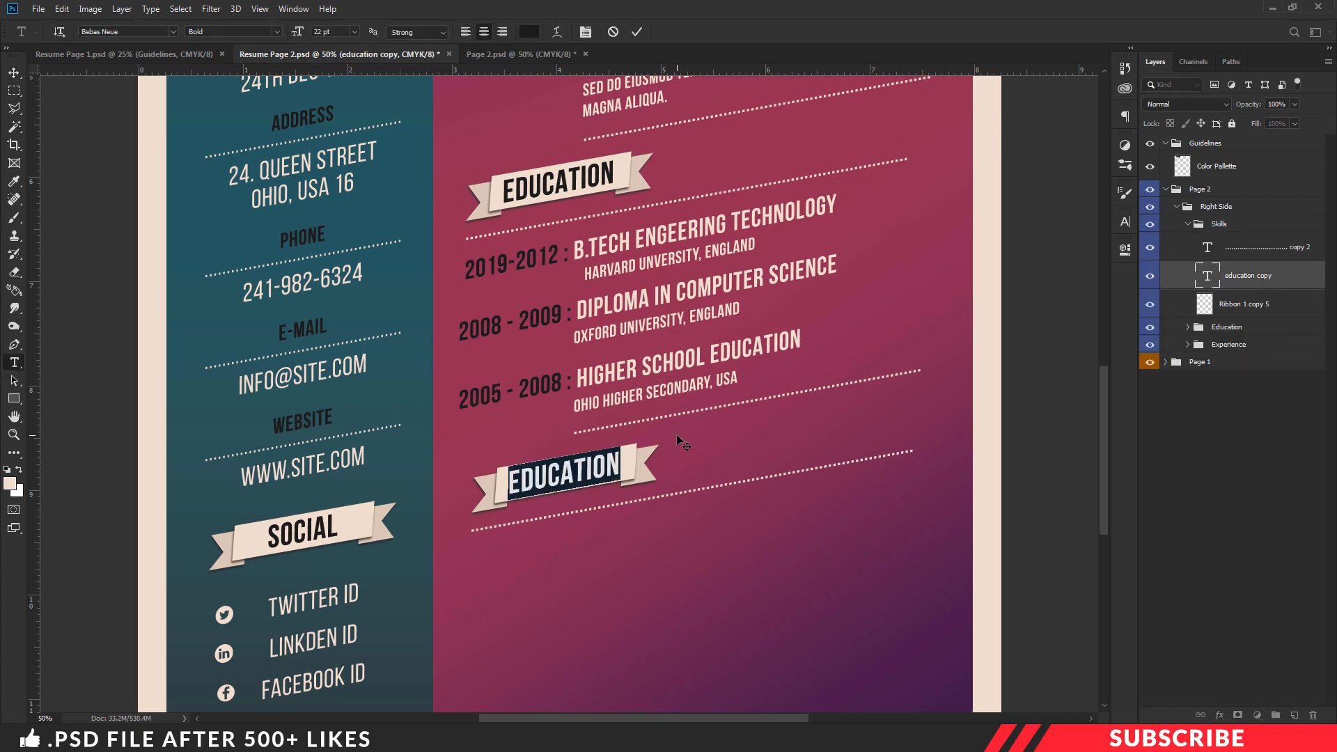
text(skills)
key(ctrl+Return)
key(v)
- Create a new group above the dotted line layer inside the Skills group and name it 1
scroll(599, 436, down, 2)
scroll(599, 435, down, 2)
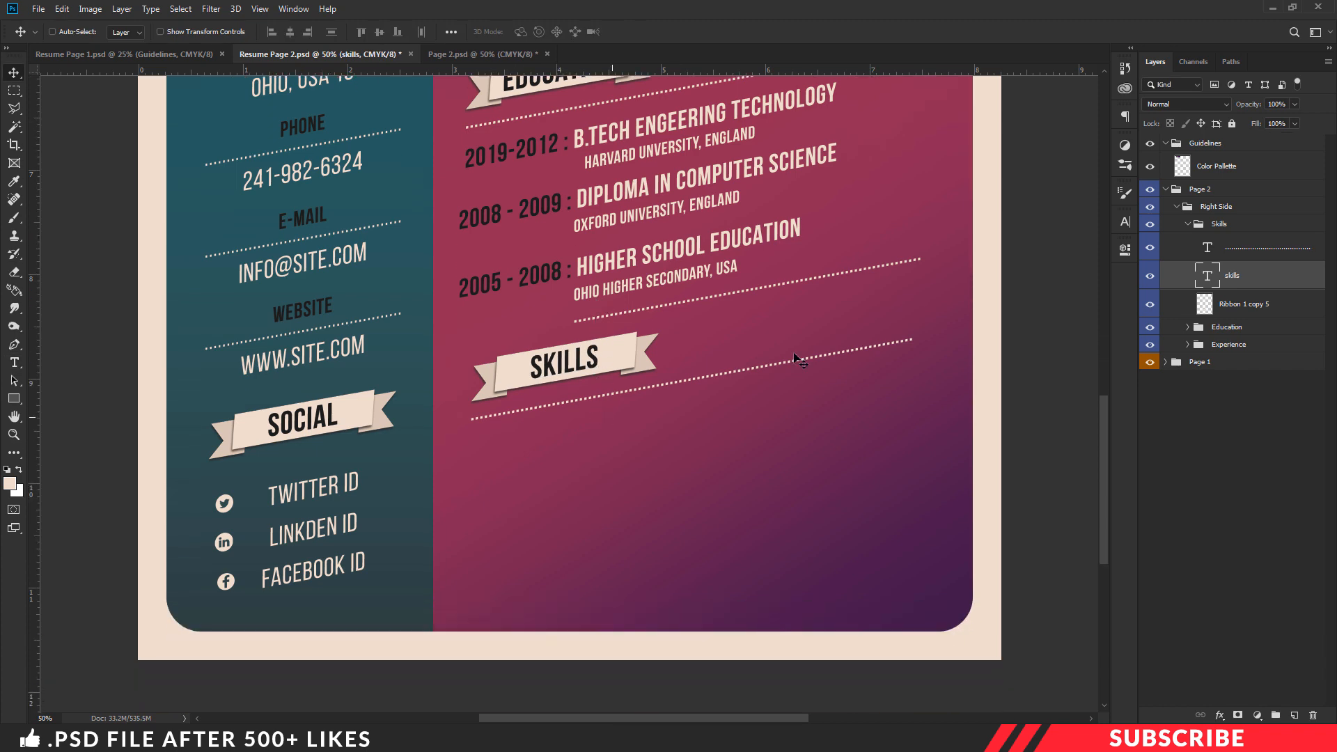
click(1212, 252)
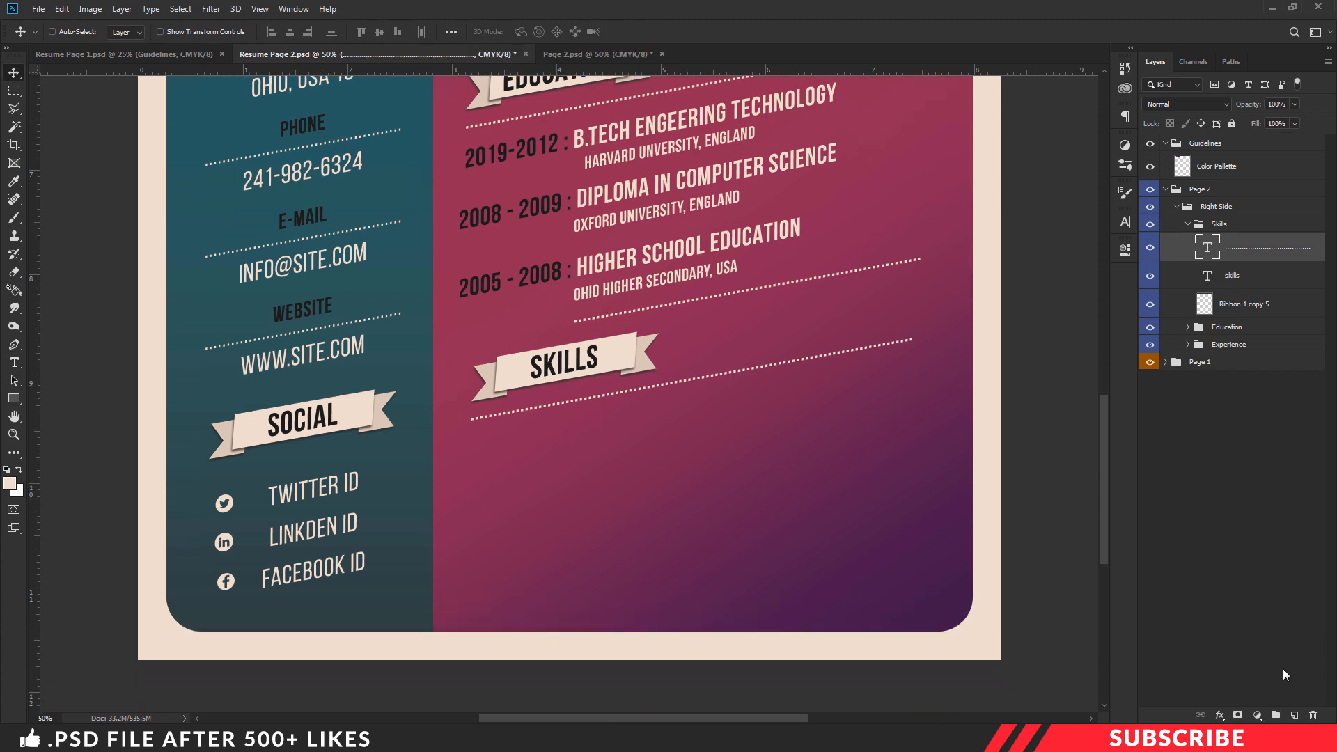
click(1276, 716)
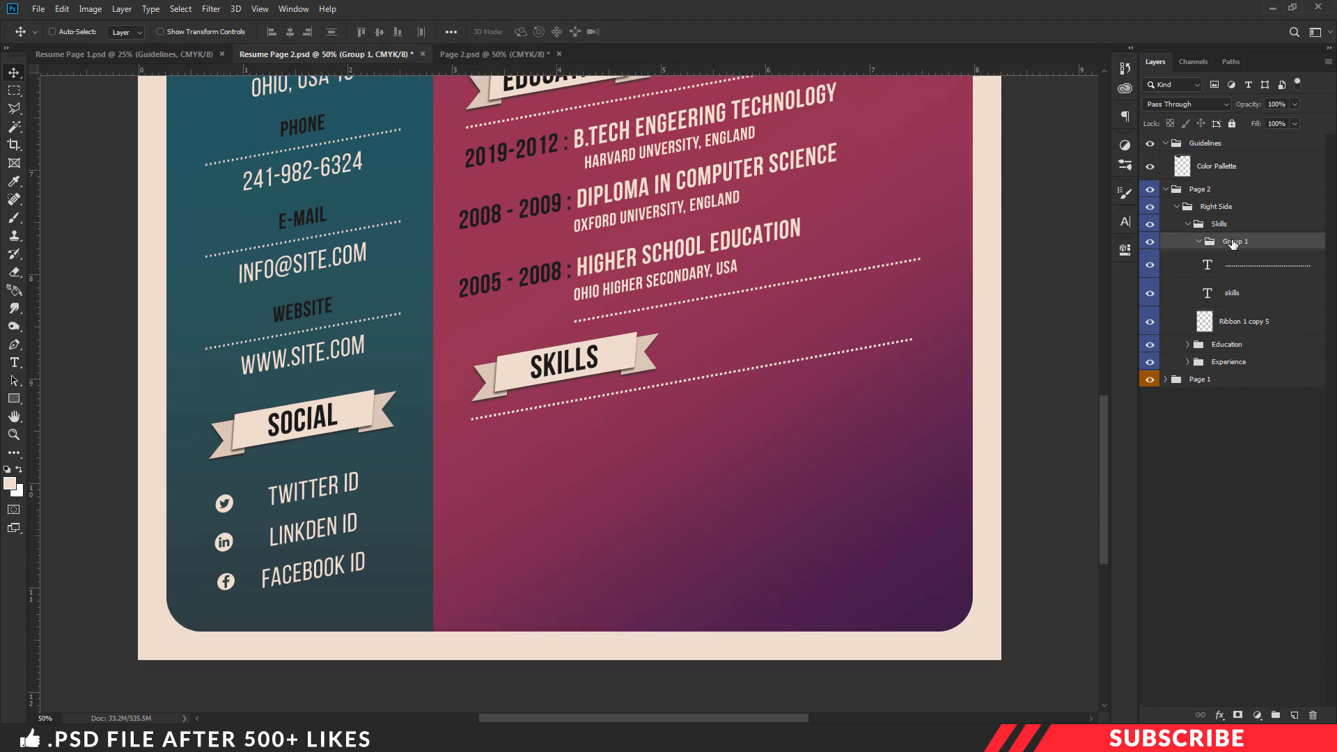
double_click(1266, 247)
text(1)
key(Return)
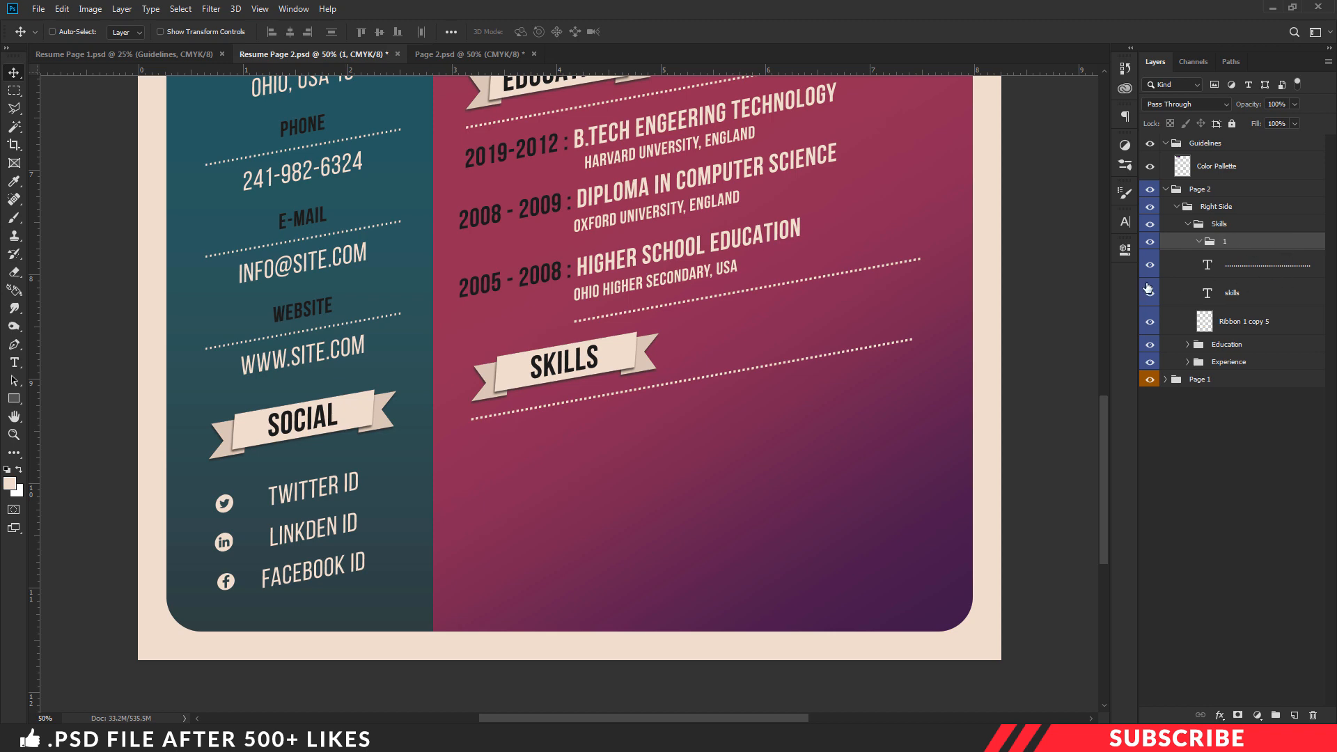
- Duplicate the skills heading text into group 1 and place the copy below the Skills section's dotted line
click(1249, 296)
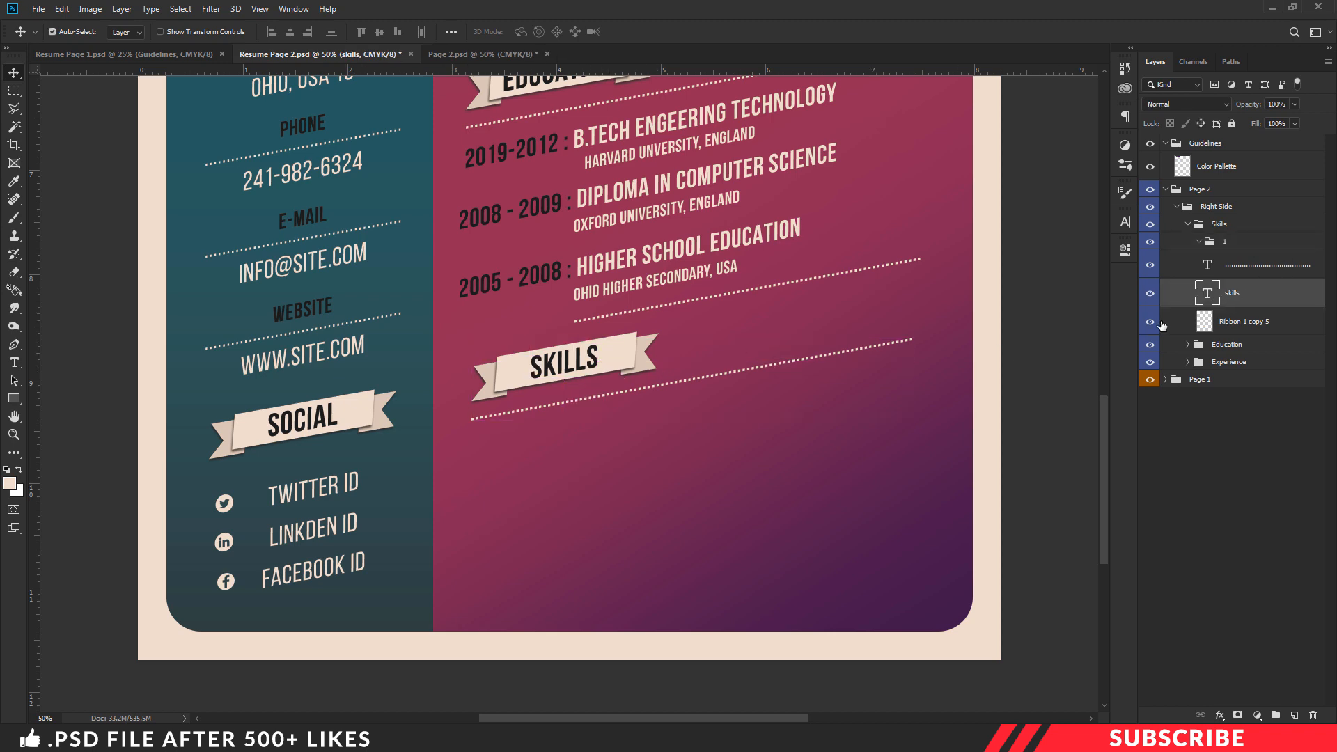
key(ctrl+j)
drag(1243, 297, 1212, 255)
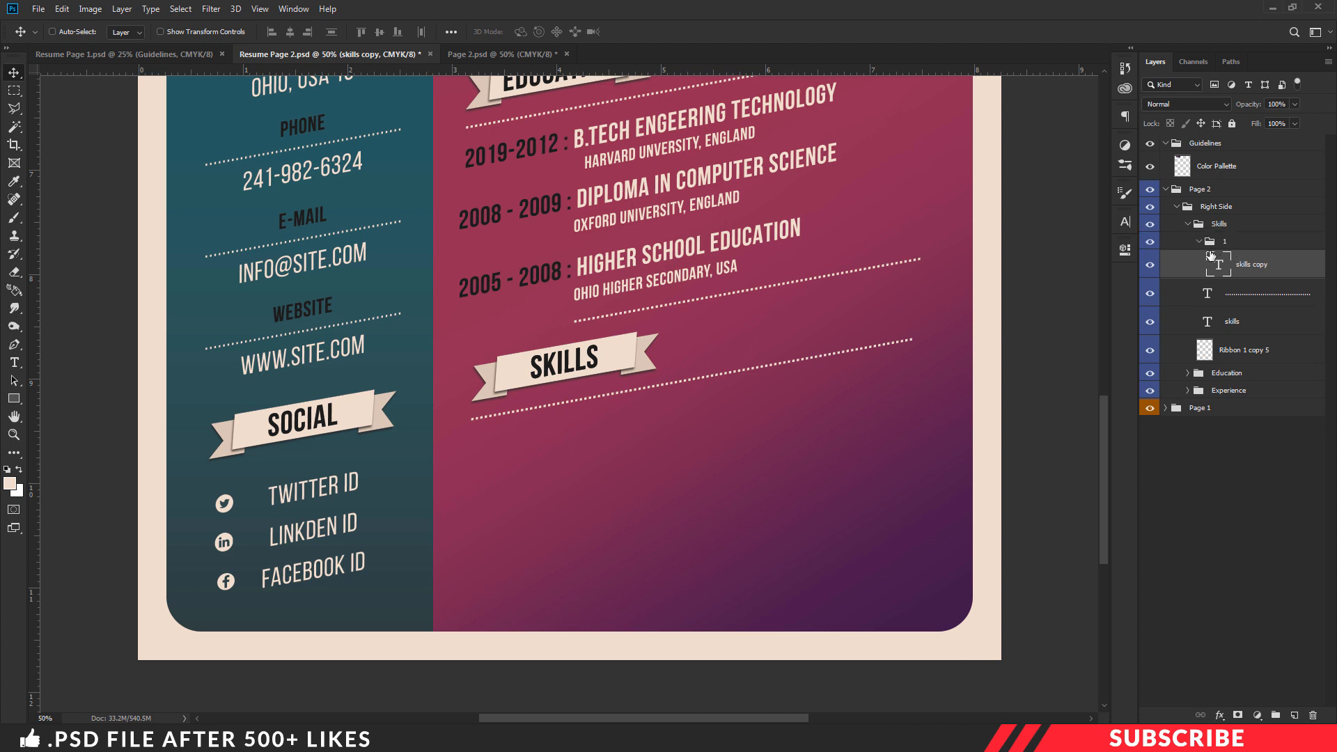
drag(576, 362, 516, 455)
- Set the copied skills text to 15 pt and shift it slightly closer to the dotted line
key(t)
click(536, 461)
key(ctrl+a)
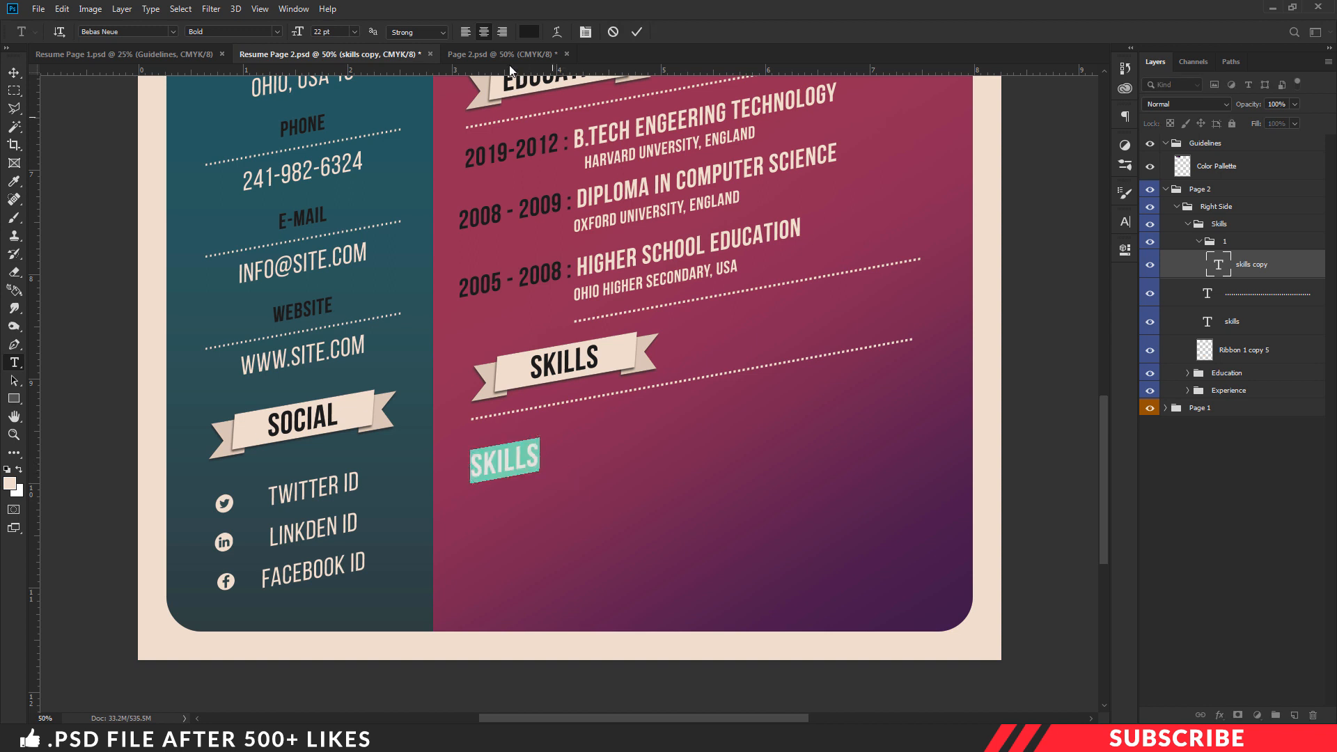
click(296, 33)
key(Return)
key(ctrl+Return)
key(v)
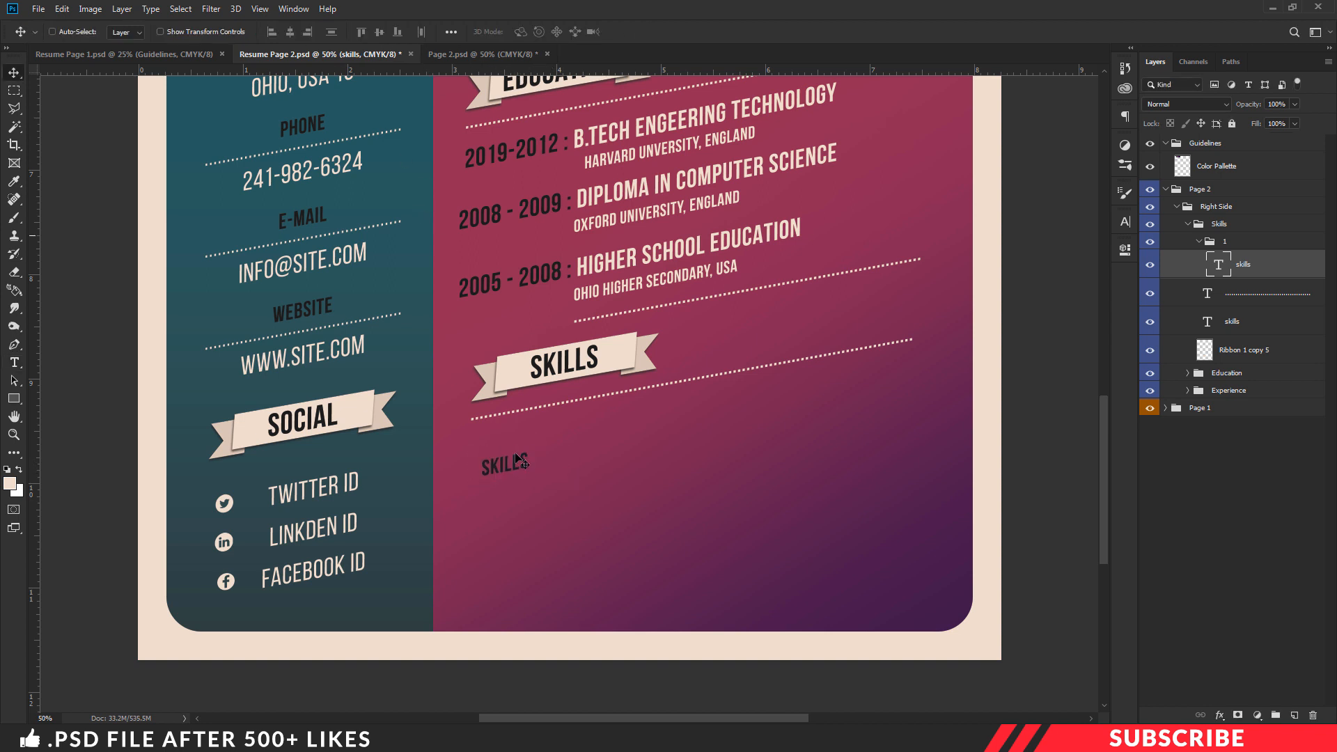
drag(498, 457, 503, 449)
- Replace the copied text with "photoshop" and align it with the start of the dotted line above
key(t)
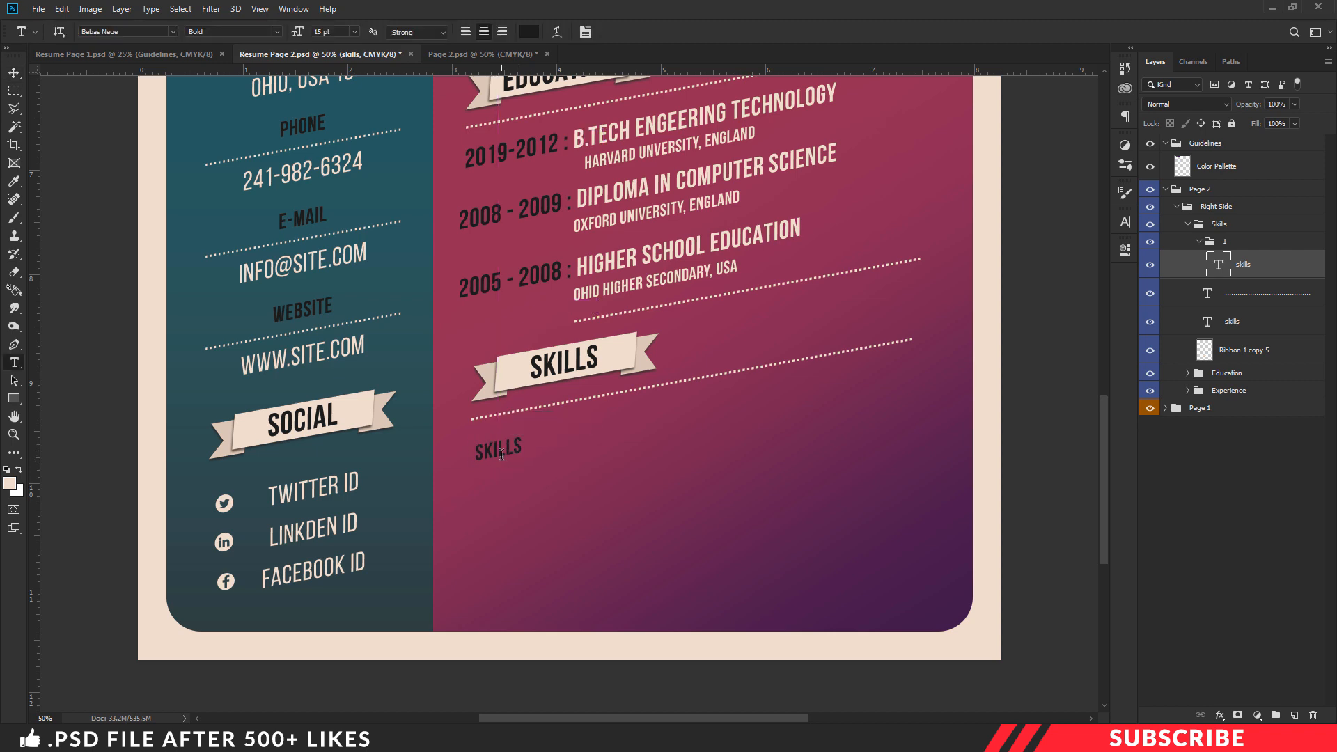
click(500, 447)
key(ctrl+a)
click(499, 449)
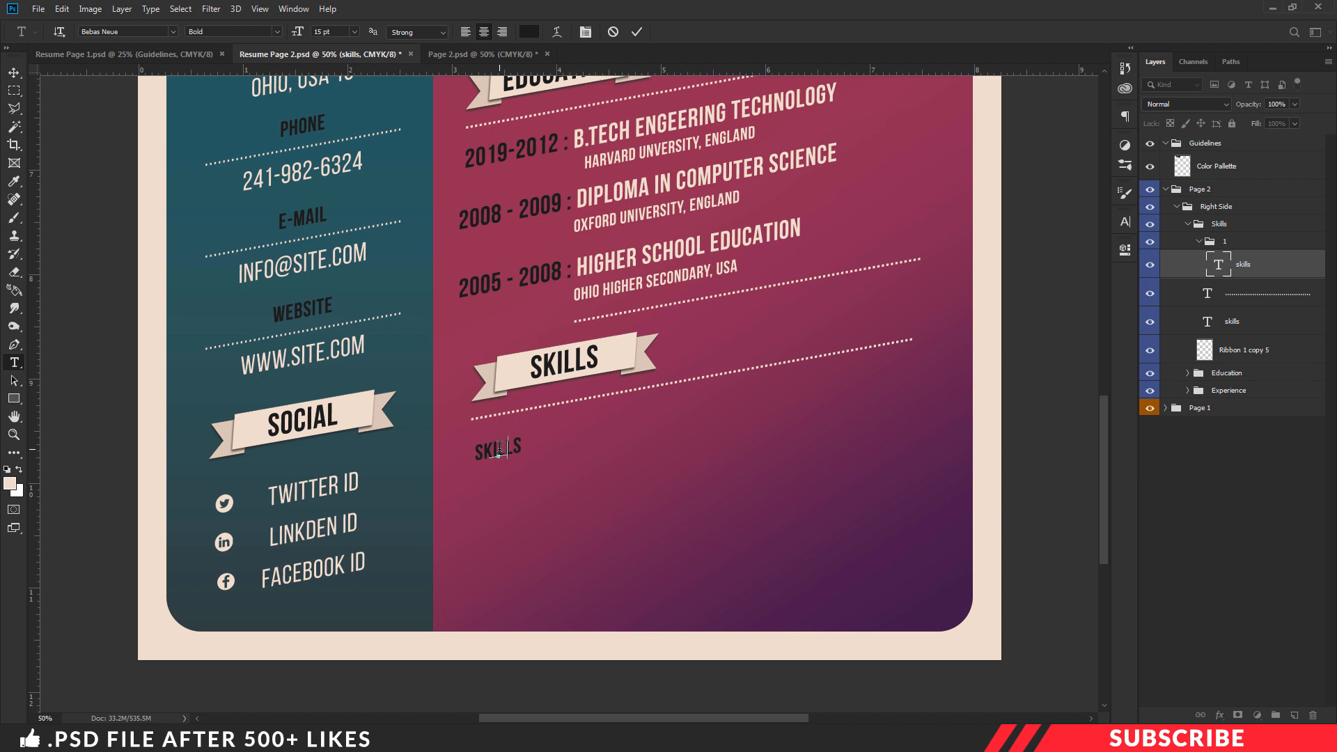
key(ctrl+a)
text(photoshop)
key(ctrl+Return)
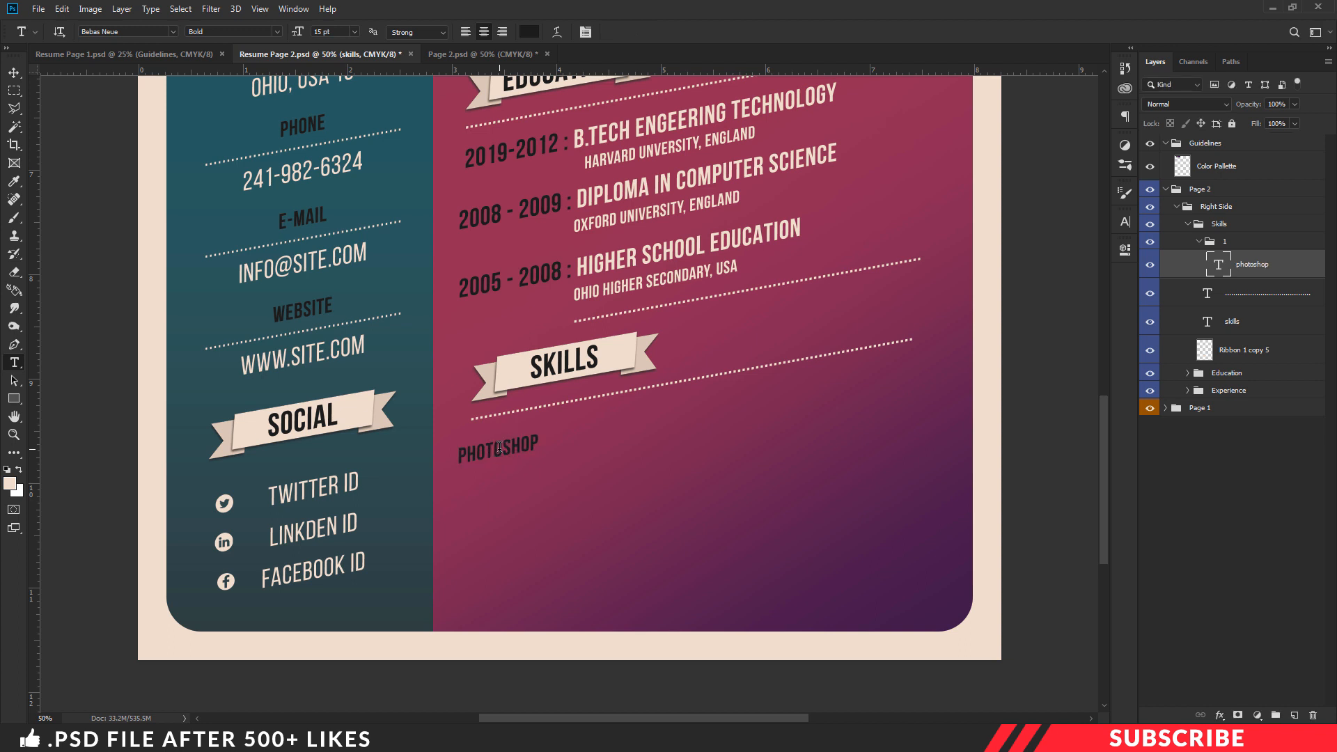
key(v)
drag(499, 451, 505, 451)
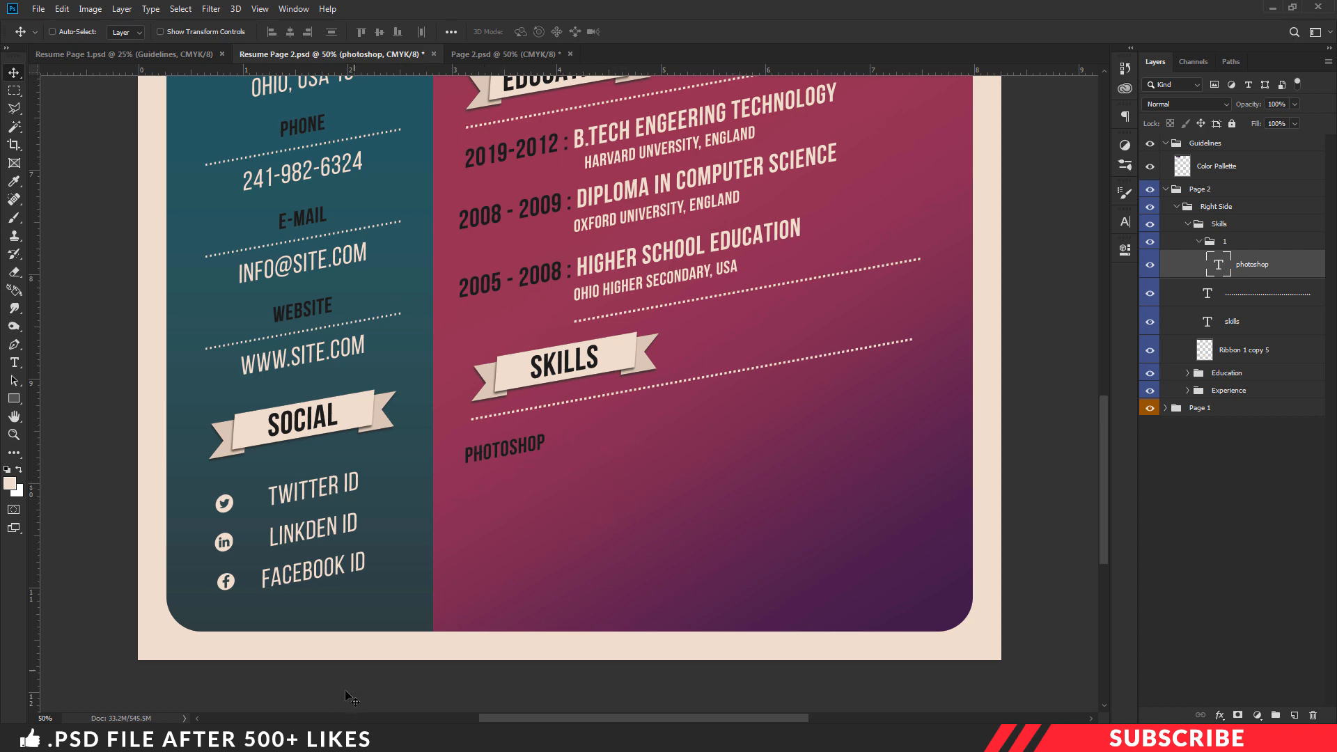
- Open the Star PSD from the Project File folder, copy its star layer into group 1, and close the star document
click(292, 738)
click(471, 376)
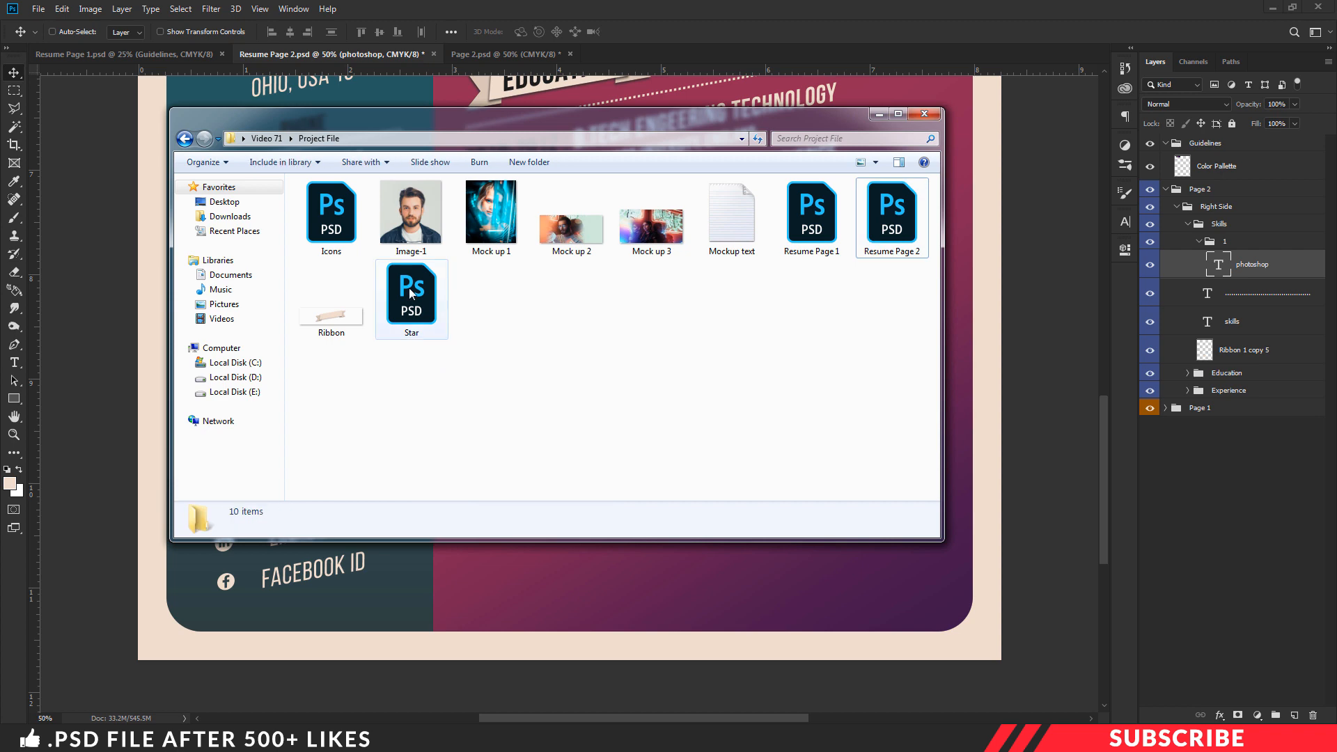
double_click(414, 302)
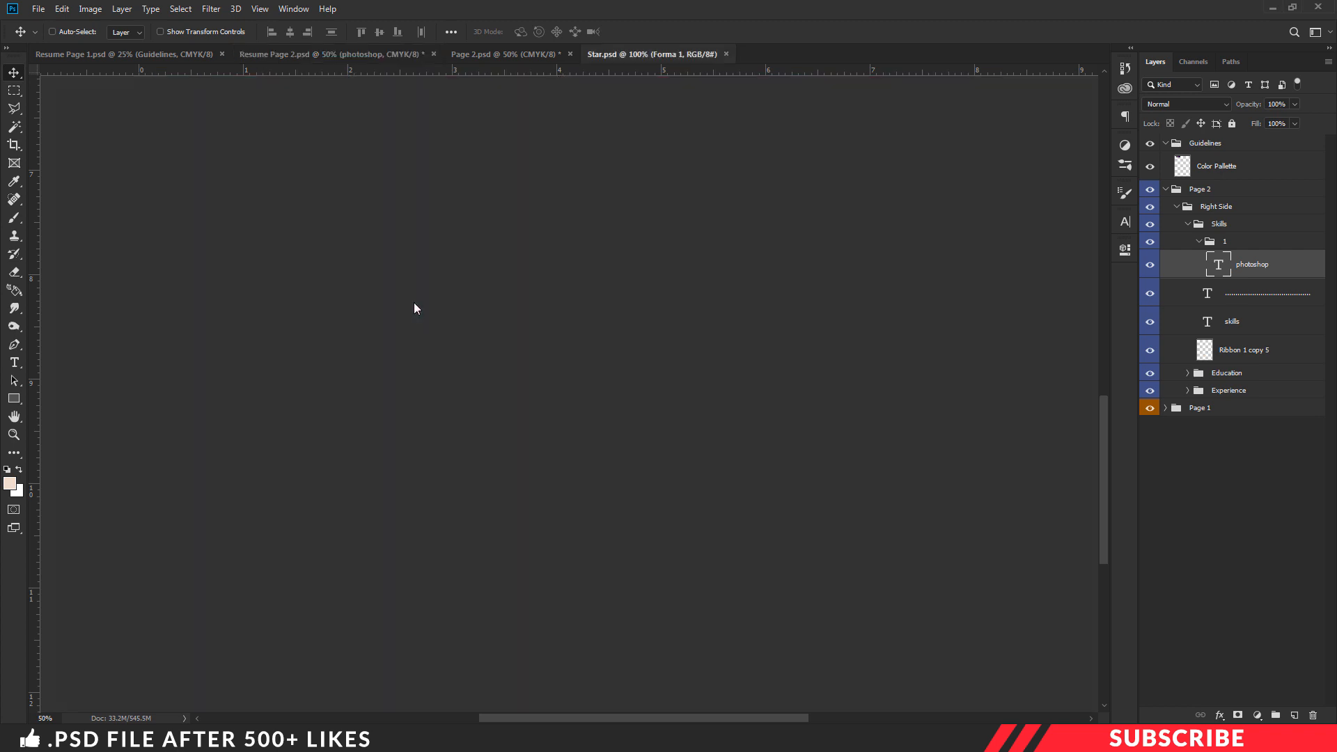
drag(627, 55, 600, 72)
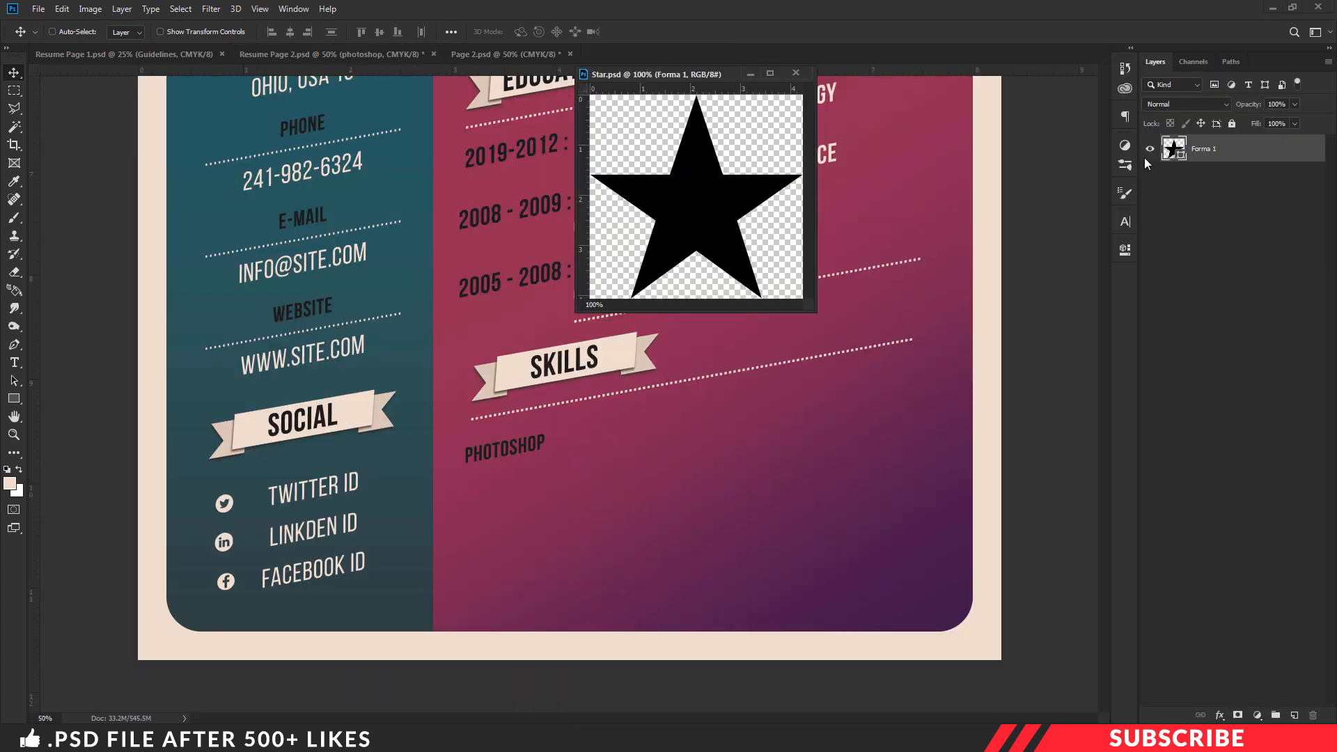
drag(1173, 148, 544, 479)
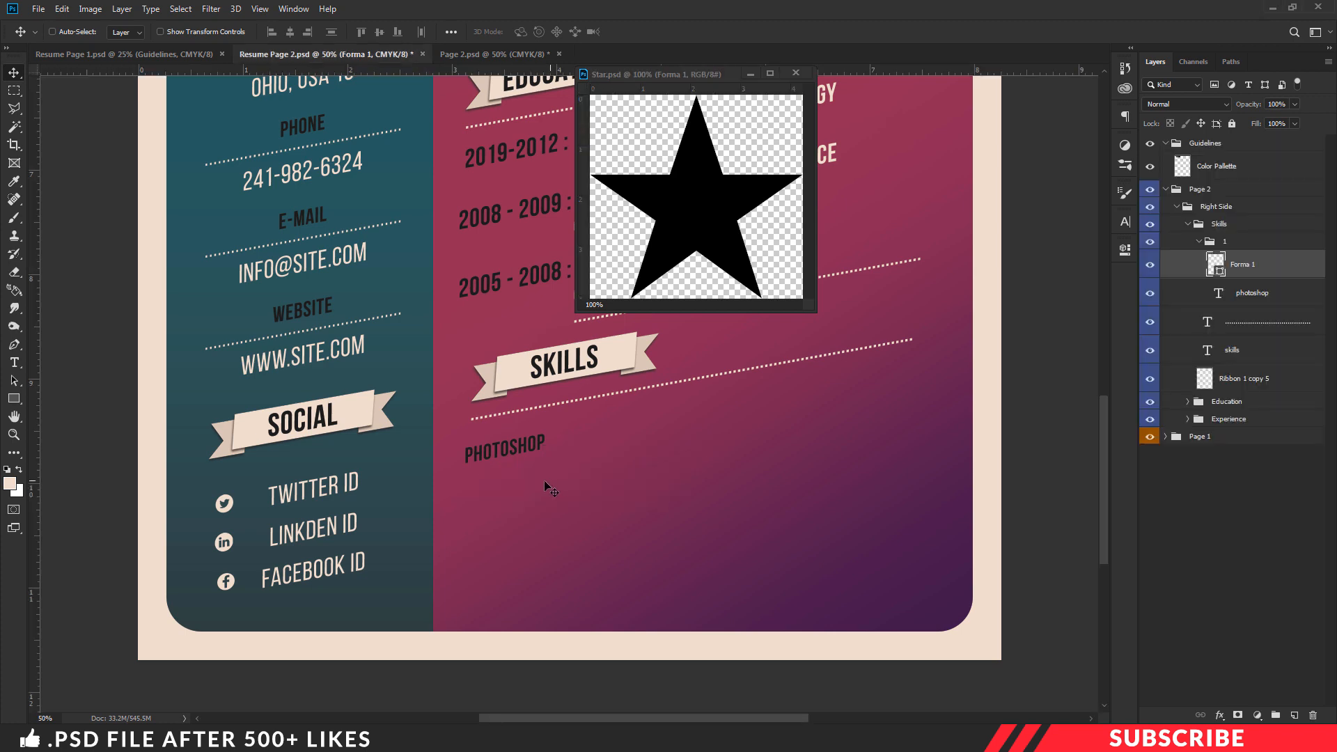
click(796, 73)
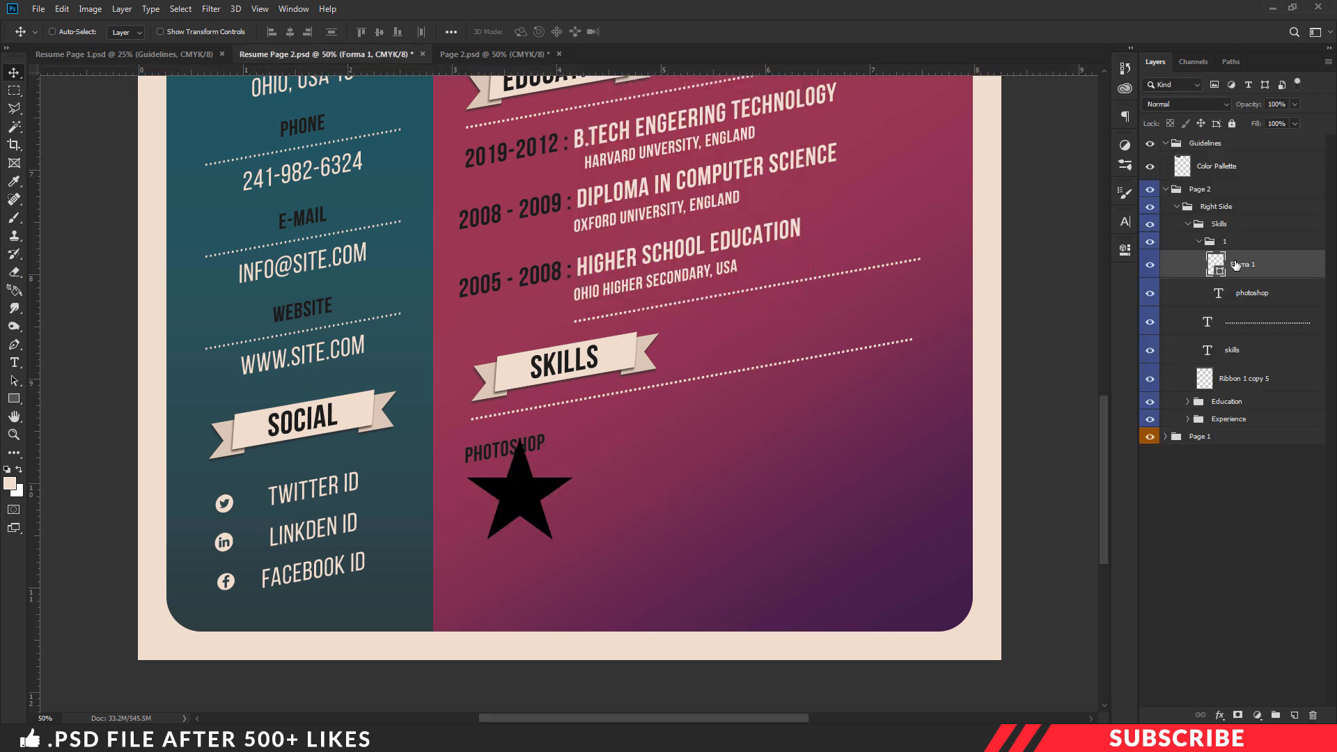
- Skew the star vertically by about -13.7° to match the slanted text and shrink it to a small rating icon
key(ctrl+plus)
scroll(640, 497, down, 1)
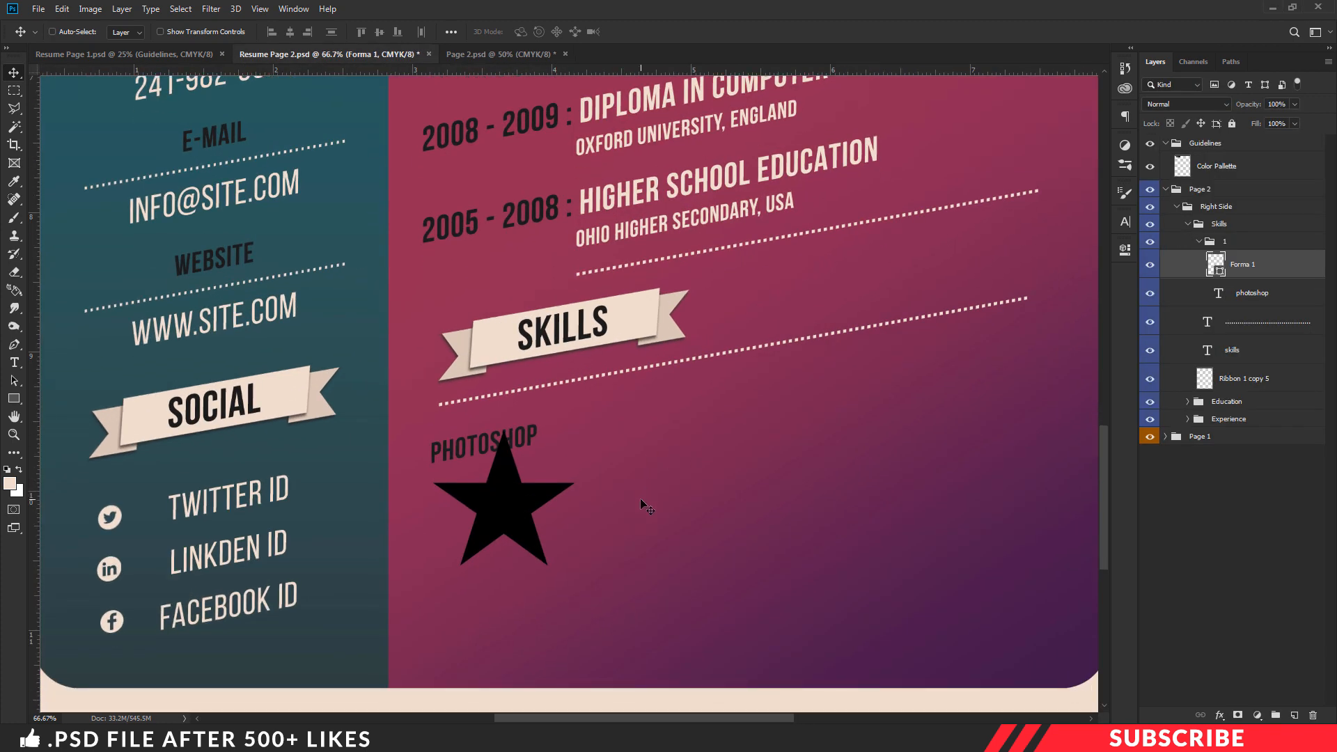
key(ctrl+t)
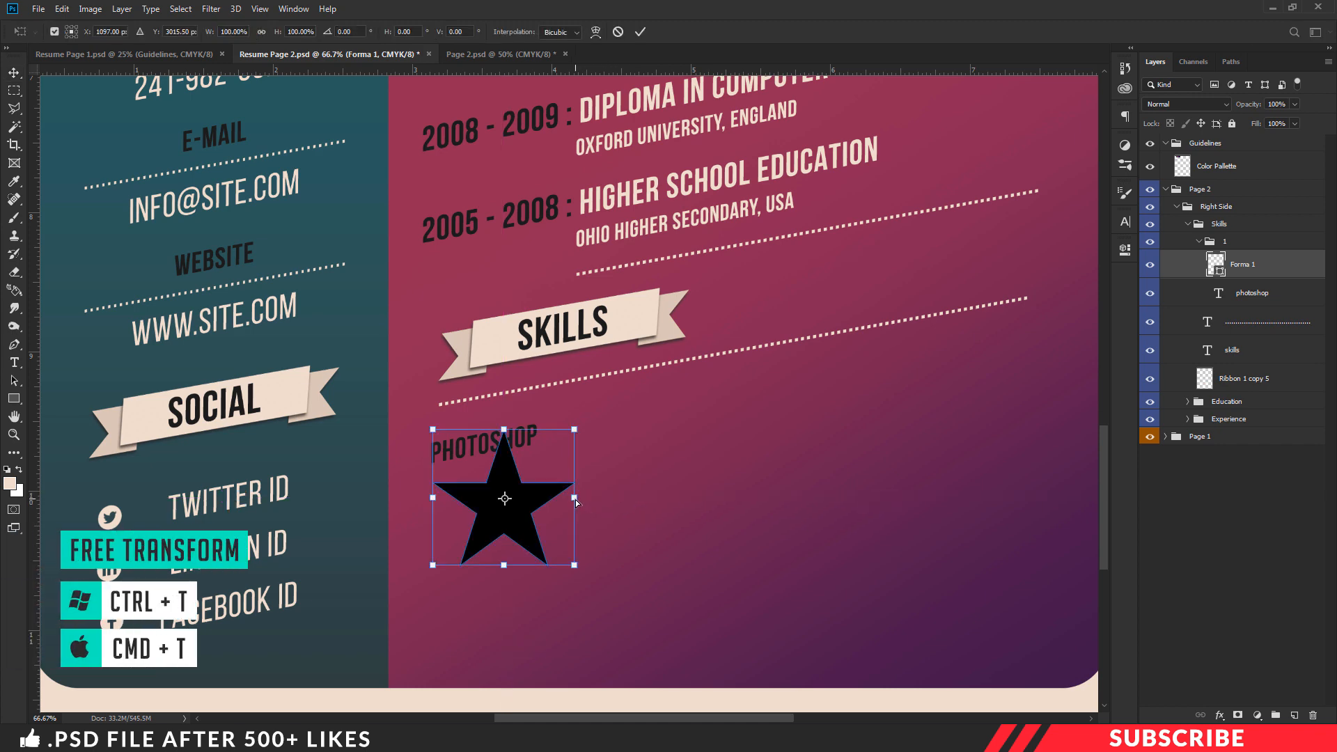
drag(575, 498, 575, 482)
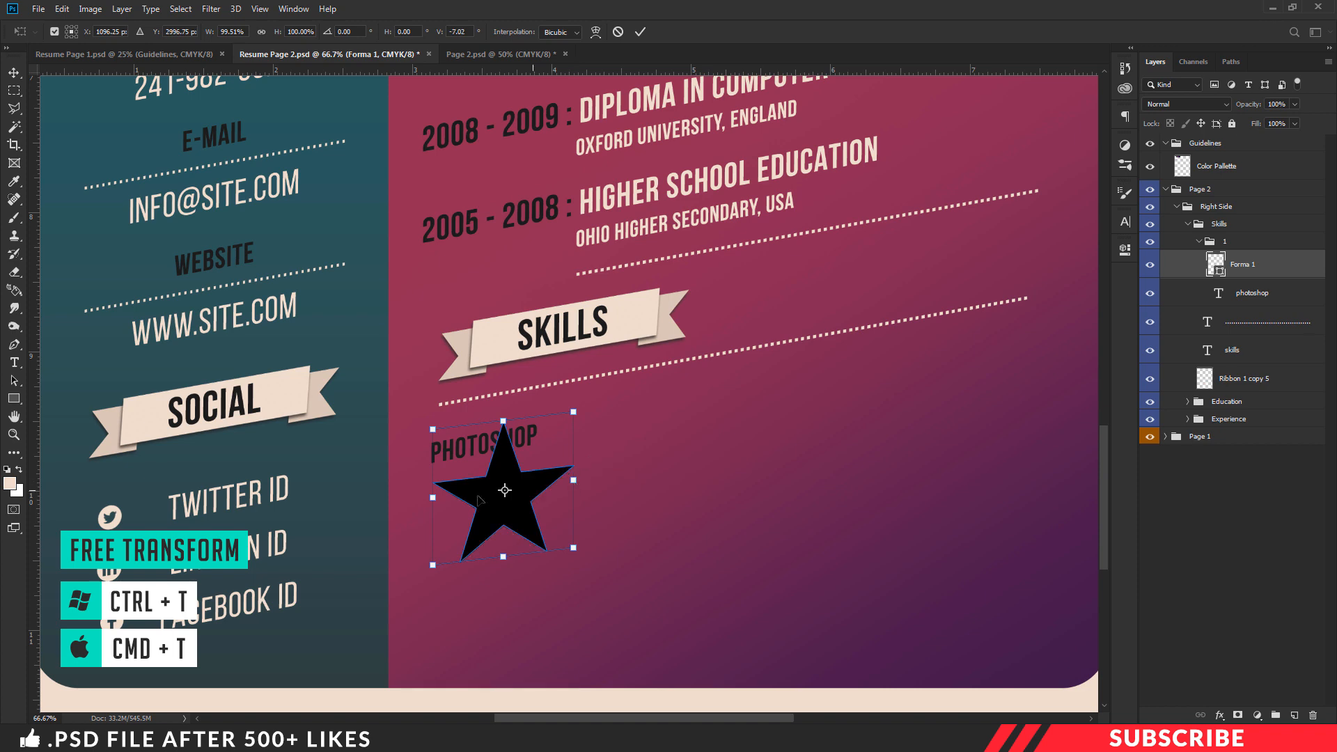
drag(432, 498, 432, 516)
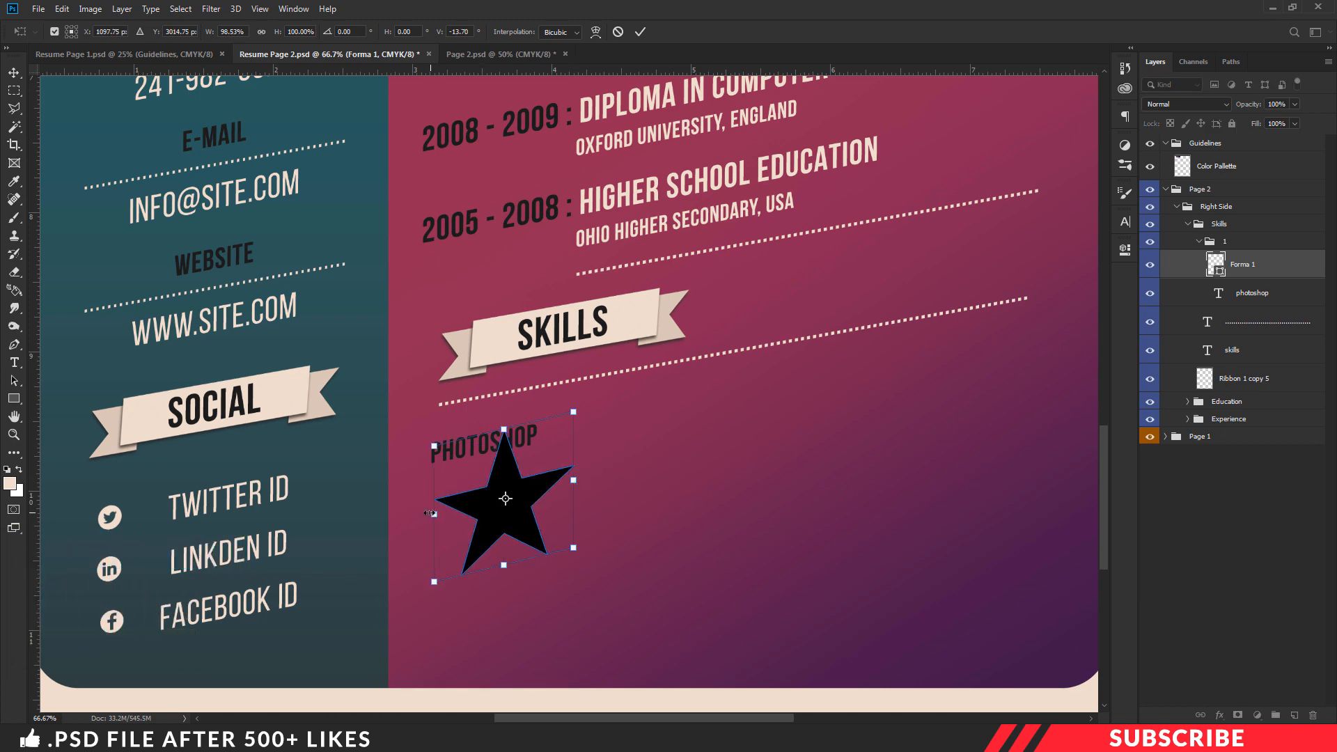
drag(573, 550, 468, 480)
key(ctrl+plus)
key(ctrl+plus)
drag(306, 606, 526, 528)
drag(502, 584, 446, 537)
key(Return)
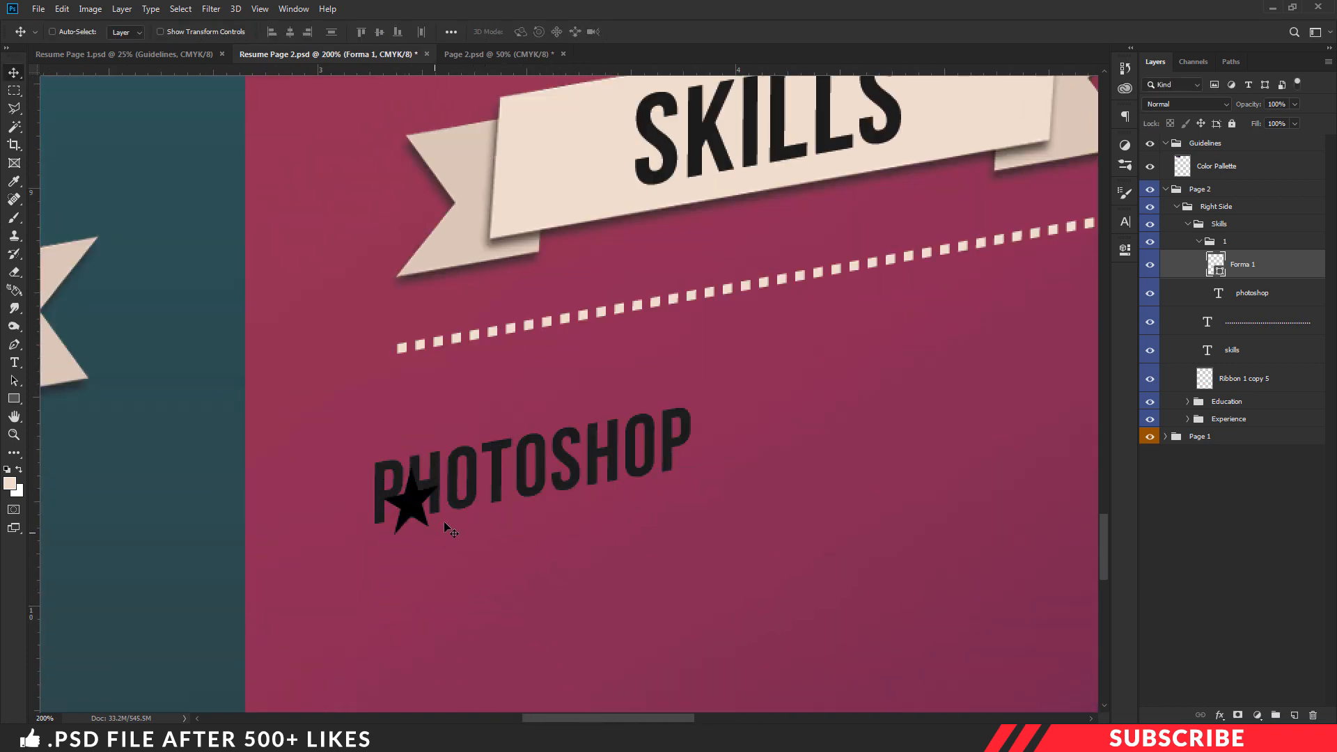
- Place the star below the start of the Photoshop label and duplicate it four times into an evenly spaced, slanted row
key(ctrl+minus)
scroll(453, 522, down, 2)
drag(489, 404, 648, 406)
key(Left)
key(Left)
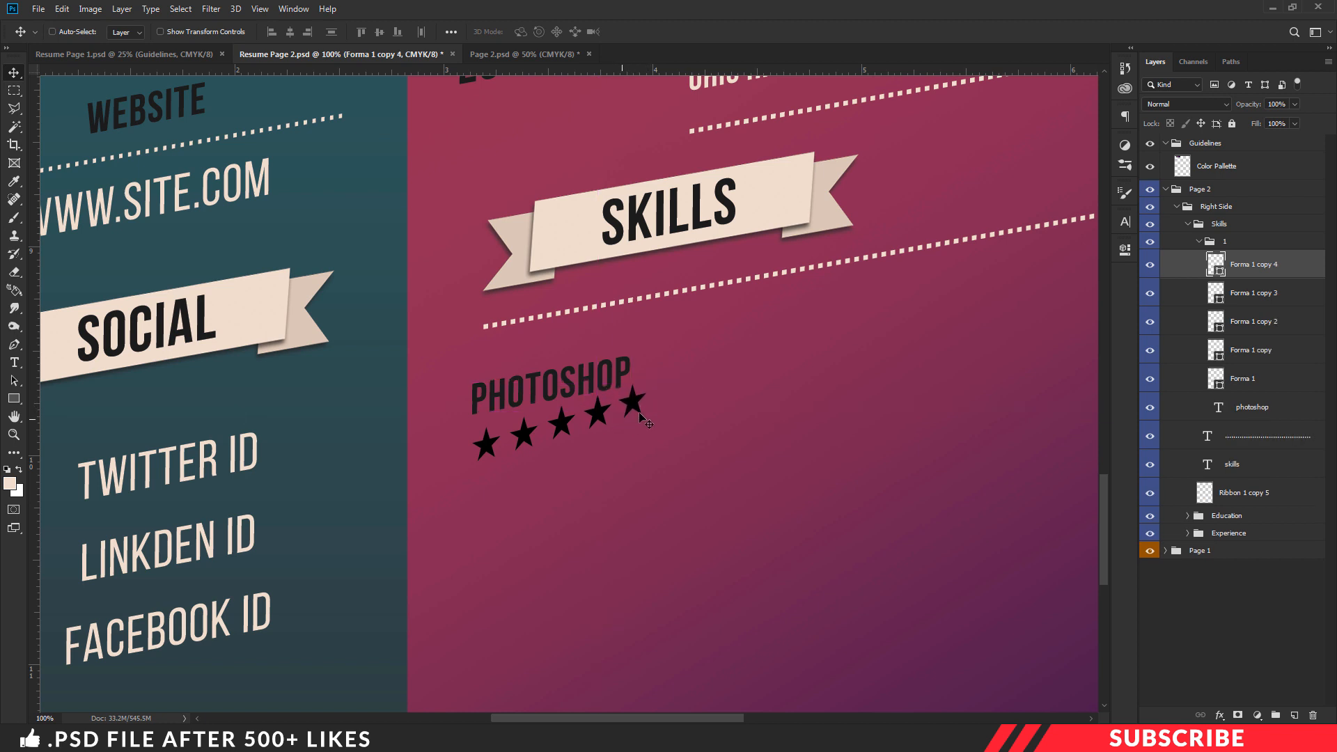
- Select all five star layers and move them slightly down to leave a gap below the Photoshop label
shift+click(1253, 379)
drag(636, 409, 638, 421)
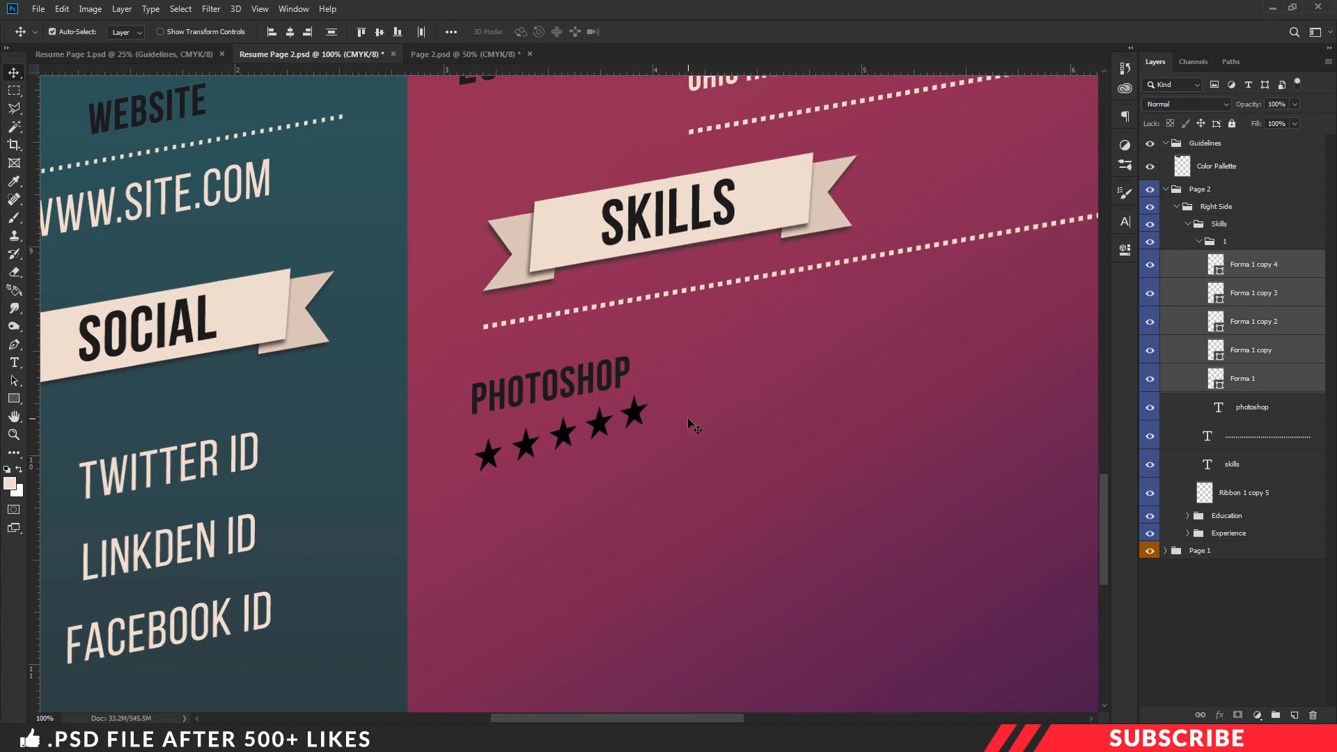
key(ctrl+minus)
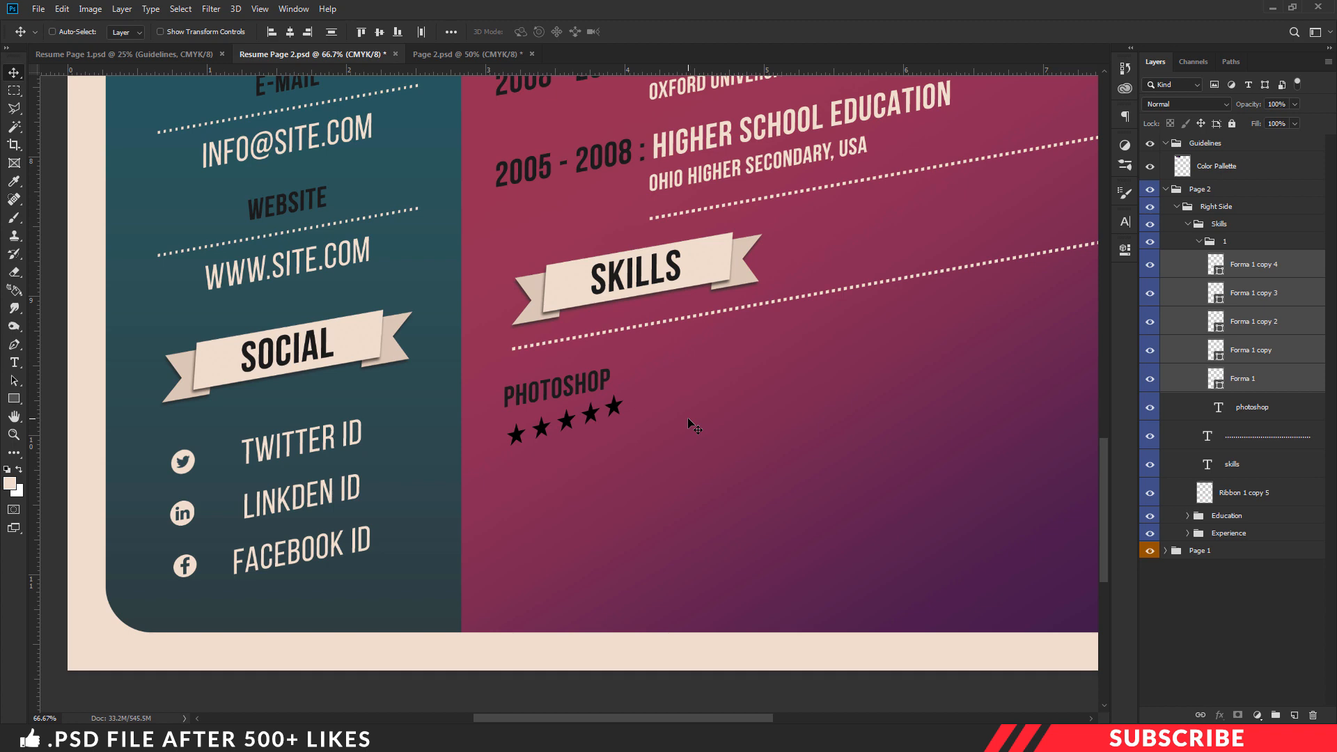
key(Left)
key(Left)
key(Left)
key(Left)
key(Down)
key(Down)
key(Down)
key(ctrl+plus)
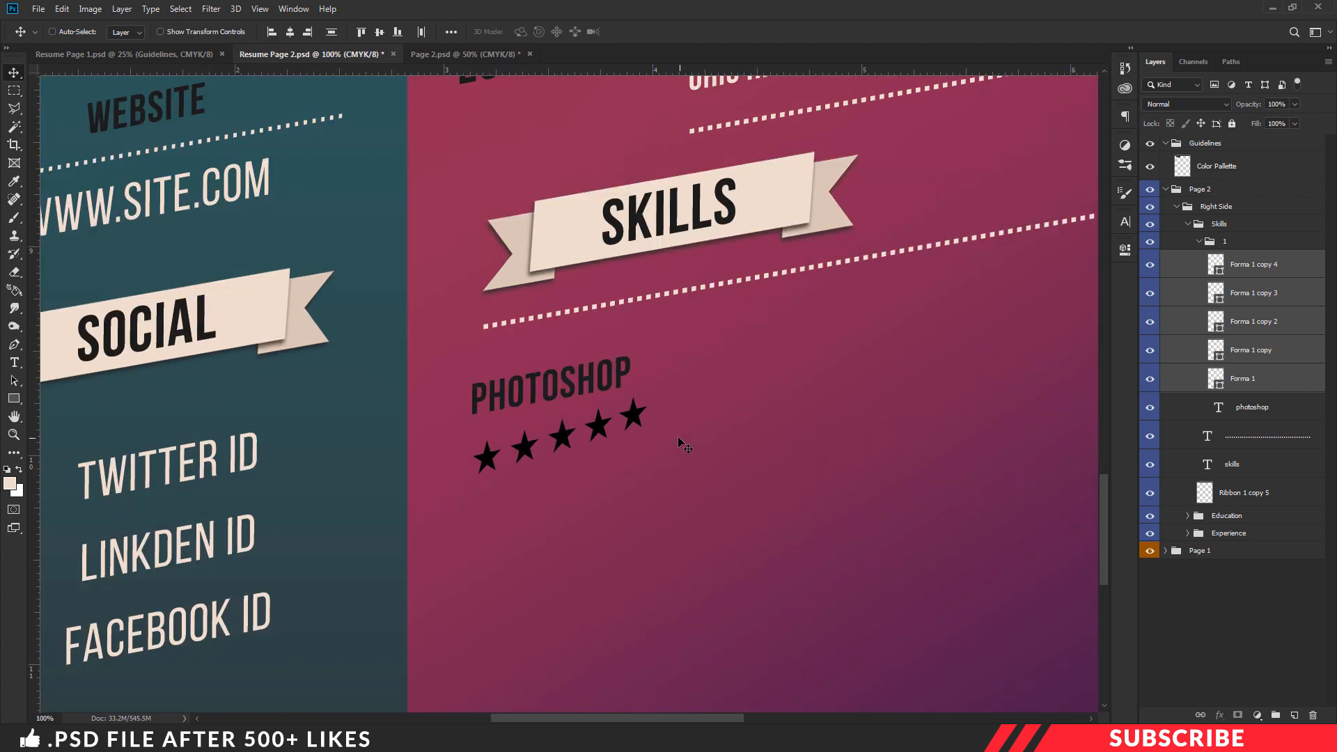
key(ctrl+t)
drag(660, 416, 662, 418)
key(Return)
key(ctrl+z)
- Scale the five stars to about 96%, rotate them about 4.5°, and fit the row beneath the Photoshop label
key(ctrl+t)
drag(659, 422, 636, 470)
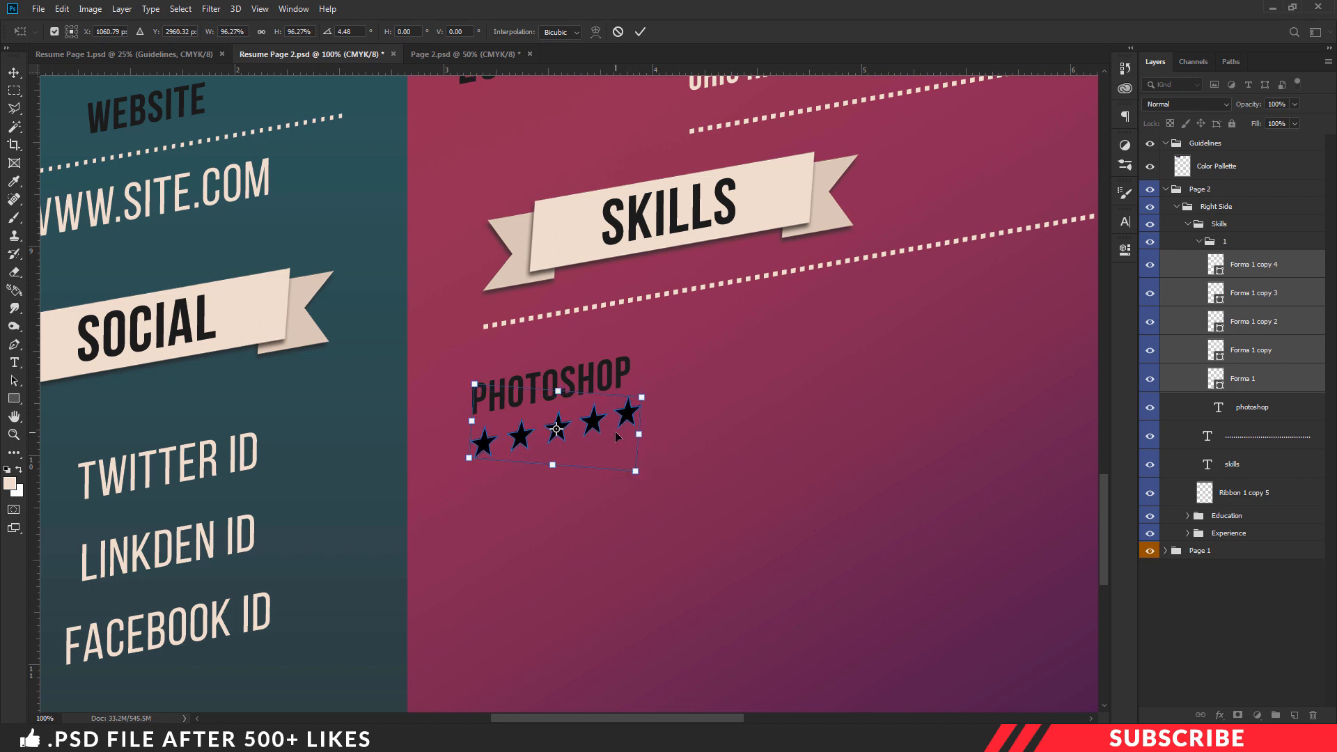
key(Return)
key(ctrl+minus)
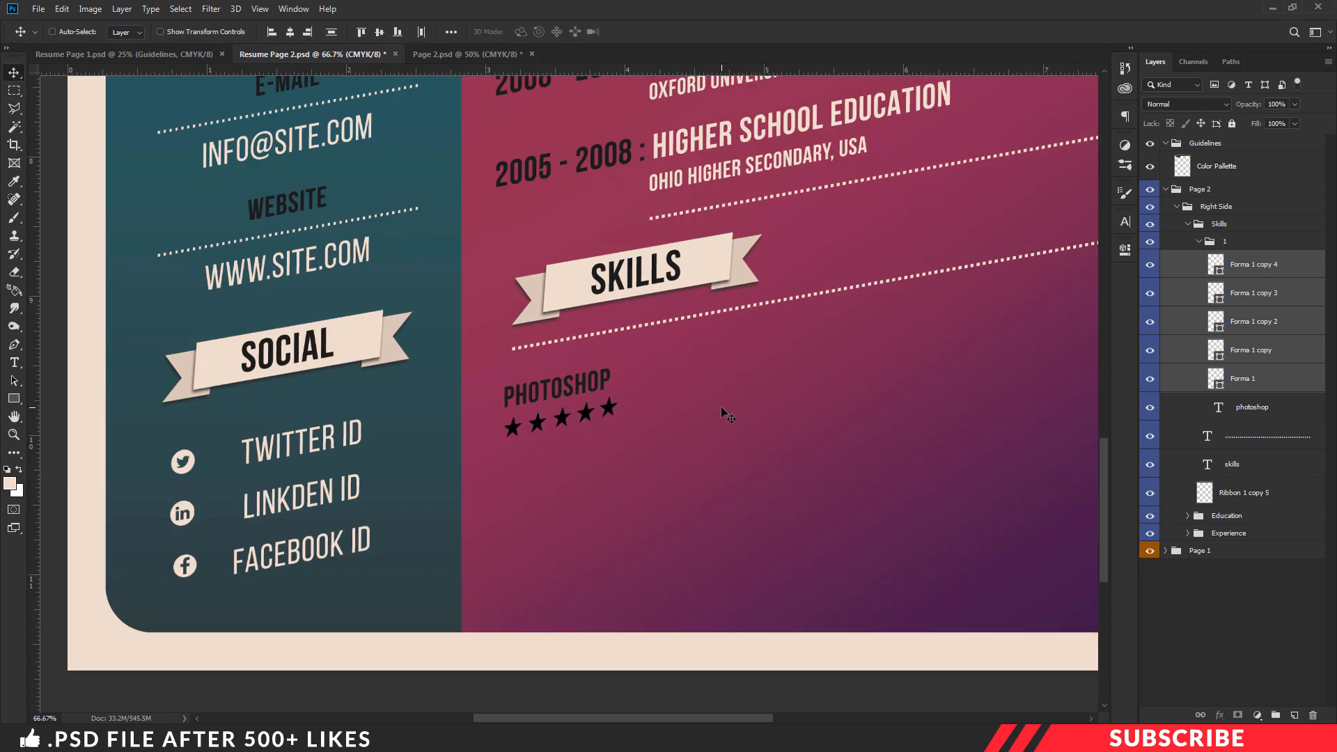
- Fill the first two stars under the Photoshop label with the cream palette swatch color #eeddce
key(ctrl+minus)
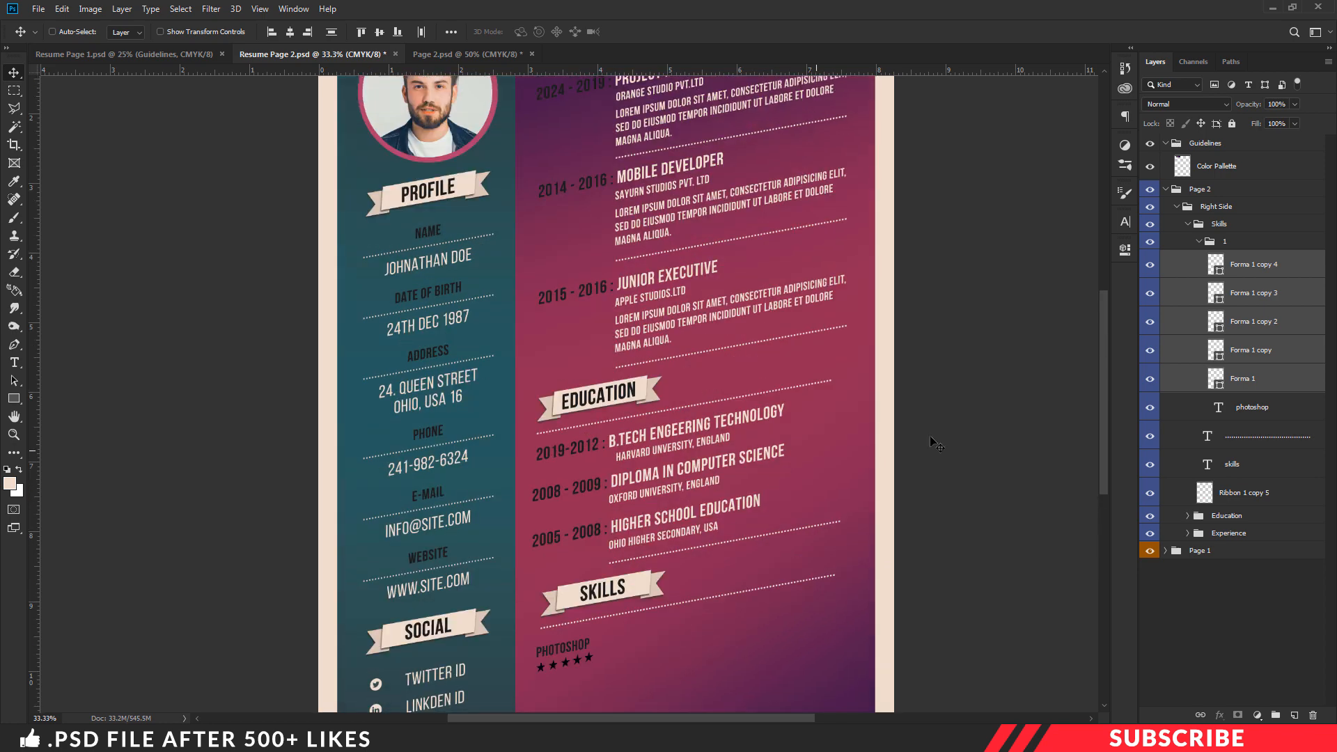
double_click(1219, 383)
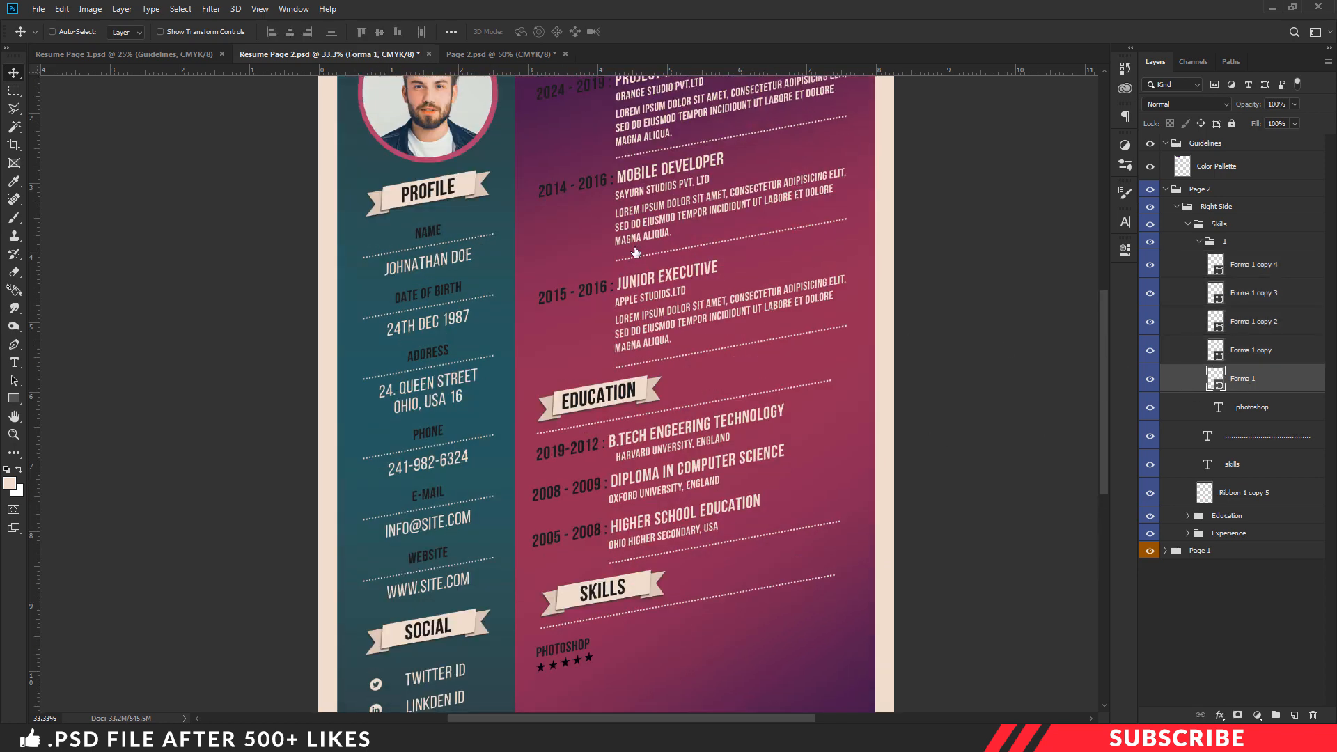
key(ctrl+minus)
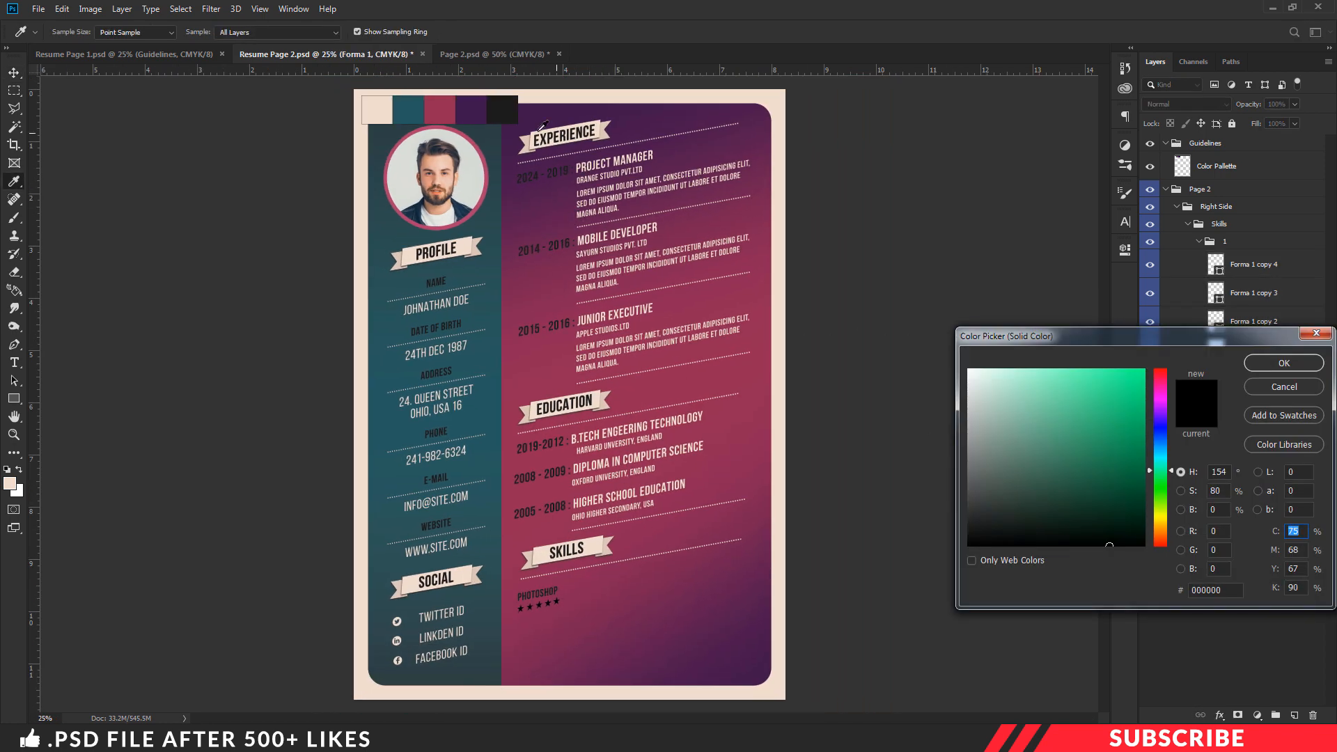
click(378, 114)
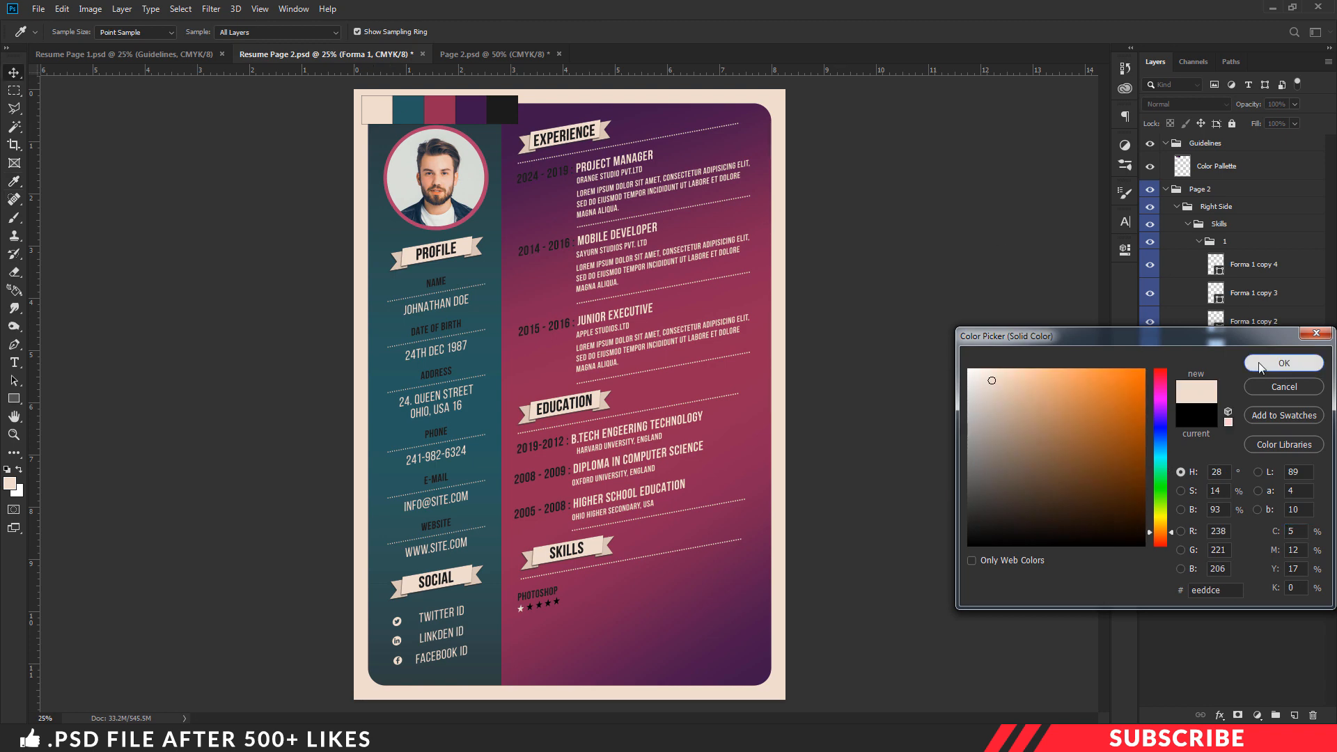
click(1284, 364)
double_click(1218, 355)
click(385, 115)
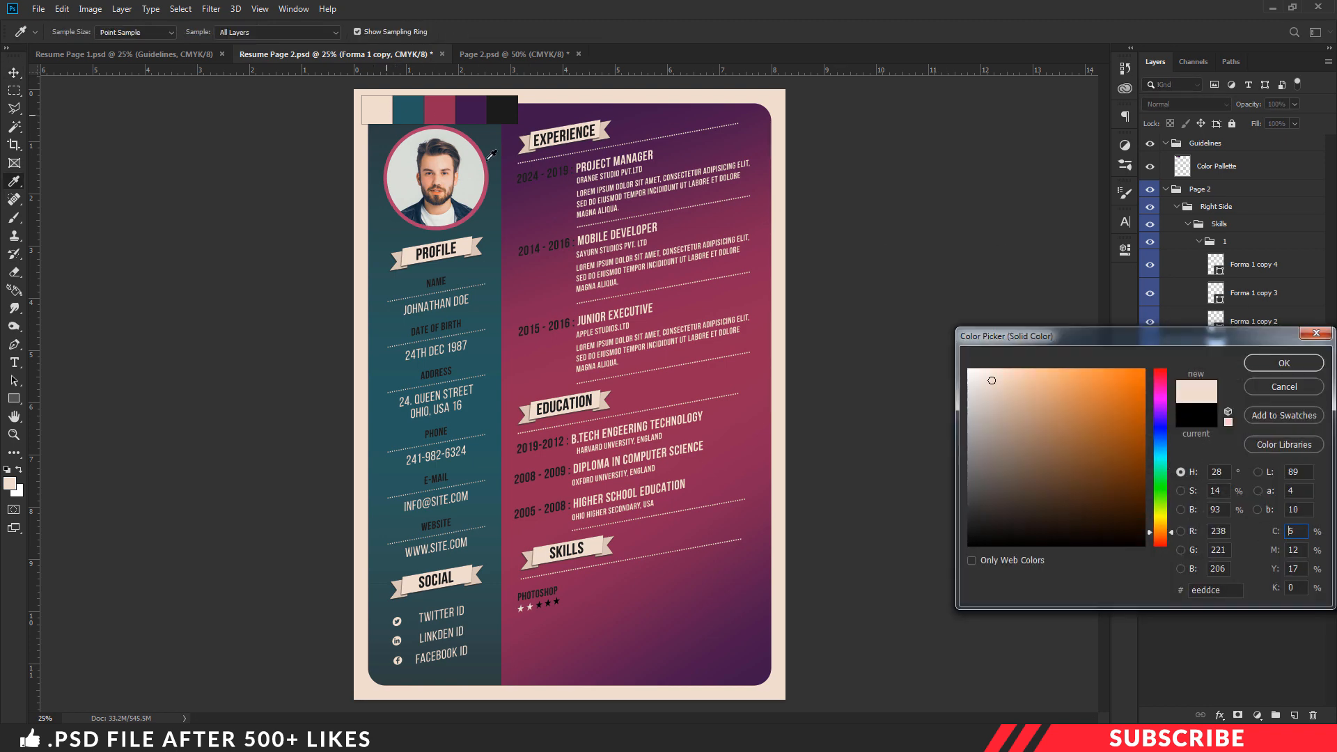
click(1281, 363)
- Fill the third and fourth Photoshop rating stars with the same cream swatch color, leaving the fifth black
double_click(1215, 323)
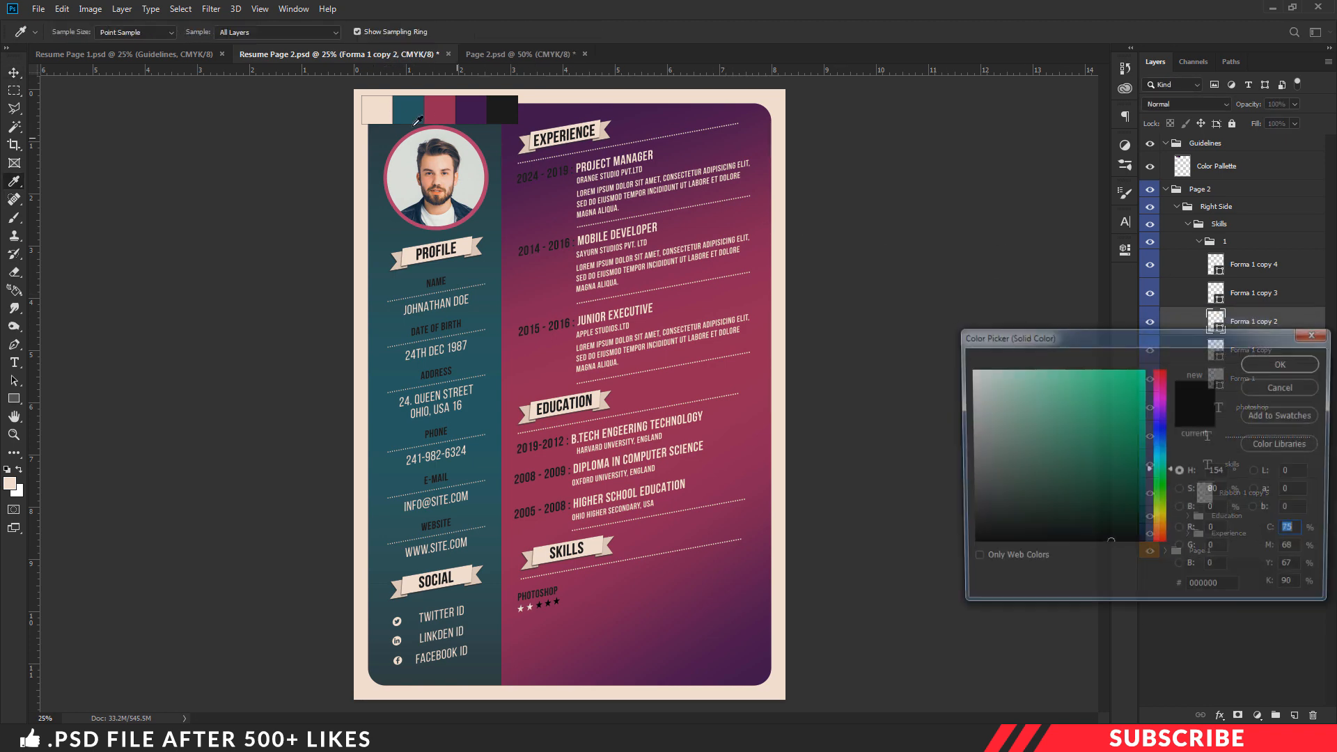
click(381, 115)
click(1272, 363)
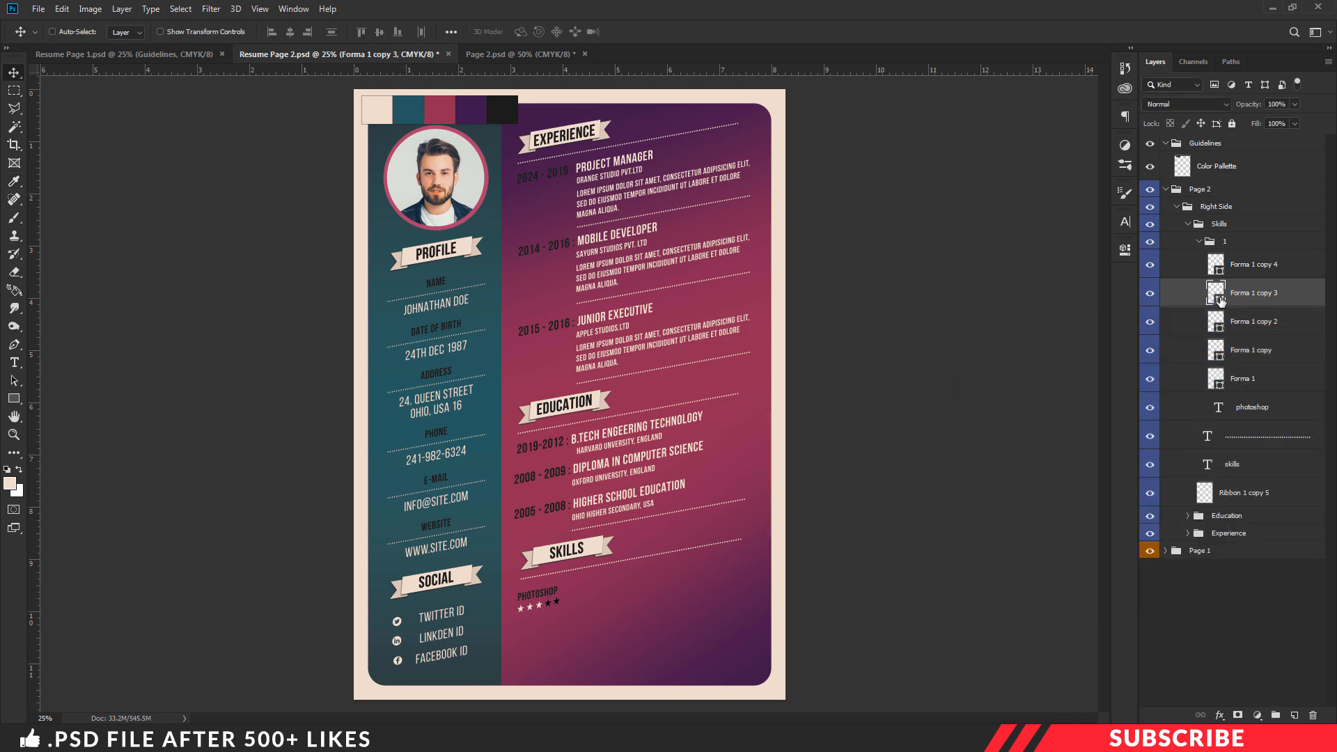
double_click(1215, 293)
click(380, 115)
click(1271, 364)
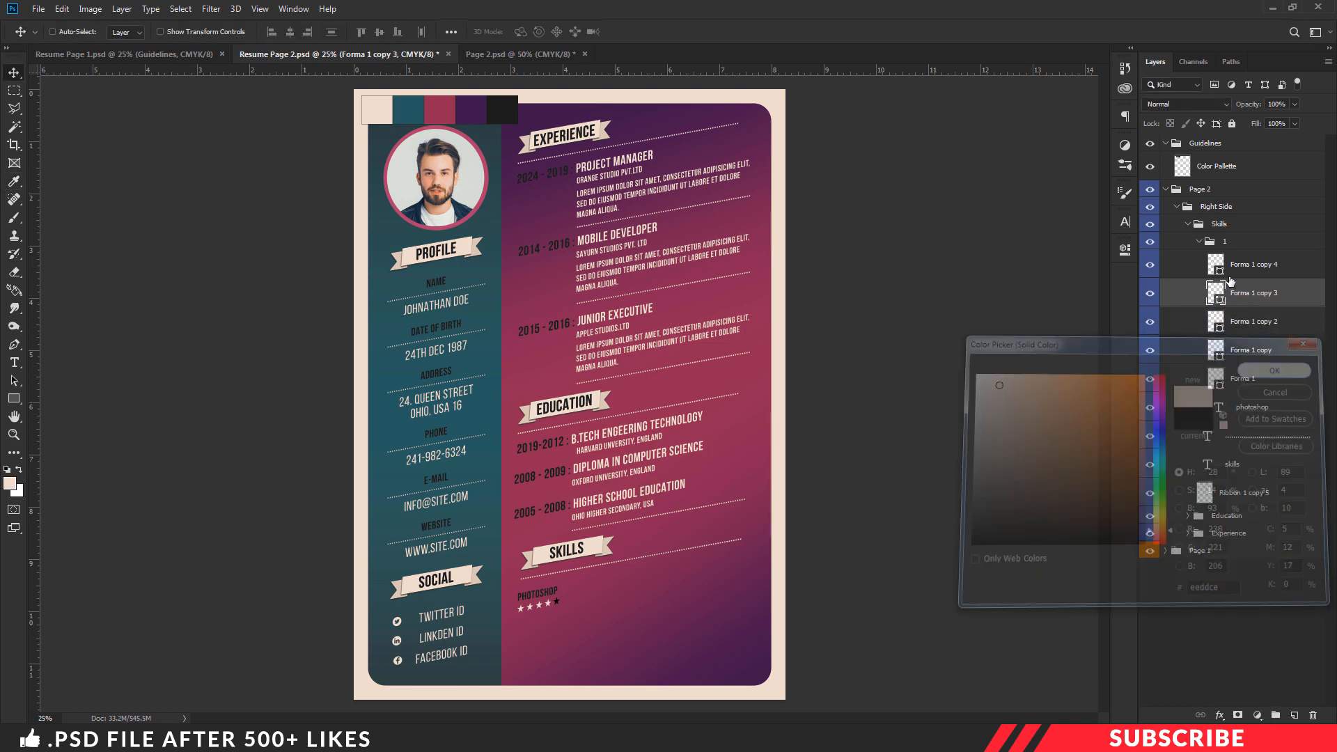
- Collapse skill group 1 and duplicate it twice downward to form an evenly spaced column of three rated skills
click(1199, 242)
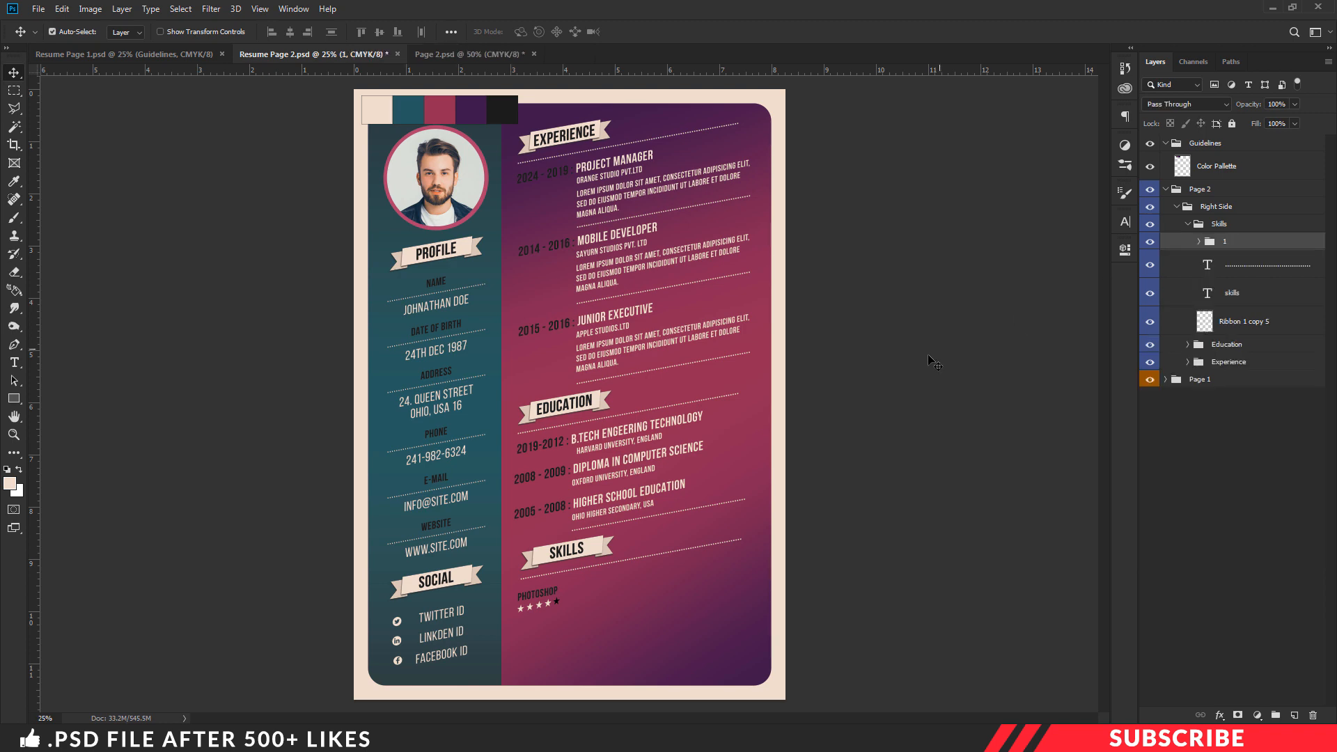
key(ctrl+plus)
key(ctrl+plus)
drag(1101, 341, 1099, 428)
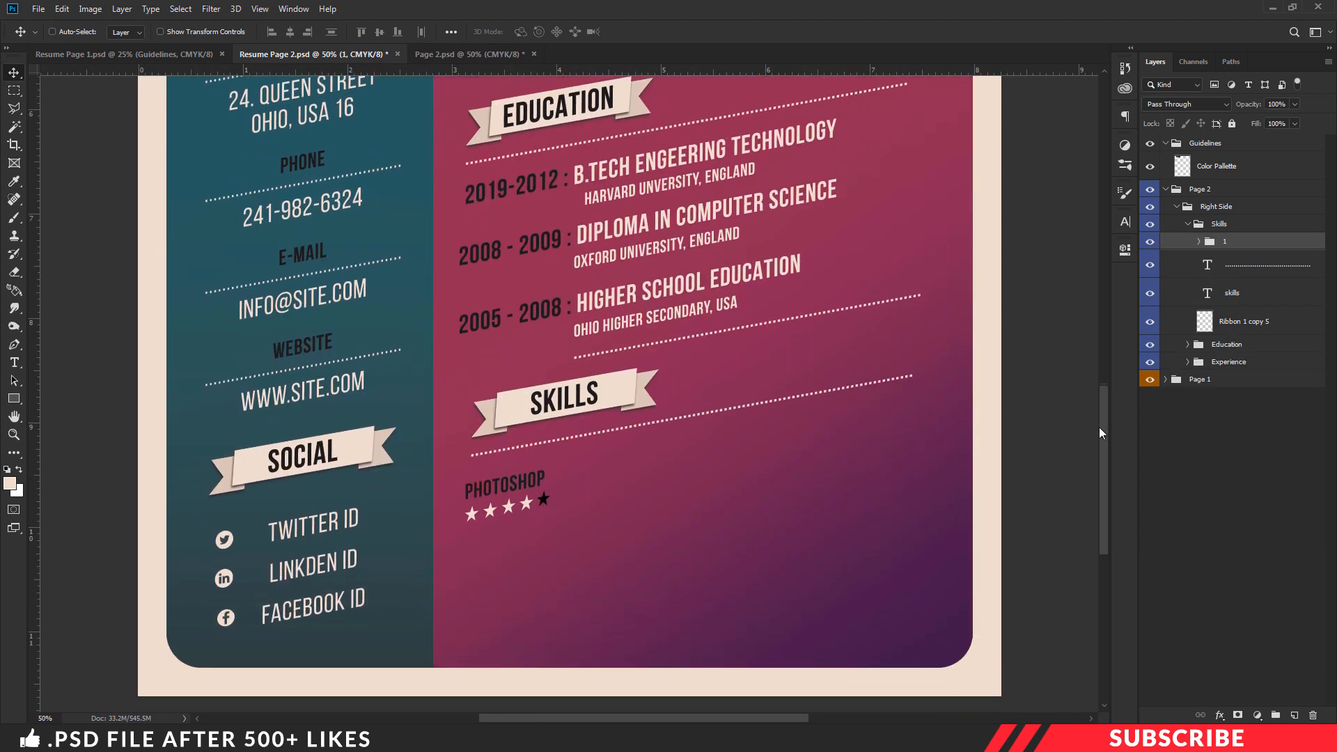
key(ctrl+plus)
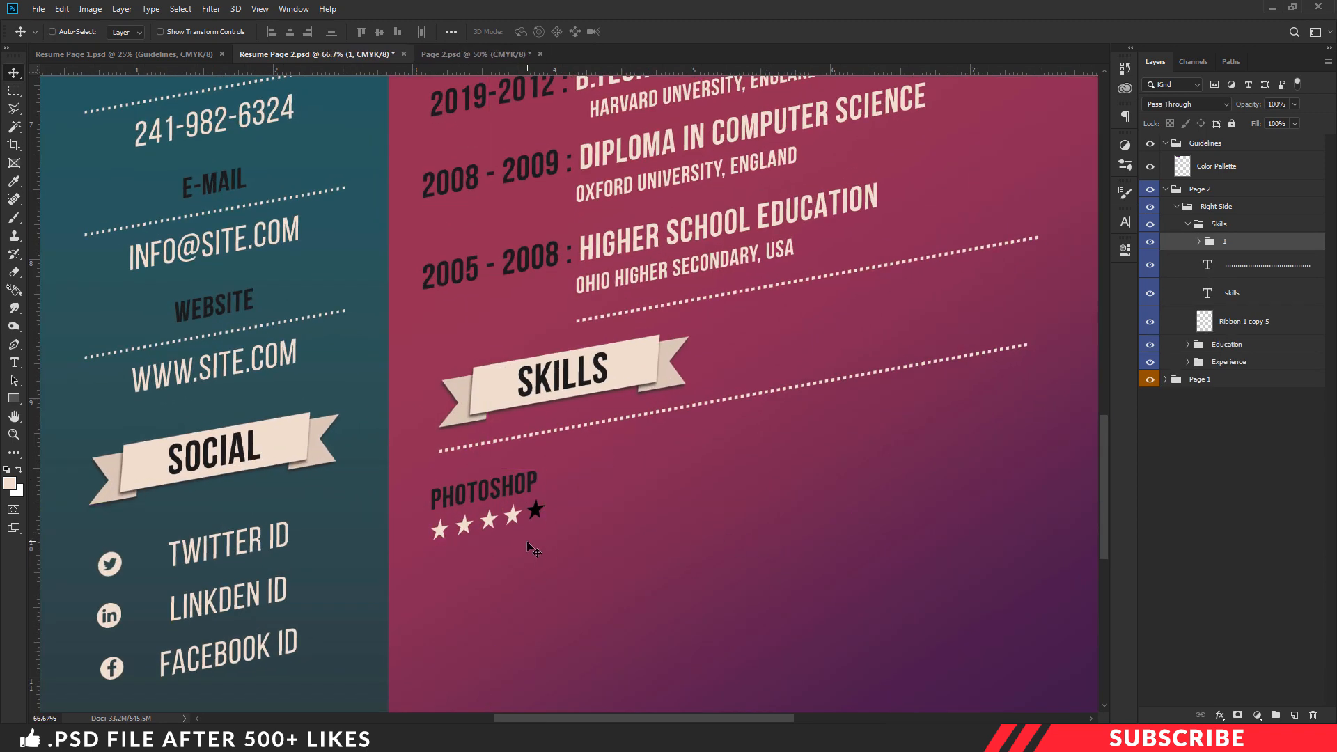
scroll(1045, 440, down, 8)
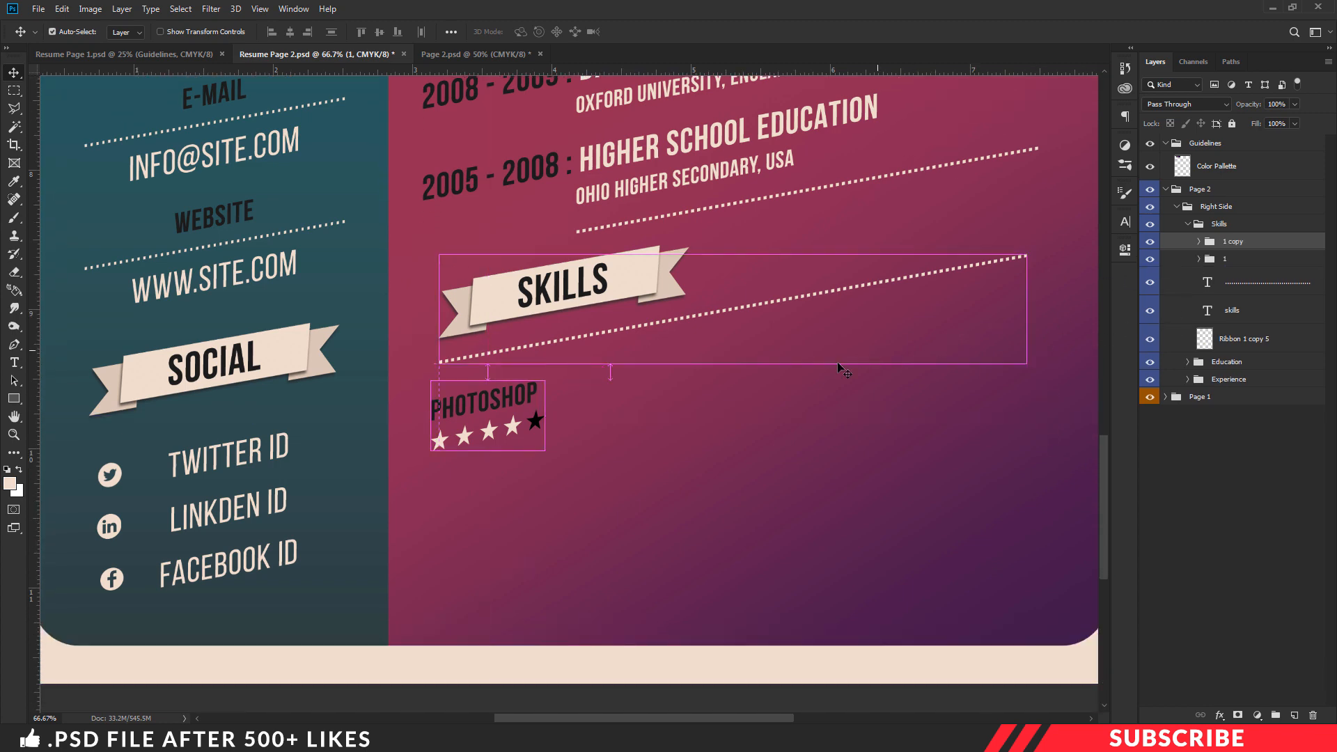
alt+drag(519, 431, 521, 553)
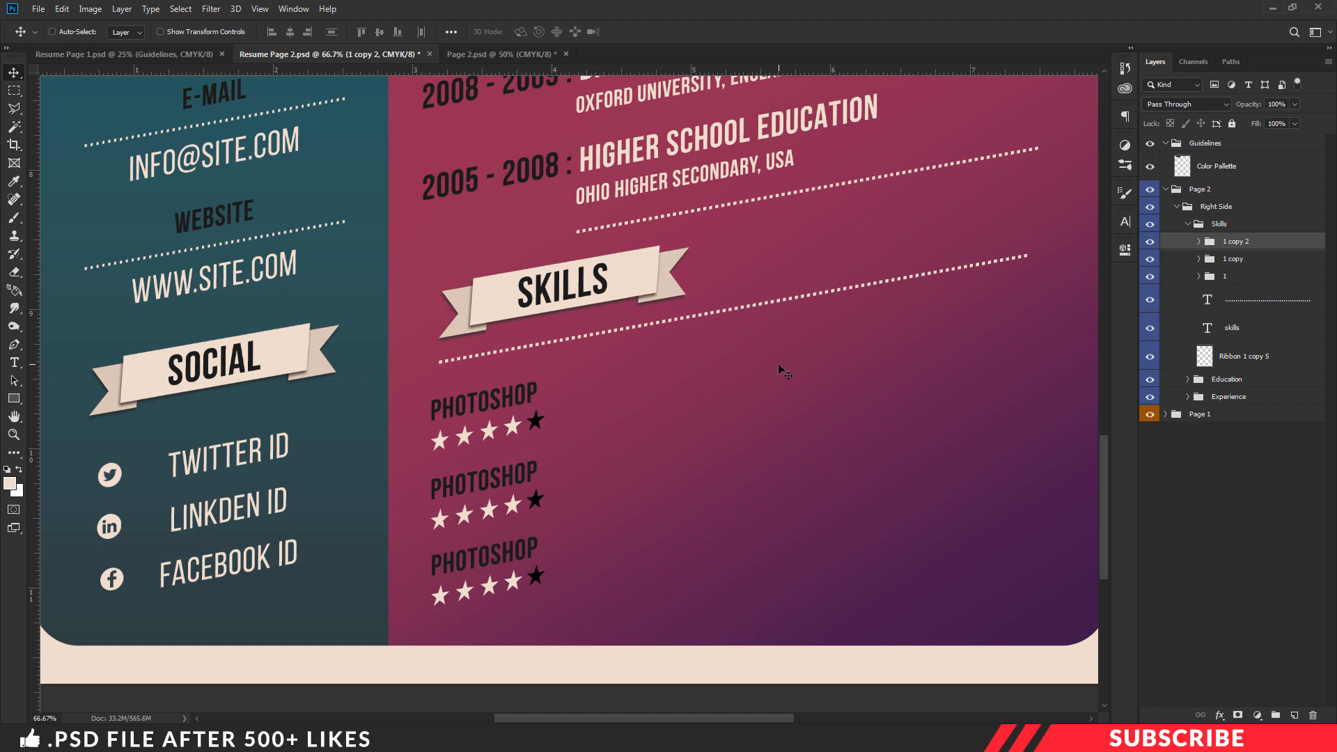
- Duplicate the three skill groups together and place the copies along the slant to form a three-column grid
shift+click(1234, 278)
key(ctrl+j)
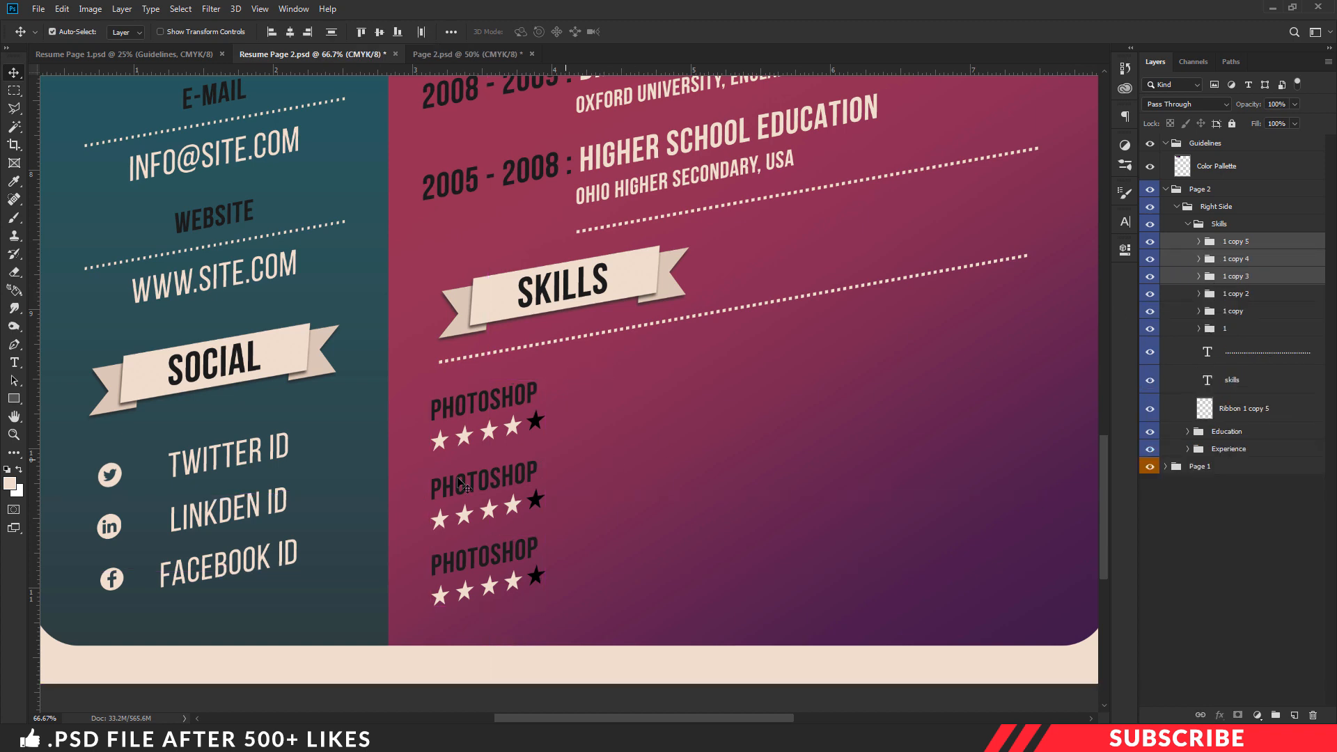
drag(460, 482, 857, 418)
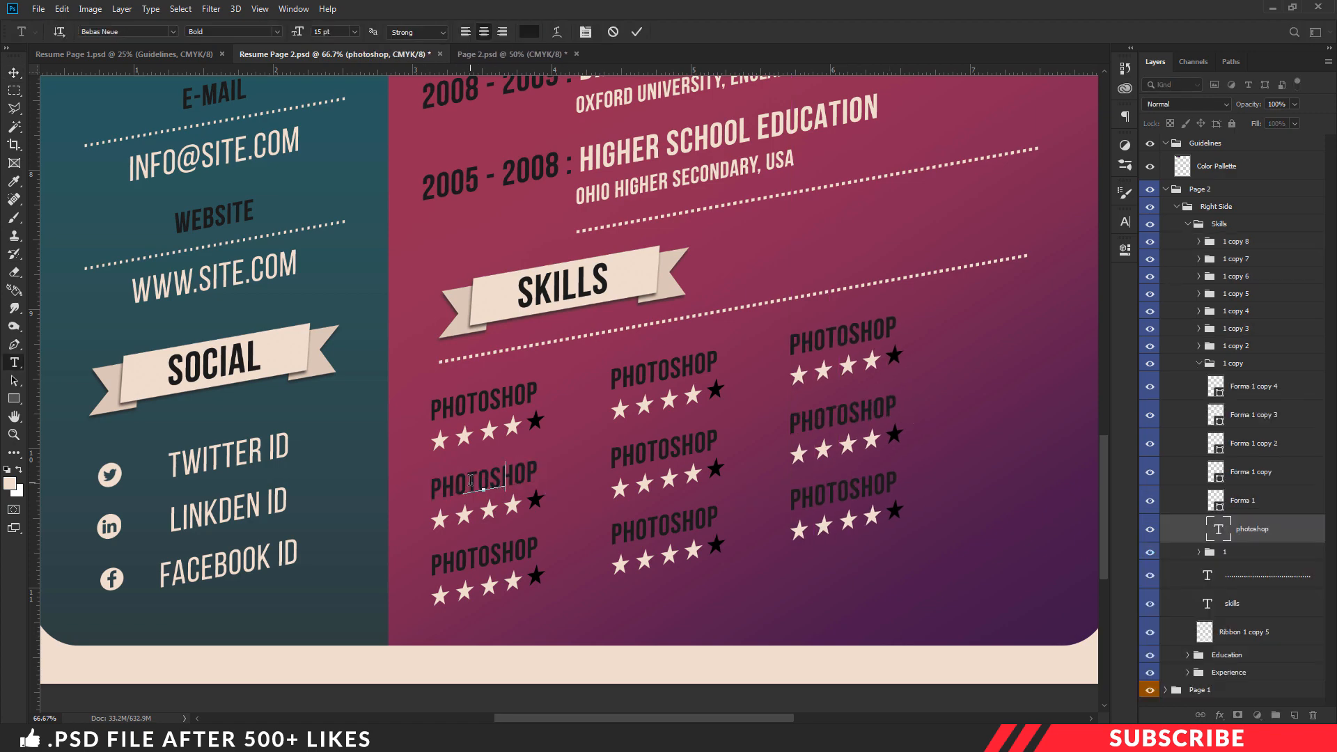
- Relabel the second and third skills in the first column as INDESIGN and ILLUSTRATOR, and make the InDesign rating's fourth star black
click(1219, 416)
double_click(483, 555)
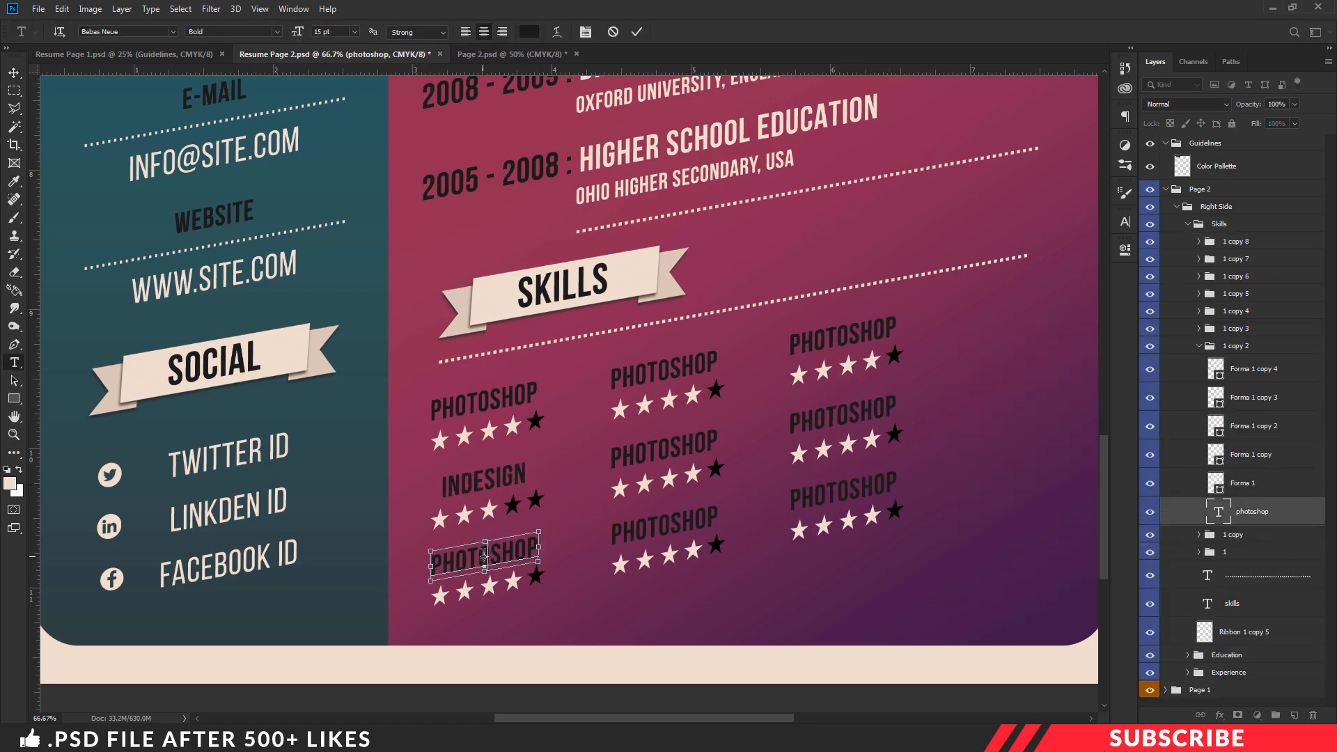
text(ILLUSTRATOR)
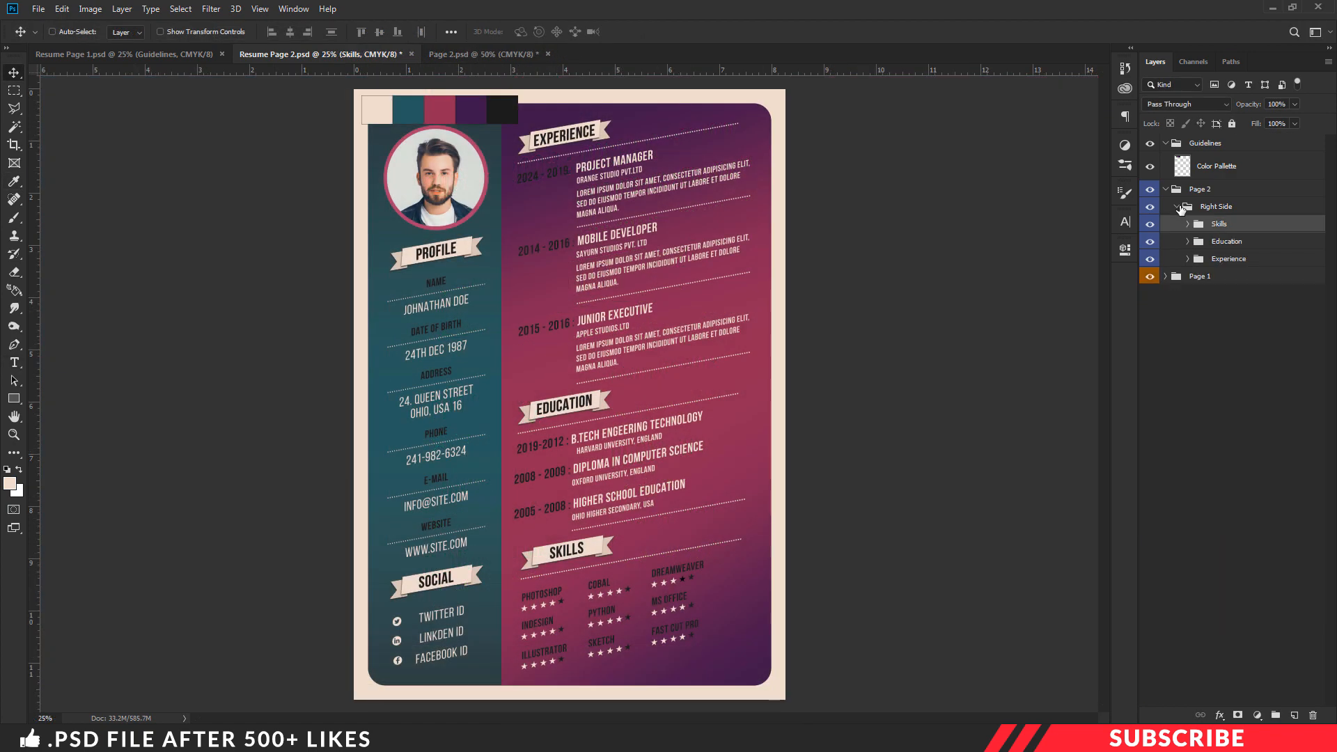
- Collapse the Page 2 layer group, hide the Guidelines group with the color palette, and save the document
click(1164, 189)
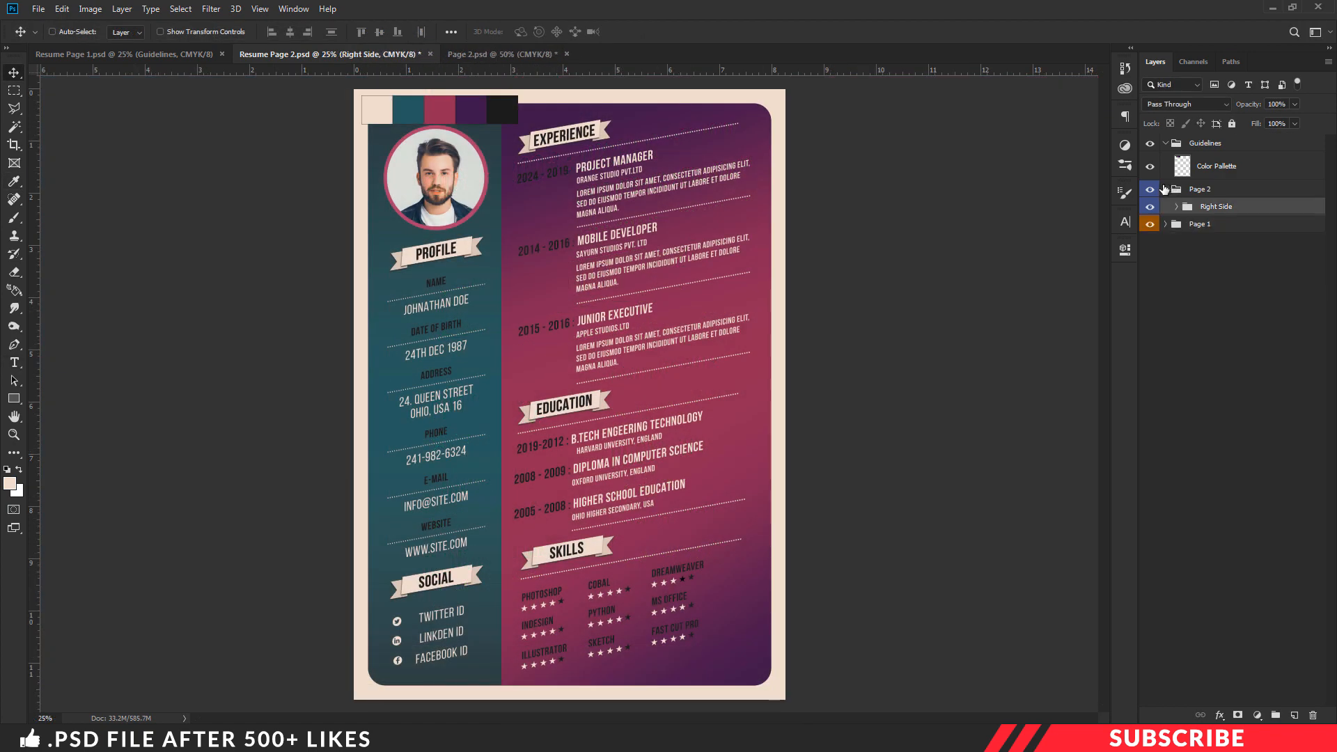
click(1151, 143)
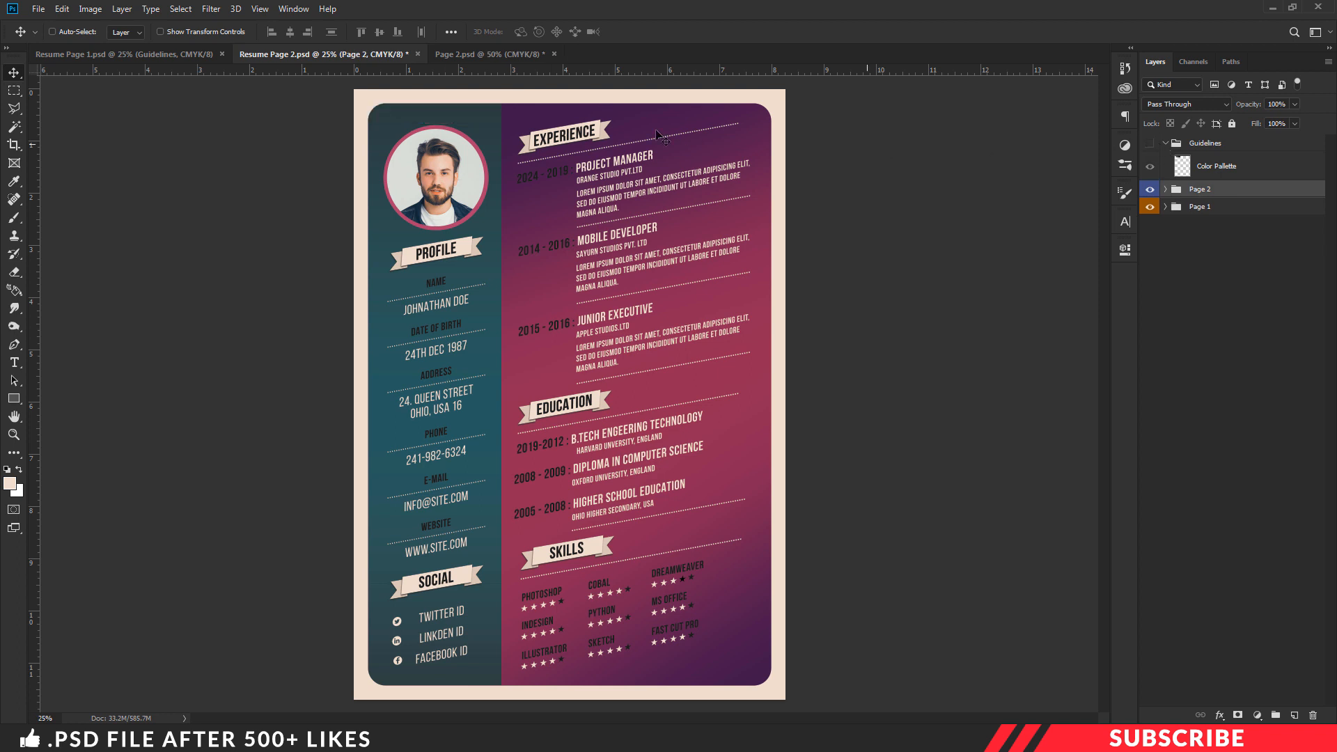
click(38, 9)
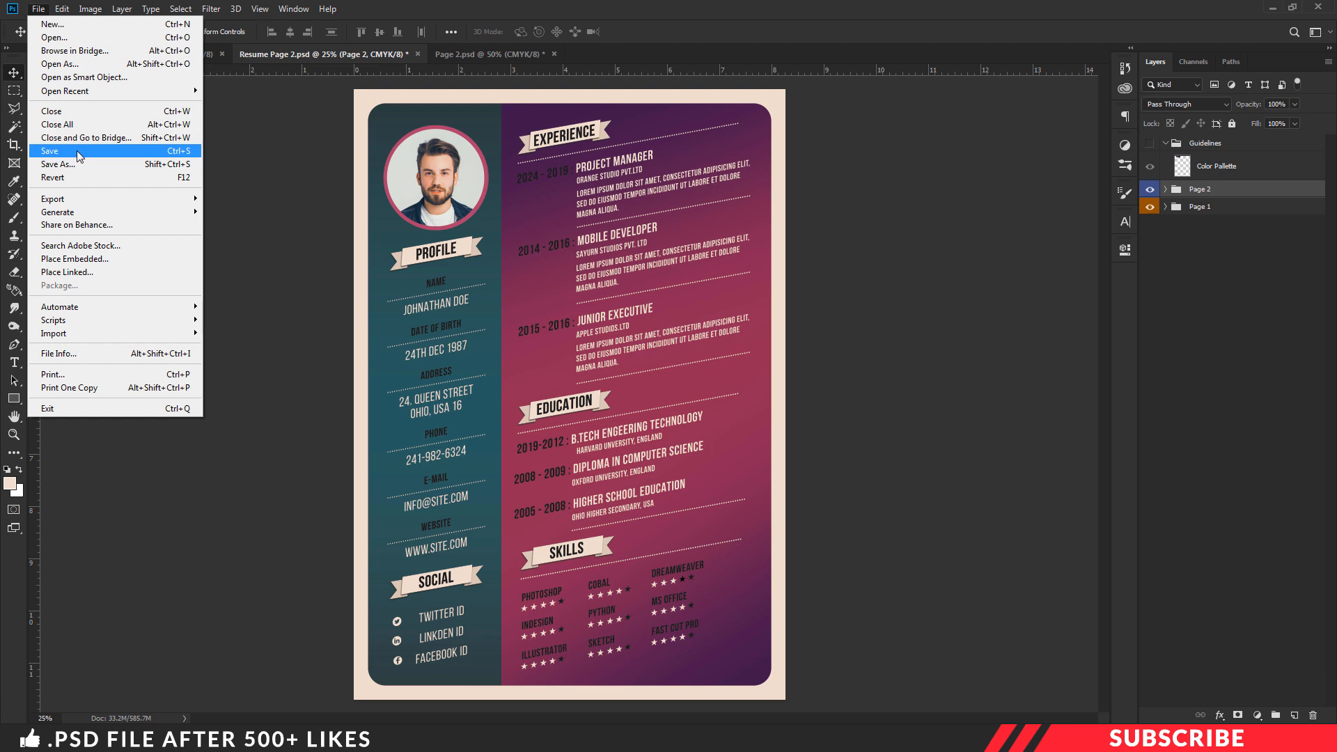
click(50, 151)
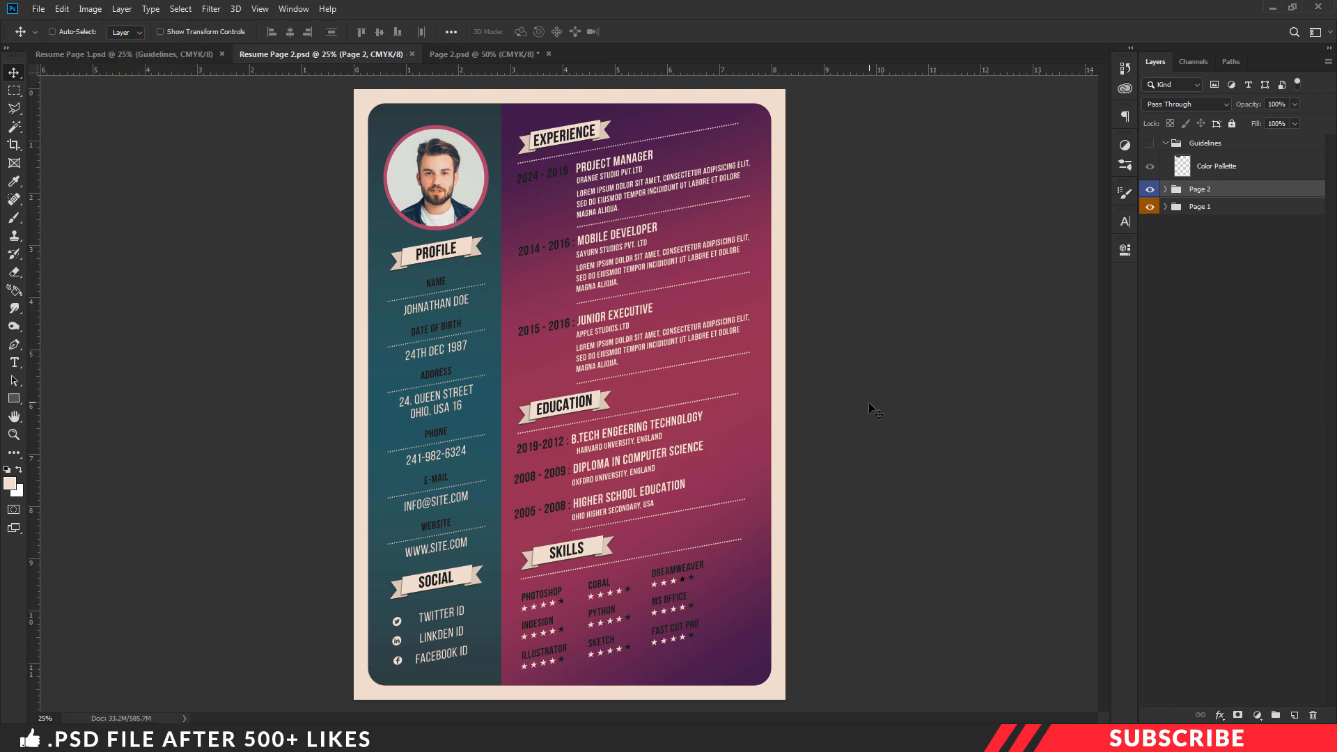